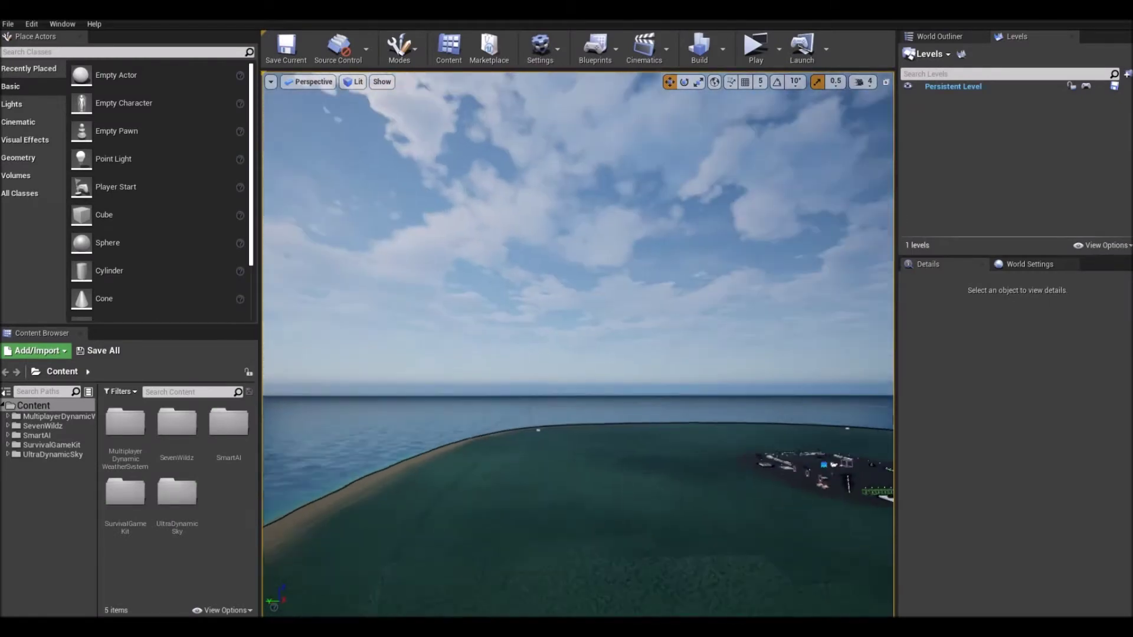
Step: Switch the editor to Foliage mode and bring up the level's foliage types for painting
{"action": "right_click_drag", "start_coordinate": [578, 345], "coordinate": [720, 349]}
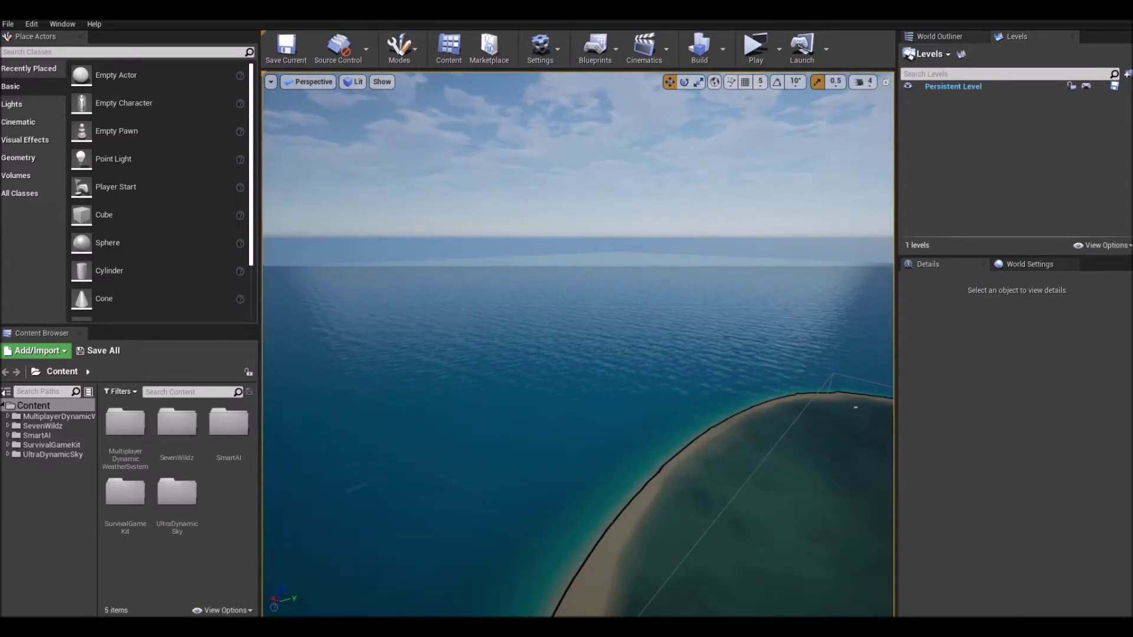
{"action": "right_click_drag", "start_coordinate": [579, 345], "coordinate": [709, 346]}
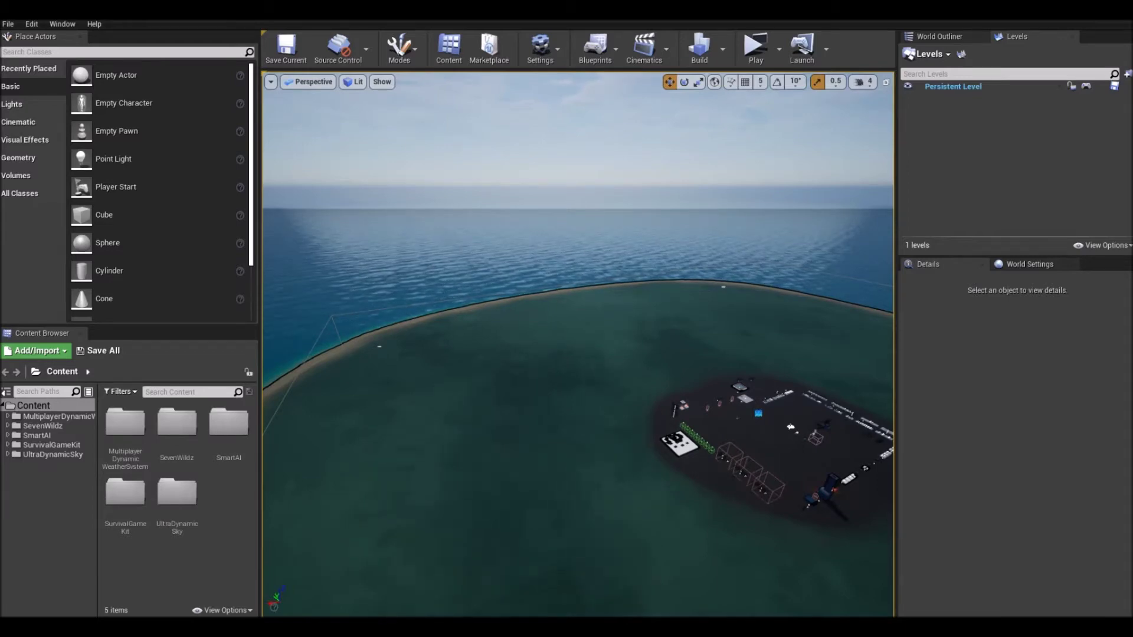
{"action": "mouse_move", "coordinate": [579, 344]}
{"action": "right_mouse_down"}
{"action": "mouse_move", "coordinate": [507, 295]}
{"action": "mouse_move", "coordinate": [667, 360]}
{"action": "mouse_move", "coordinate": [732, 306]}
{"action": "mouse_move", "coordinate": [582, 339]}
{"action": "mouse_move", "coordinate": [581, 360]}
{"action": "mouse_move", "coordinate": [581, 322]}
{"action": "right_mouse_up"}
{"action": "left_click", "coordinate": [399, 47]}
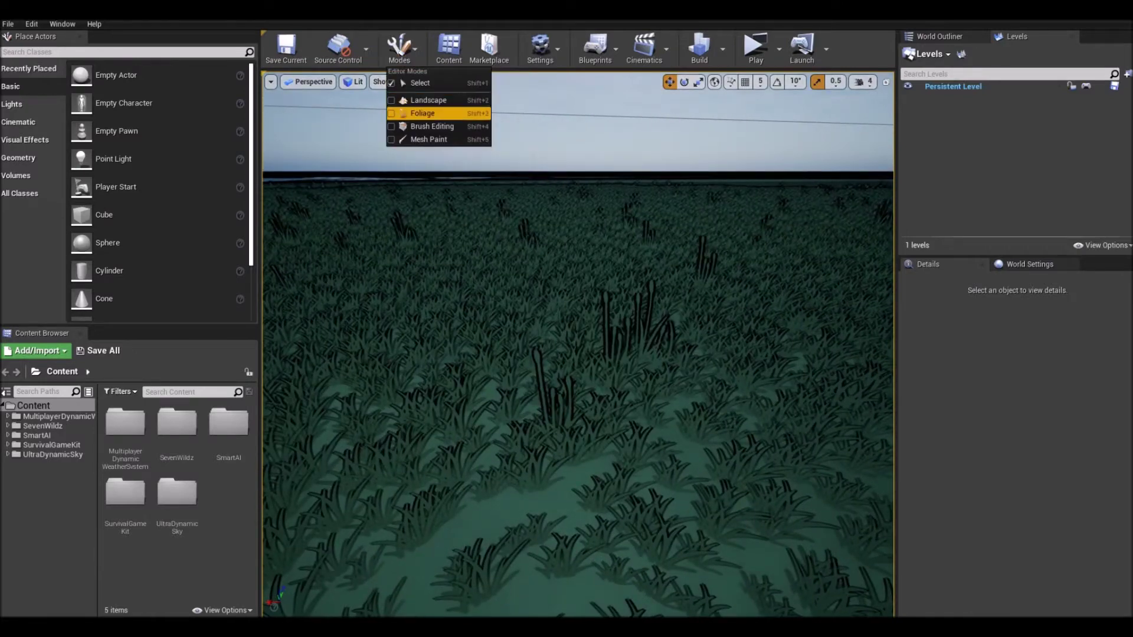
{"action": "left_click", "coordinate": [422, 114]}
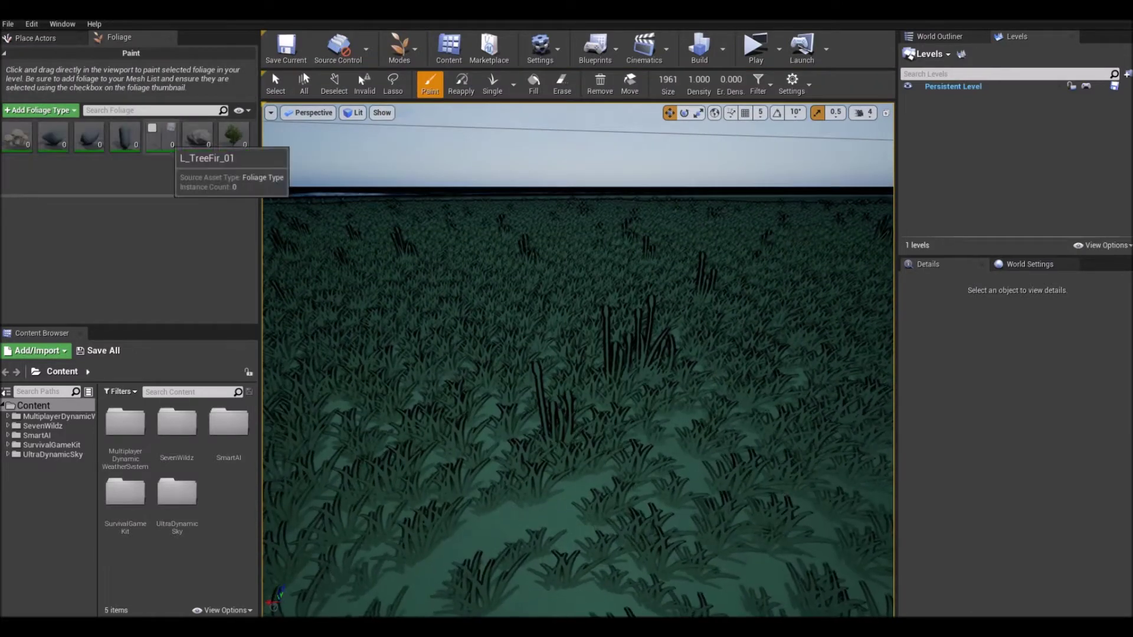
{"action": "left_click", "coordinate": [17, 136]}
{"action": "left_click", "coordinate": [124, 136]}
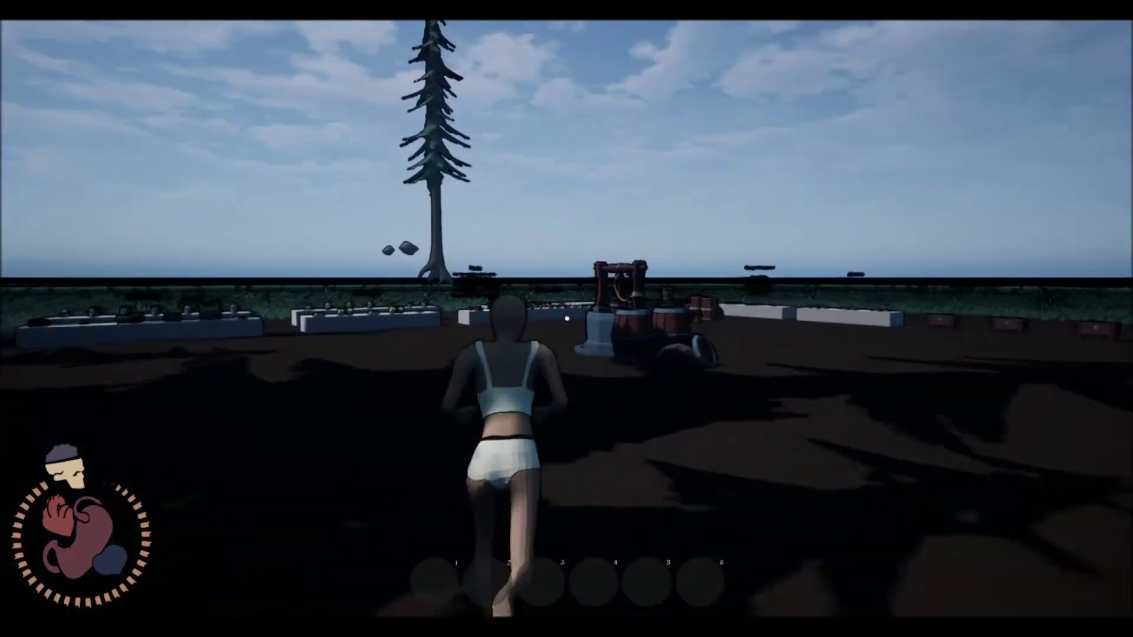
Step: In the play session, pick up the hammer and axe from the tool table and equip the axe
{"action": "key", "text": "w"}
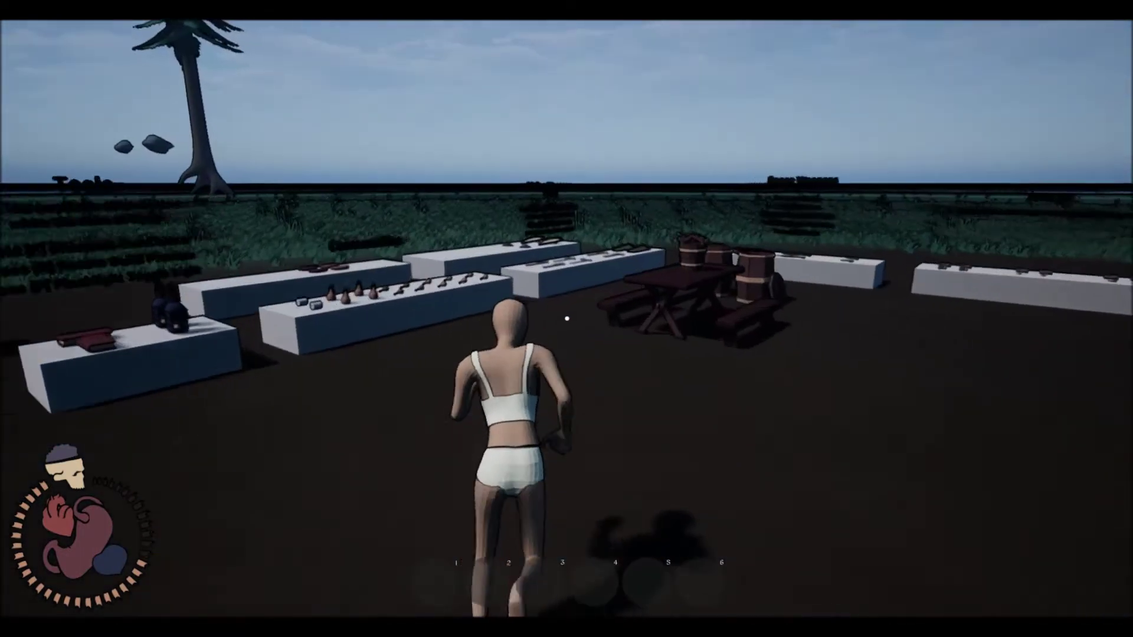
{"action": "key", "text": "e"}
{"action": "key", "text": "e"}
{"action": "key", "text": "w"}
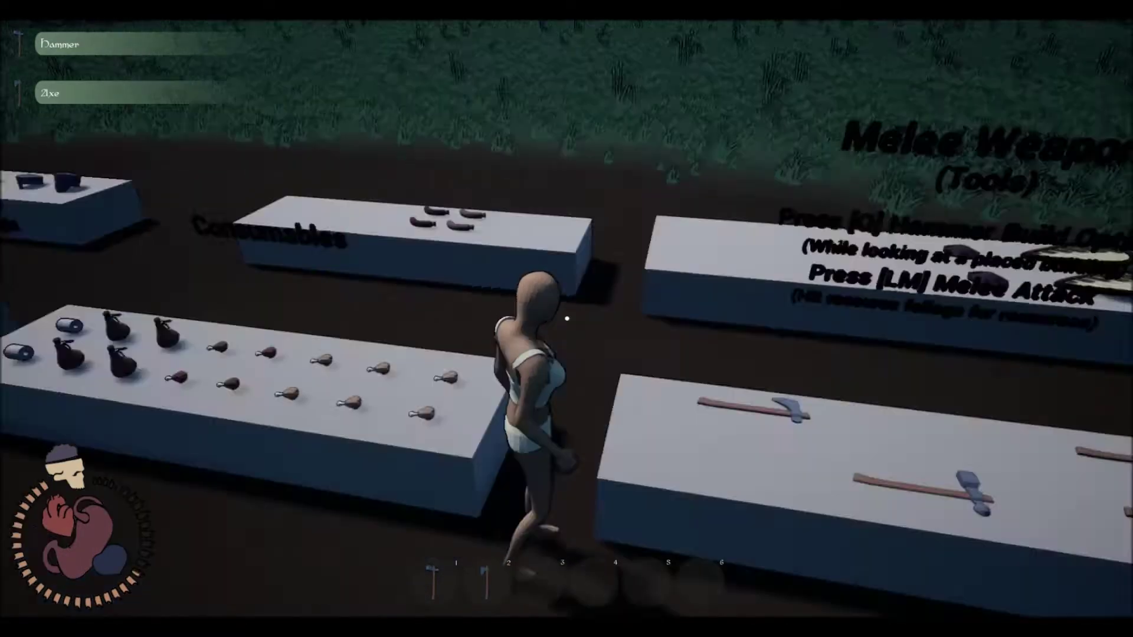
{"action": "key", "text": "2"}
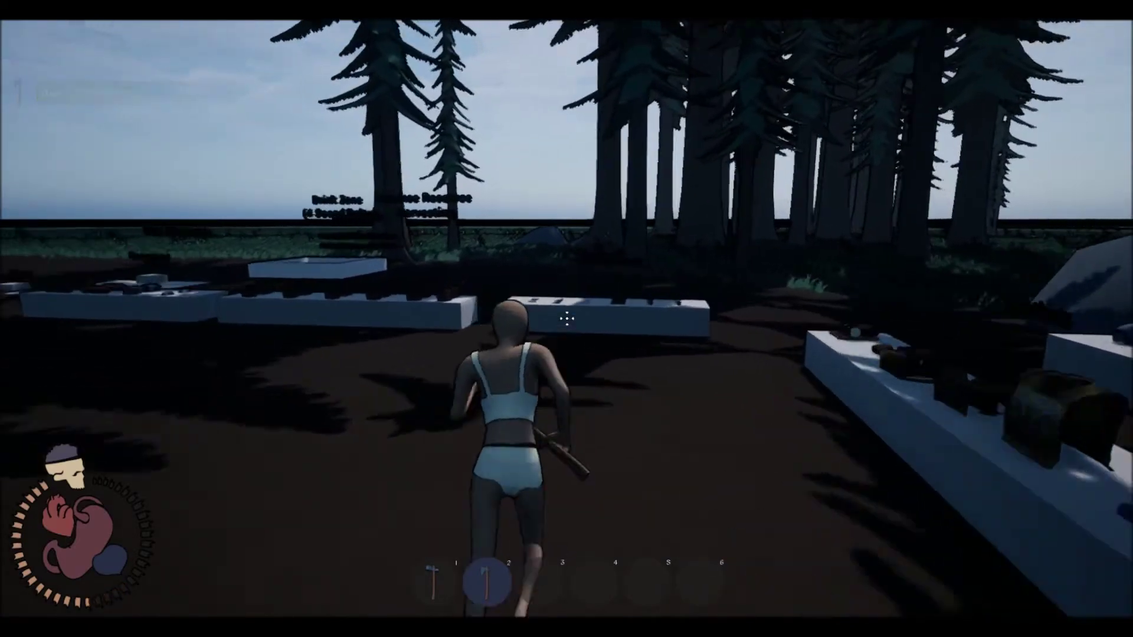
{"action": "key", "text": "1"}
{"action": "key", "text": "2"}
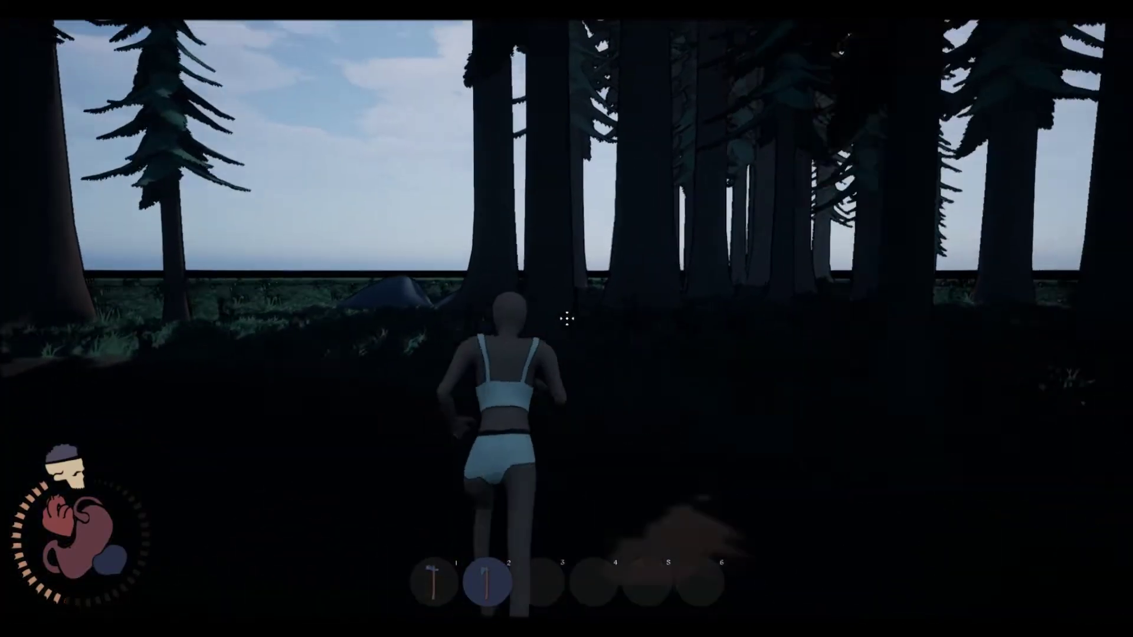
Step: Run the character to the trees near the showcase area and strike several trunks with the axe to test harvesting
{"action": "key", "text": "w"}
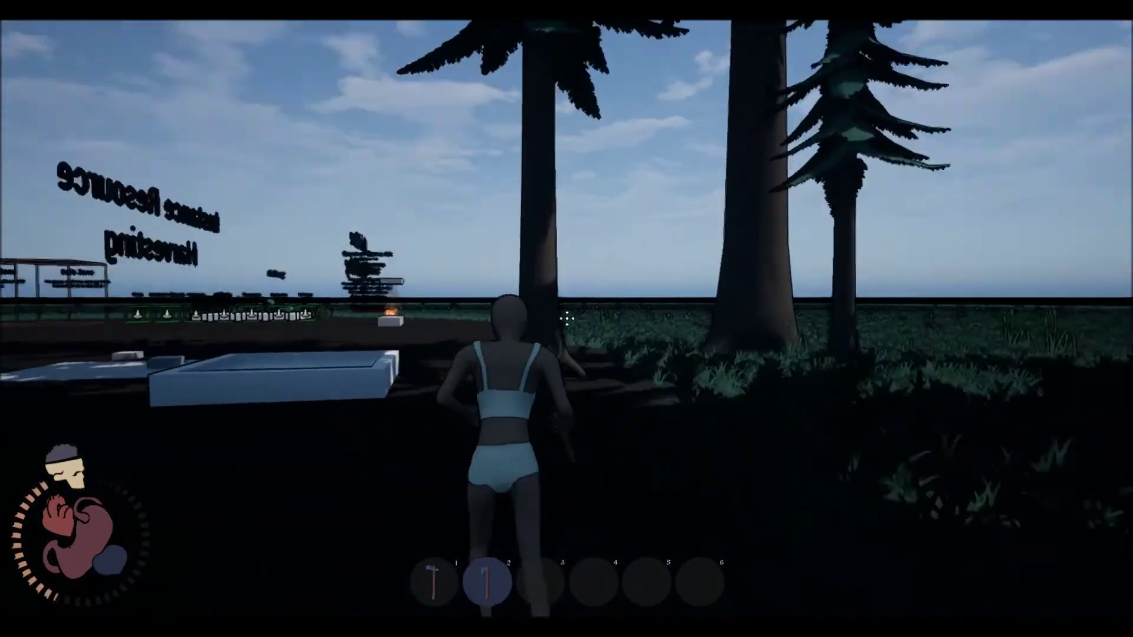
{"action": "key", "text": "w"}
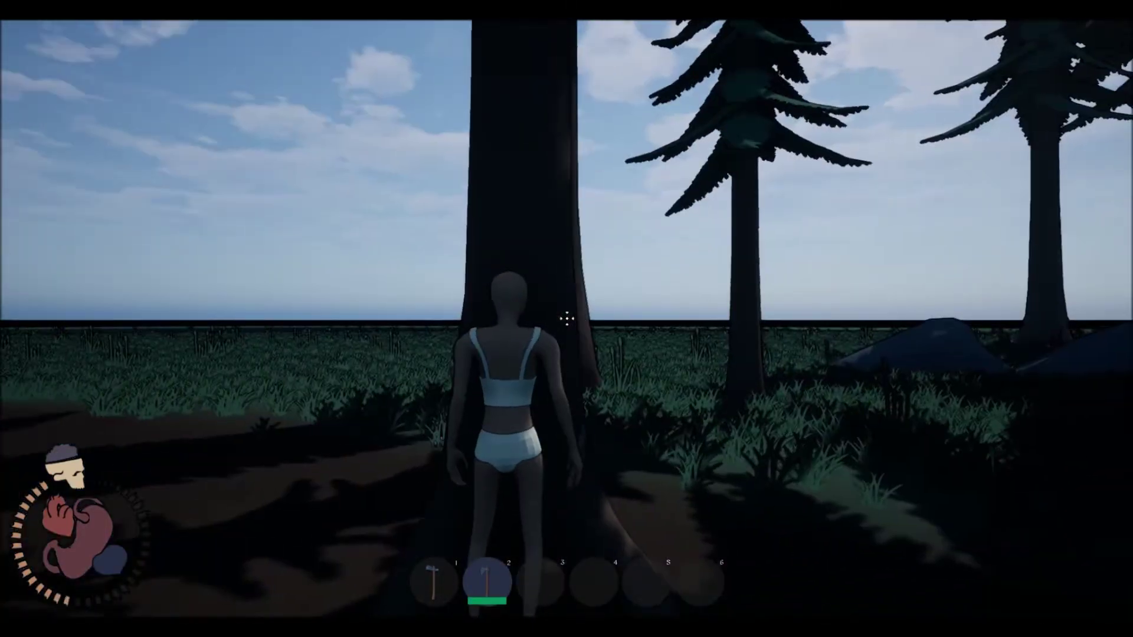
{"action": "key", "text": "w"}
{"action": "left_click", "coordinate": [566, 318]}
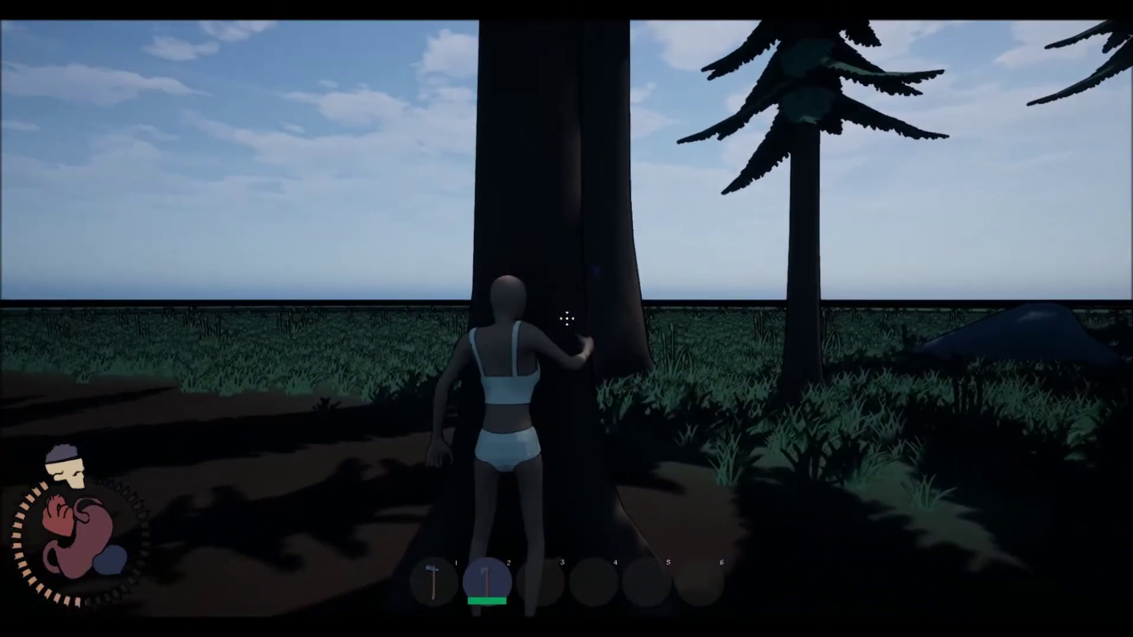
{"action": "key", "text": "w"}
{"action": "left_click", "coordinate": [566, 319]}
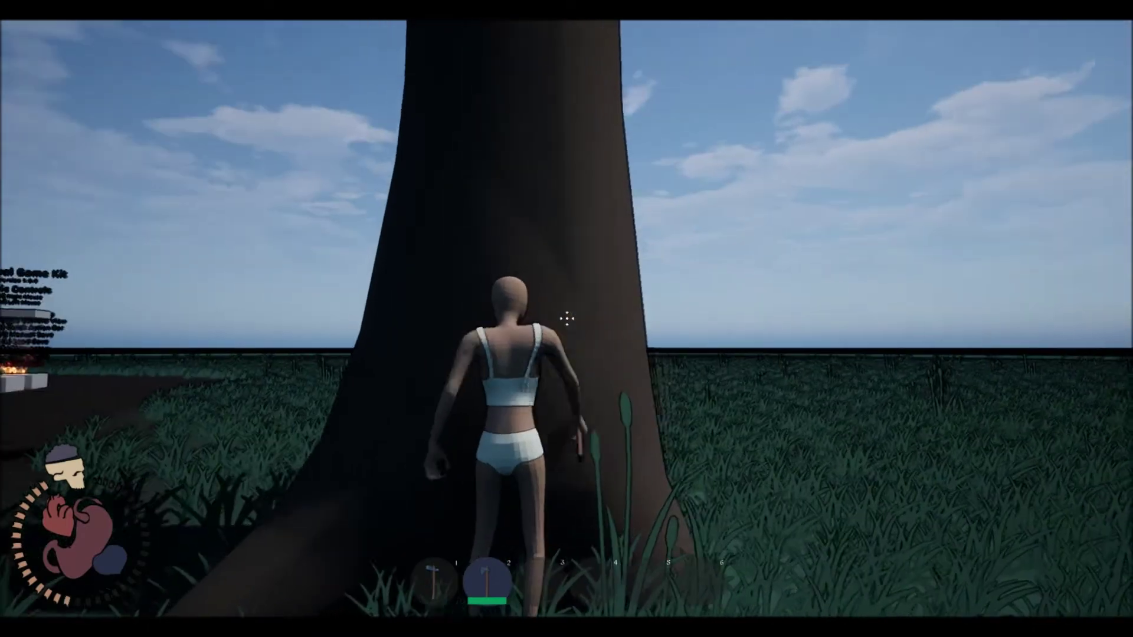
{"action": "left_click", "coordinate": [566, 319]}
{"action": "key", "text": "w"}
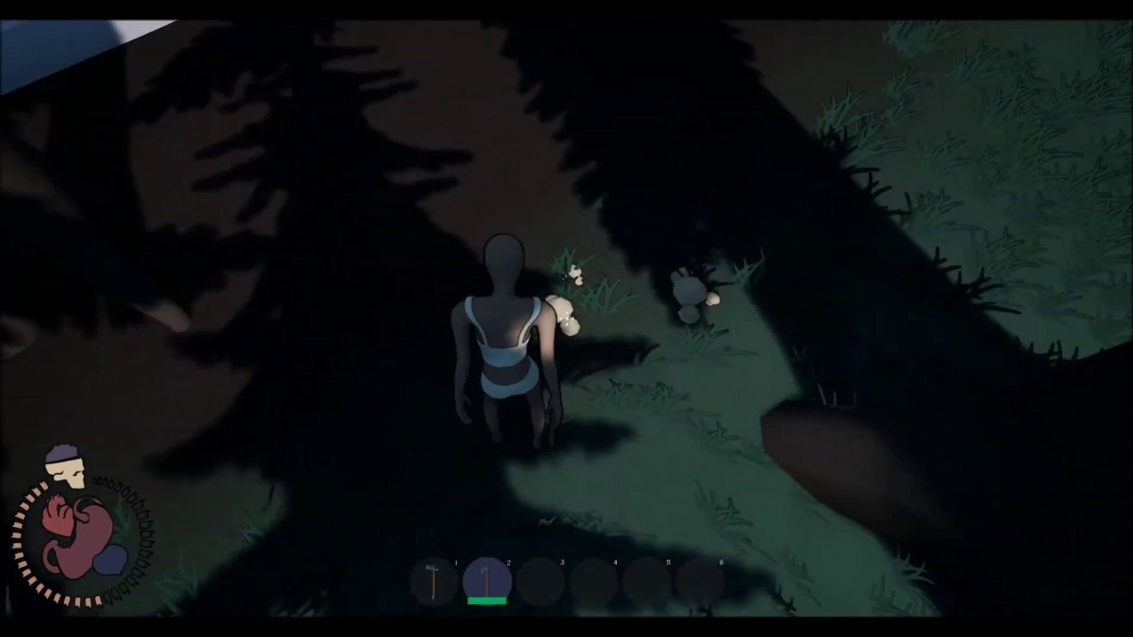
{"action": "key", "text": "w"}
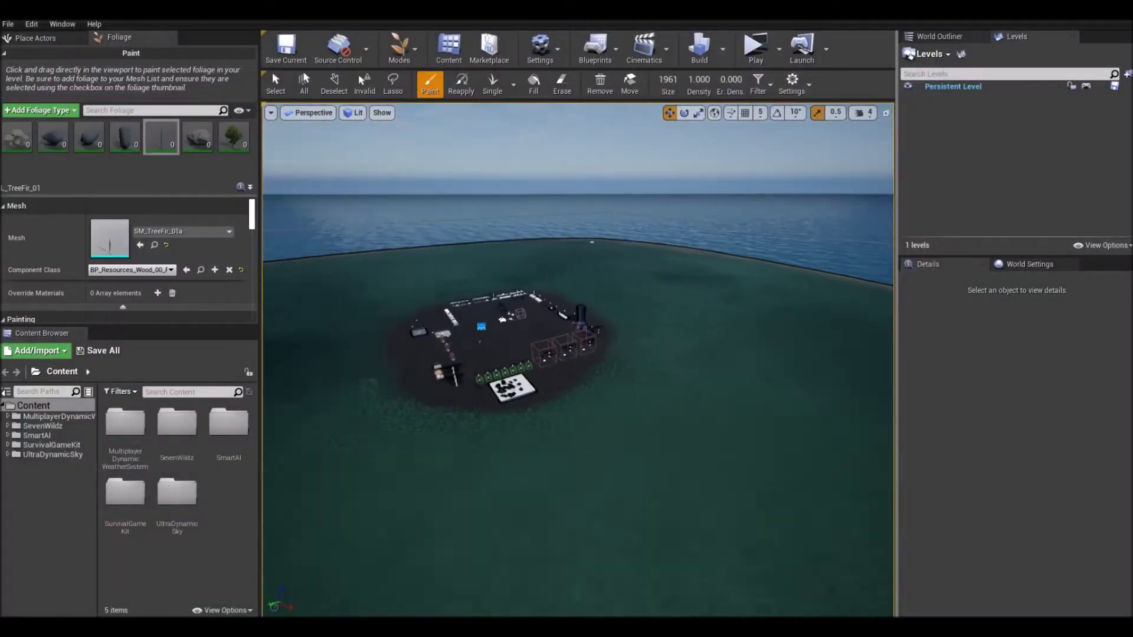
Step: Activate the mushroom and rock foliage types for painting together with the fir tree
{"action": "right_click_drag", "start_coordinate": [578, 360], "coordinate": [602, 330]}
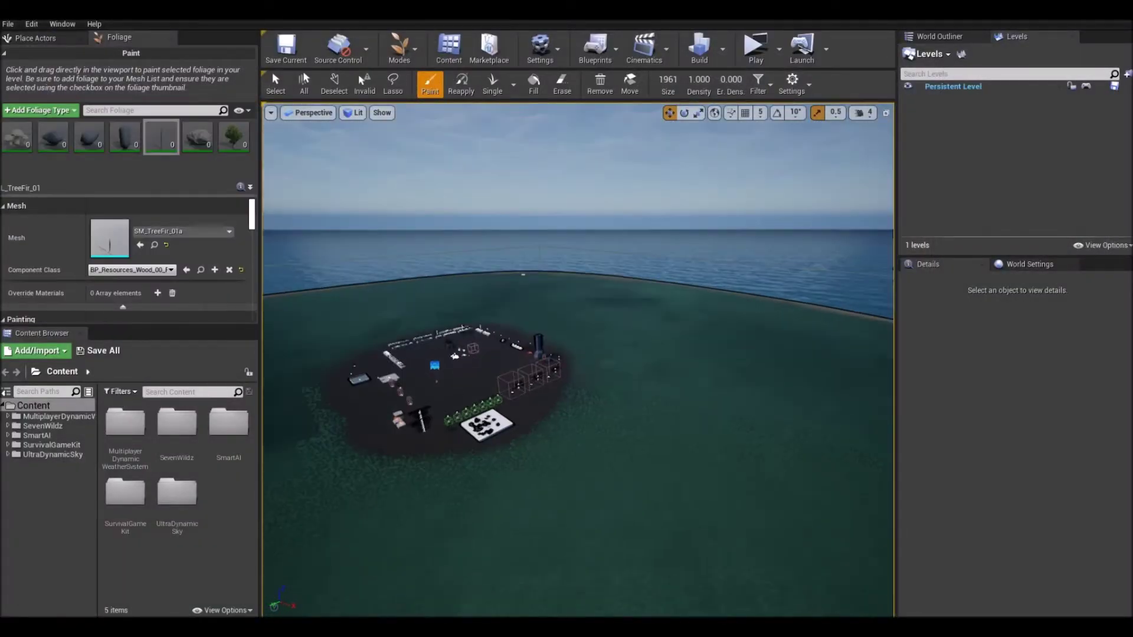
{"action": "left_click", "coordinate": [7, 127]}
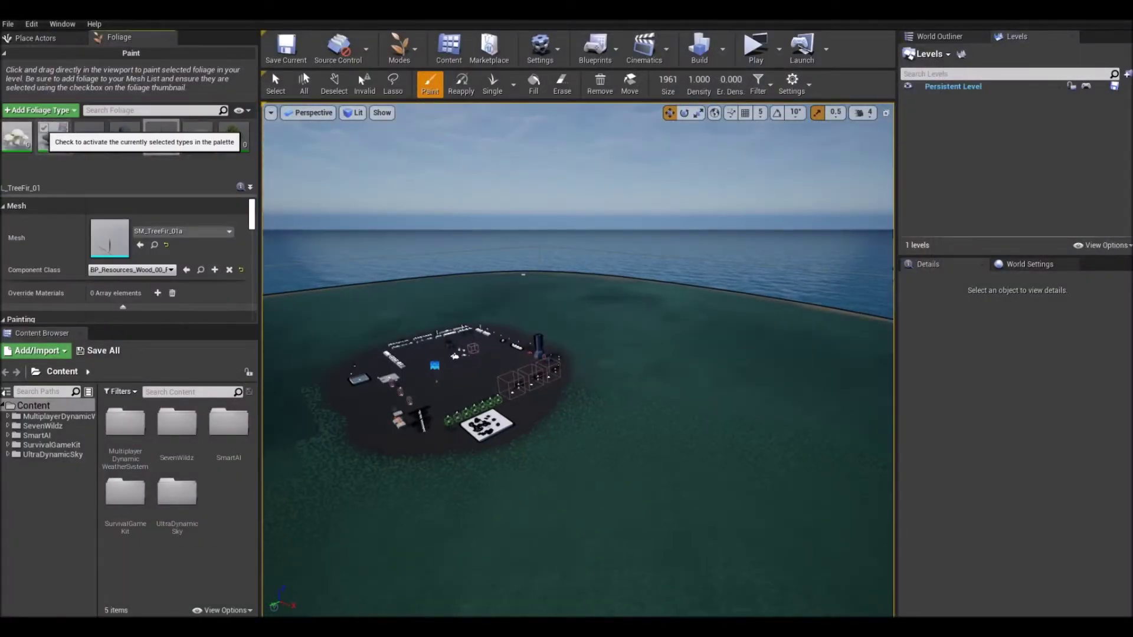
{"action": "left_click", "coordinate": [44, 128]}
{"action": "left_click", "coordinate": [80, 128]}
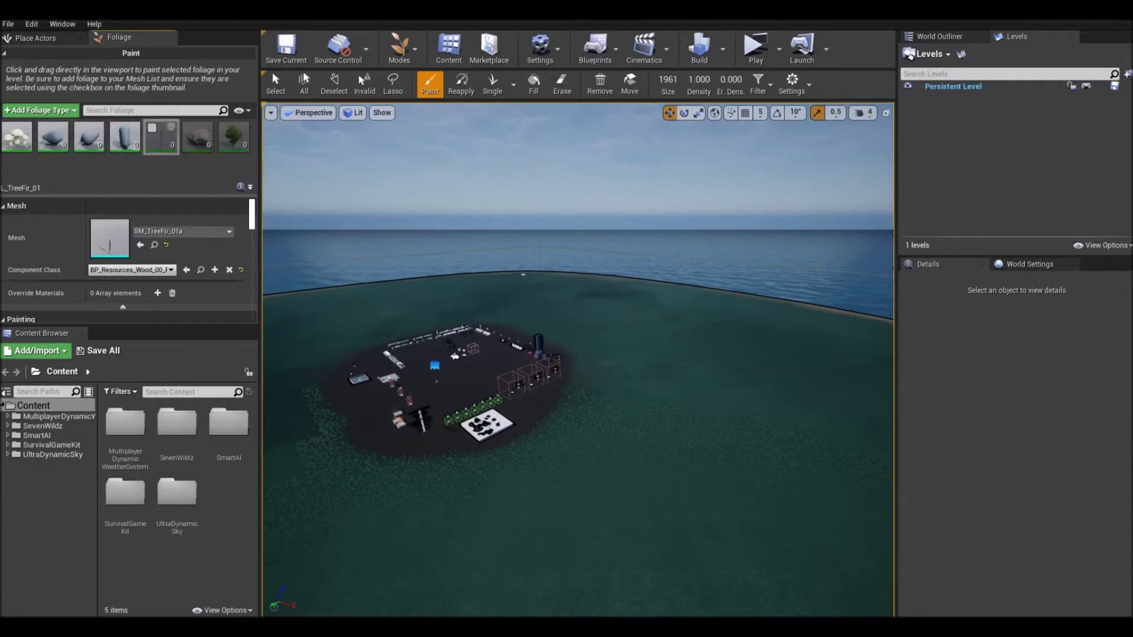
Step: Paint a patch of fir trees, rocks and mushrooms on the grass beside the dark showcase area
{"action": "mouse_move", "coordinate": [492, 384]}
{"action": "right_mouse_down"}
{"action": "mouse_move", "coordinate": [585, 375]}
{"action": "mouse_move", "coordinate": [595, 361]}
{"action": "right_mouse_up"}
{"action": "left_click", "coordinate": [546, 394]}
{"action": "mouse_move", "coordinate": [546, 386]}
{"action": "left_mouse_down"}
{"action": "mouse_move", "coordinate": [584, 426]}
{"action": "mouse_move", "coordinate": [458, 472]}
{"action": "mouse_move", "coordinate": [442, 437]}
{"action": "mouse_move", "coordinate": [507, 466]}
{"action": "left_mouse_up"}
{"action": "right_click_drag", "start_coordinate": [507, 466], "coordinate": [430, 473]}
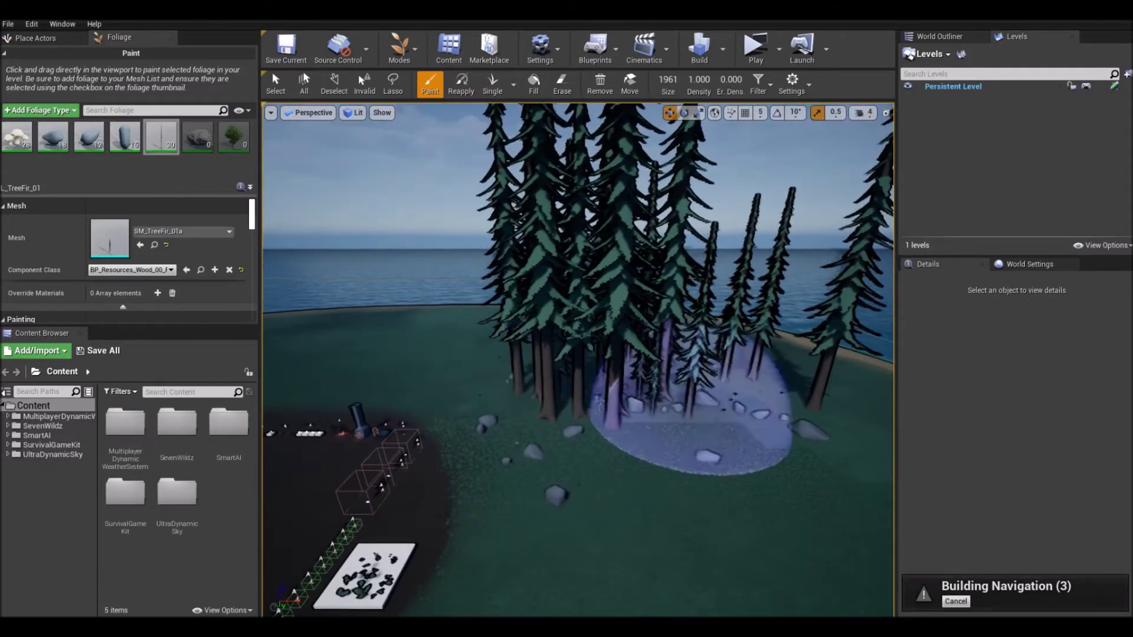
Step: Save the current Showcase level and start a play session
{"action": "left_click", "coordinate": [290, 56]}
{"action": "left_click", "coordinate": [286, 47]}
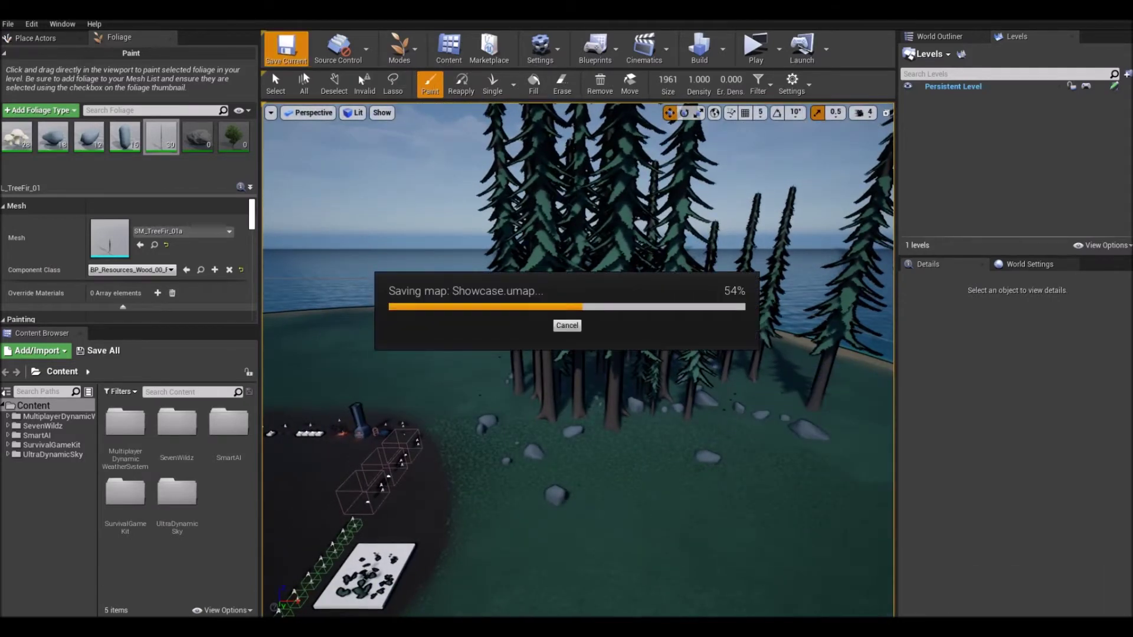
{"action": "left_click", "coordinate": [756, 48]}
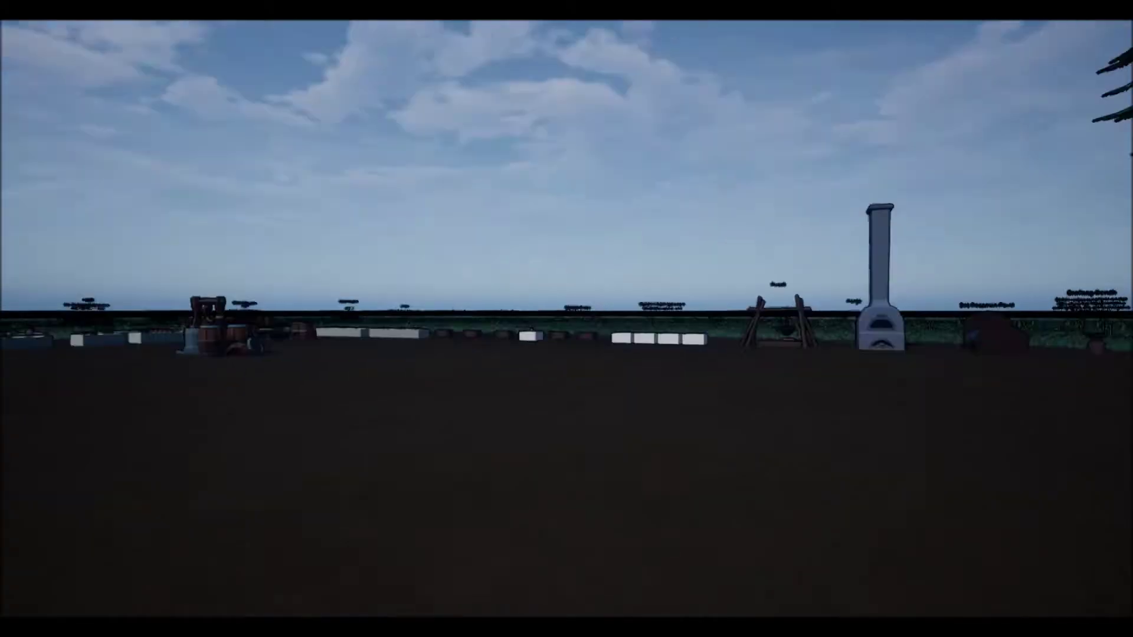
Step: Run to the melee weapons table, pick up an axe and equip it
{"action": "key", "text": "w"}
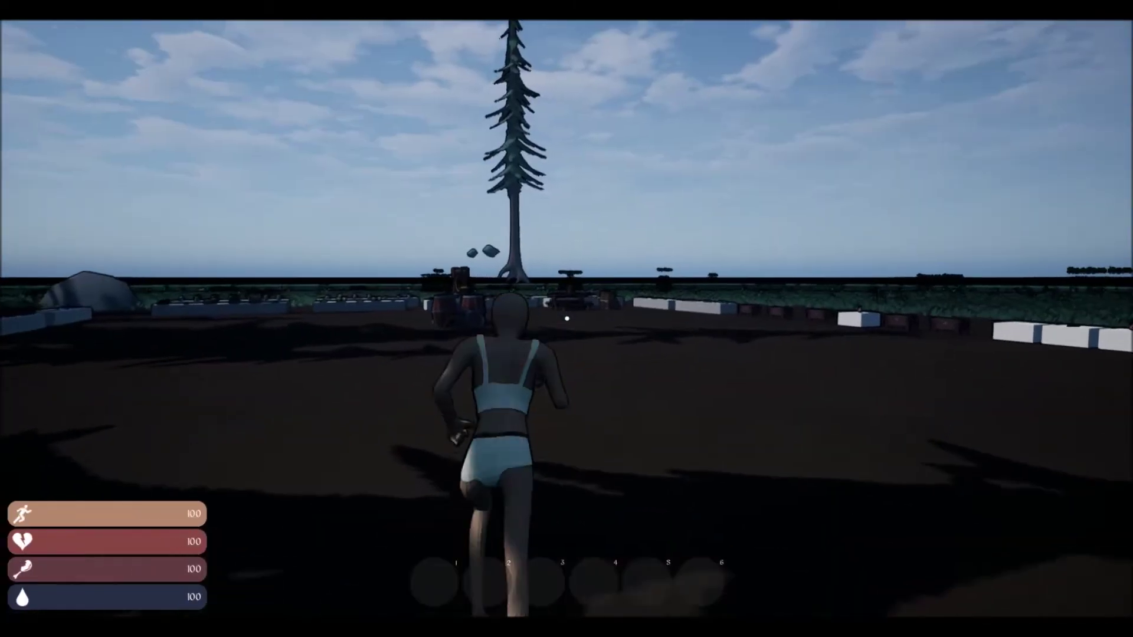
{"action": "key", "text": "w"}
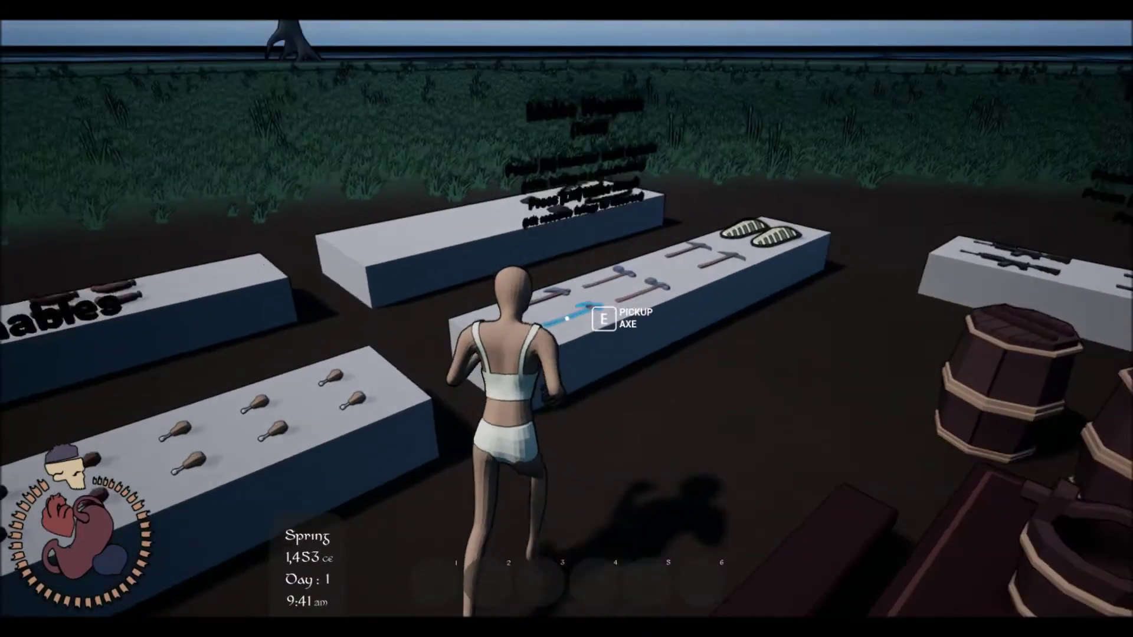
{"action": "key", "text": "e"}
{"action": "key", "text": "1"}
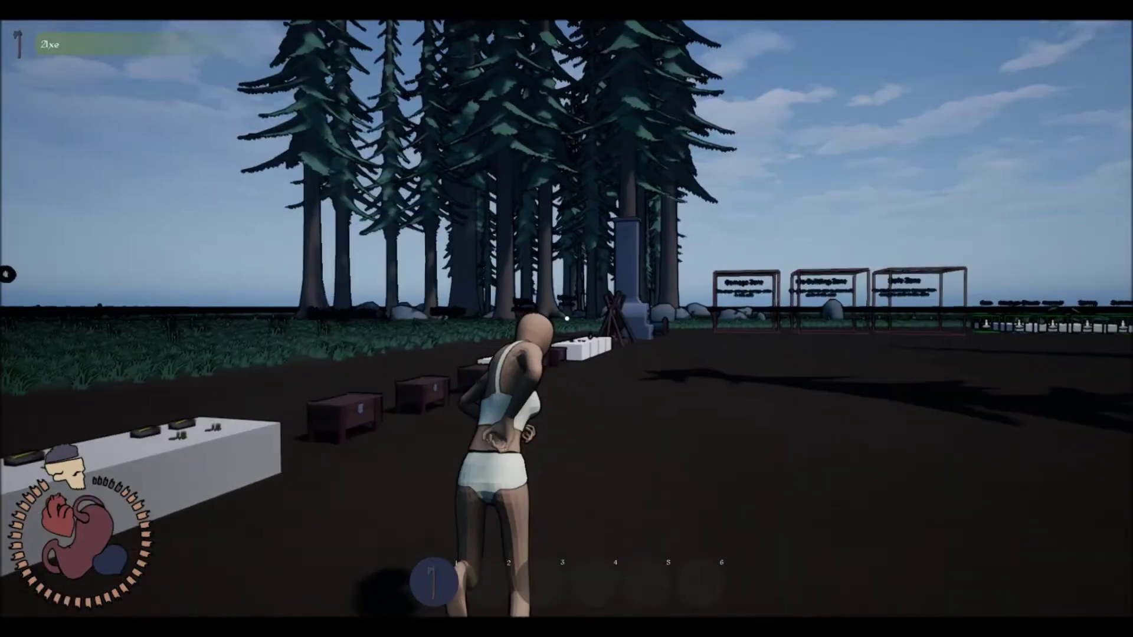
Step: Run to the newly painted forest and test harvesting its resources with the axe
{"action": "key", "text": "w"}
{"action": "key", "text": "space"}
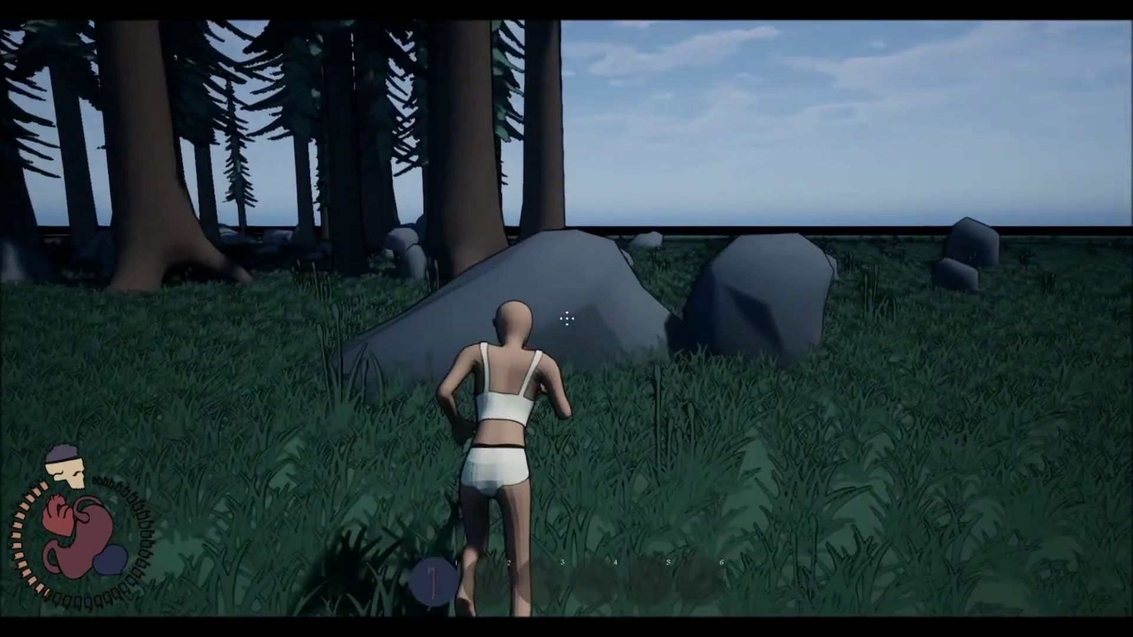
{"action": "left_click", "coordinate": [566, 319]}
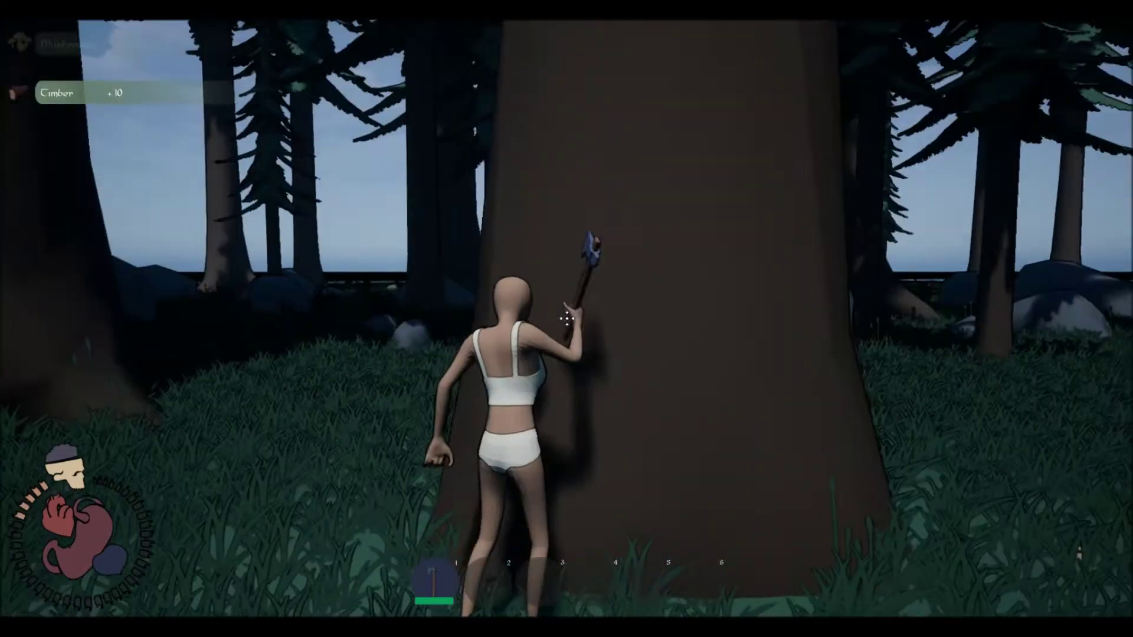
{"action": "key", "text": "w"}
{"action": "left_click", "coordinate": [566, 319]}
{"action": "key", "text": "w"}
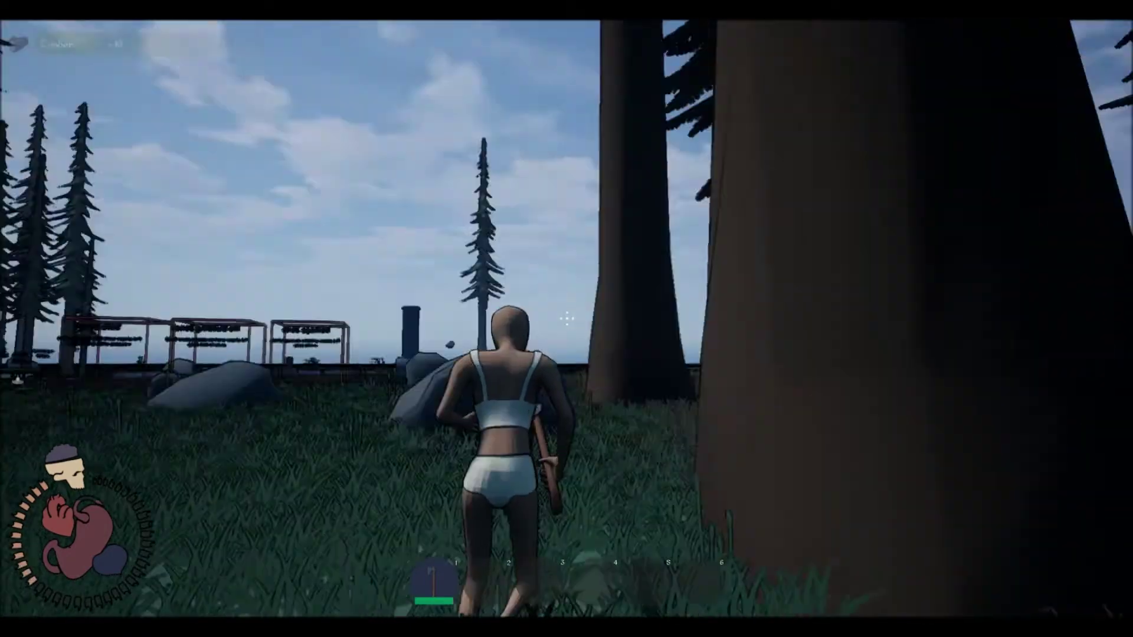
Step: Strike more of the painted rocks and fir trees to collect stone and timber, and end the play session
{"action": "key", "text": "w"}
{"action": "left_click", "coordinate": [567, 319]}
{"action": "key", "text": "w"}
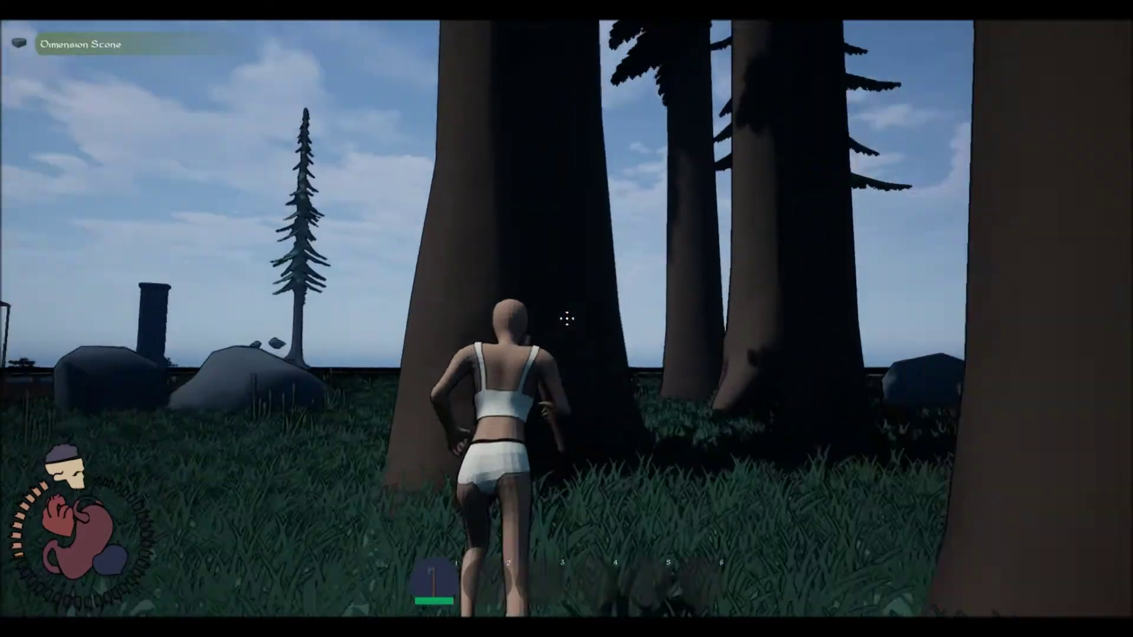
{"action": "left_click", "coordinate": [566, 318]}
{"action": "key", "text": "w"}
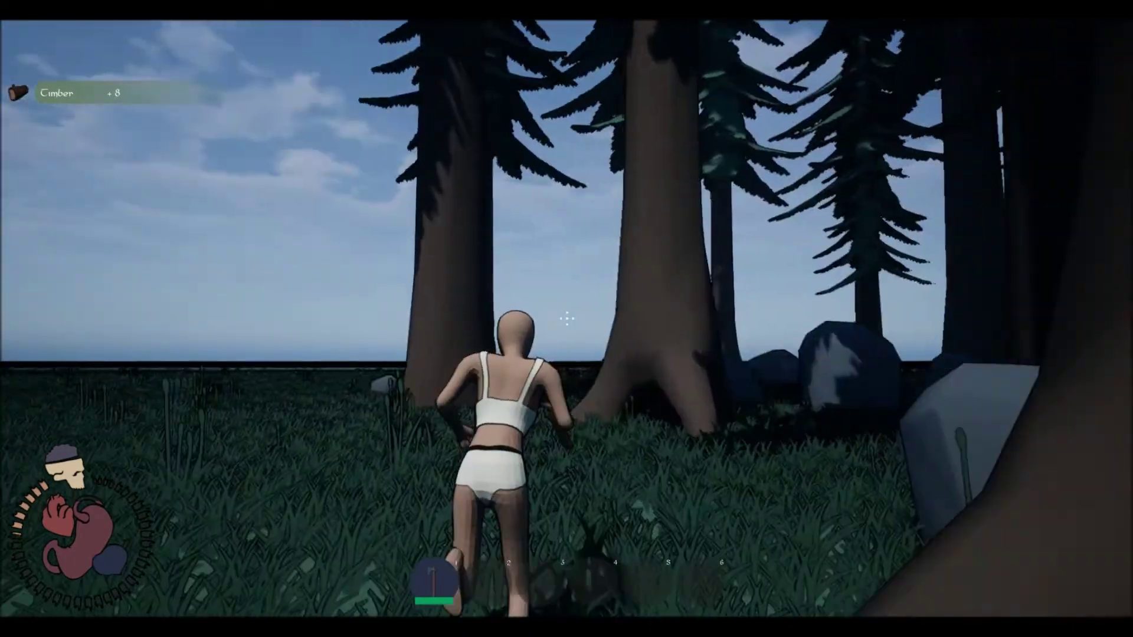
{"action": "key", "text": "w"}
{"action": "left_click", "coordinate": [567, 318]}
{"action": "left_click", "coordinate": [567, 318]}
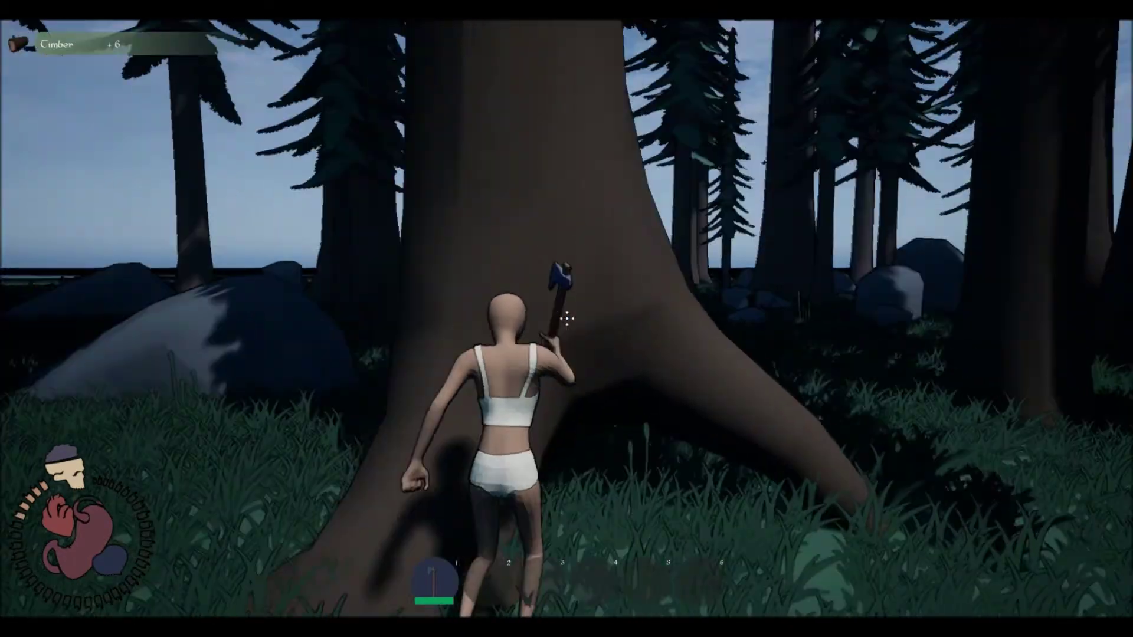
{"action": "key", "text": "w"}
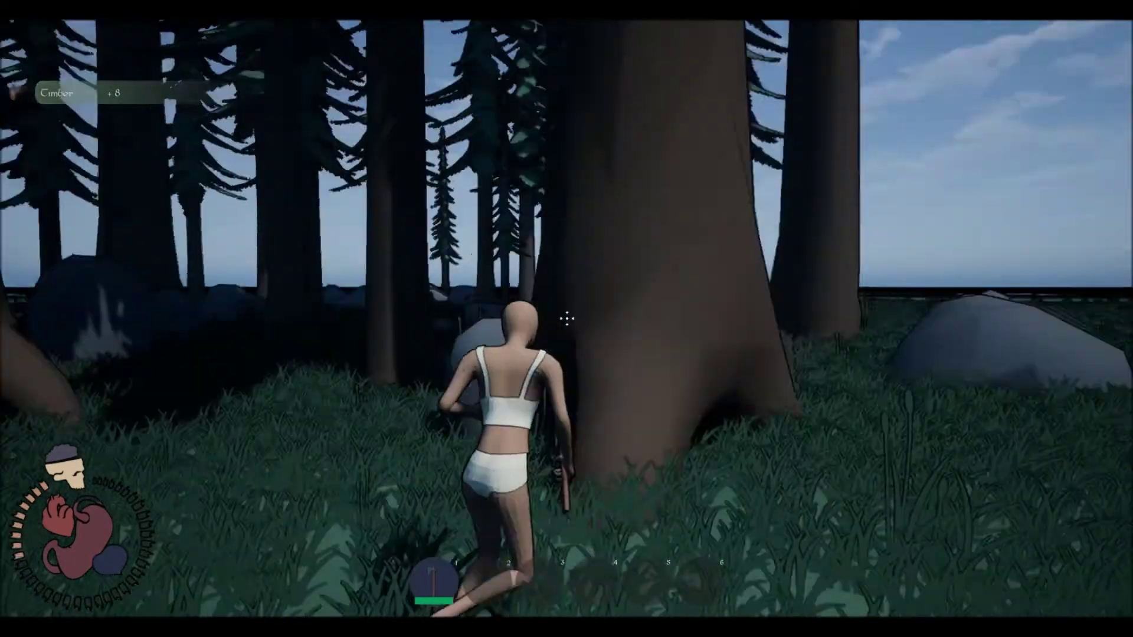
{"action": "key", "text": "w"}
{"action": "left_click", "coordinate": [567, 319]}
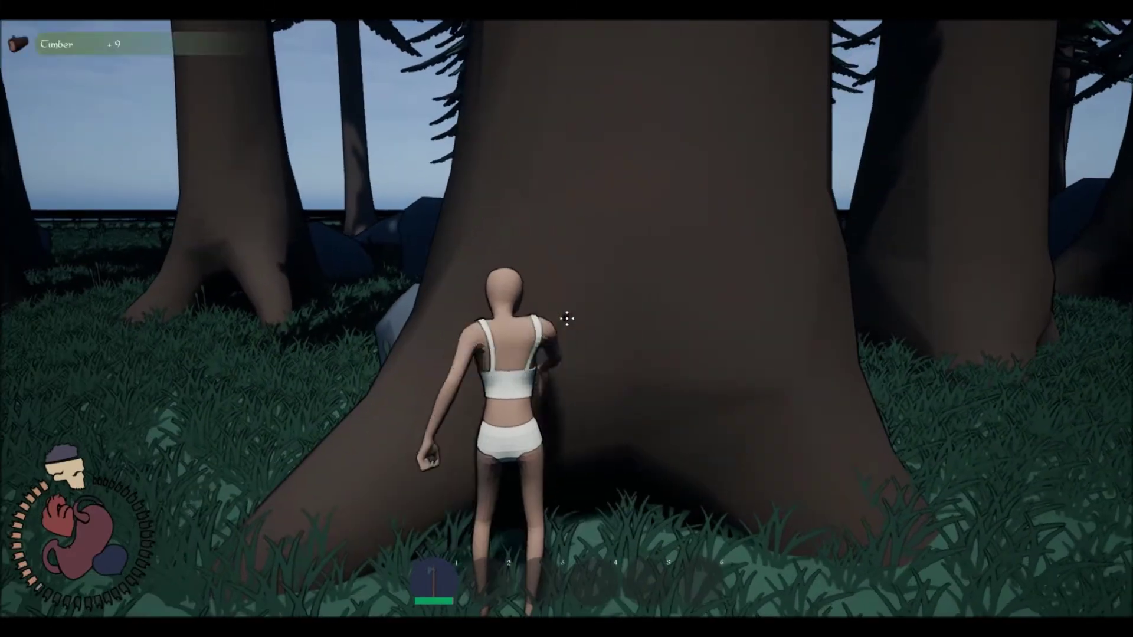
{"action": "key", "text": "s"}
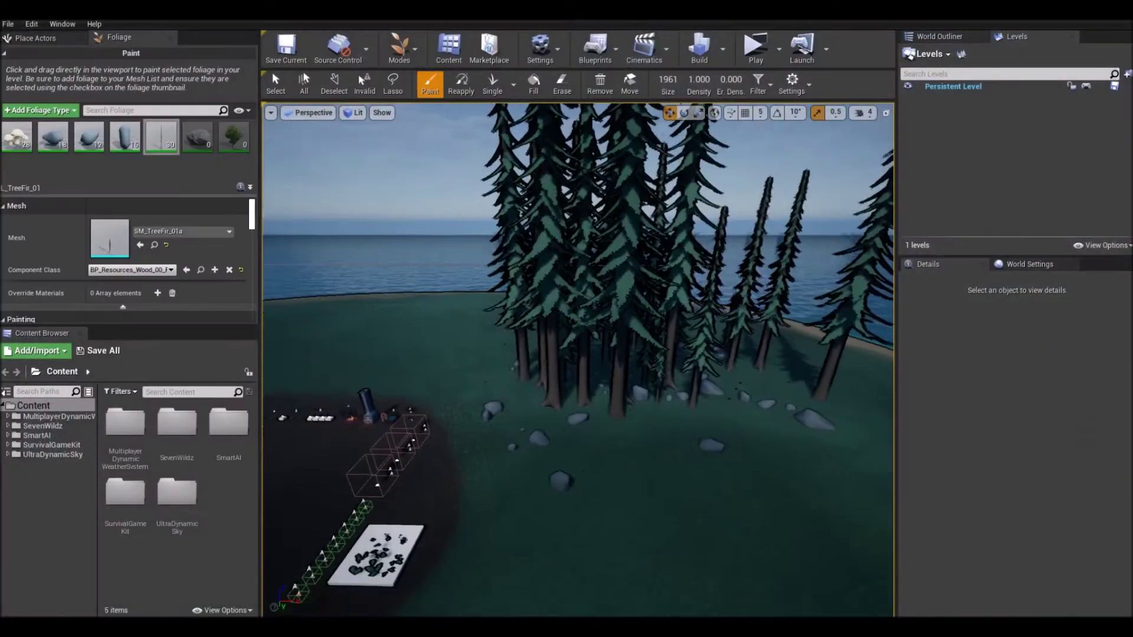
Step: Examine the mesh and component class settings of the mushroom and rock foliage types
{"action": "mouse_move", "coordinate": [579, 354]}
{"action": "right_mouse_down"}
{"action": "mouse_move", "coordinate": [549, 372]}
{"action": "mouse_move", "coordinate": [567, 366]}
{"action": "right_mouse_up"}
{"action": "left_click", "coordinate": [17, 136]}
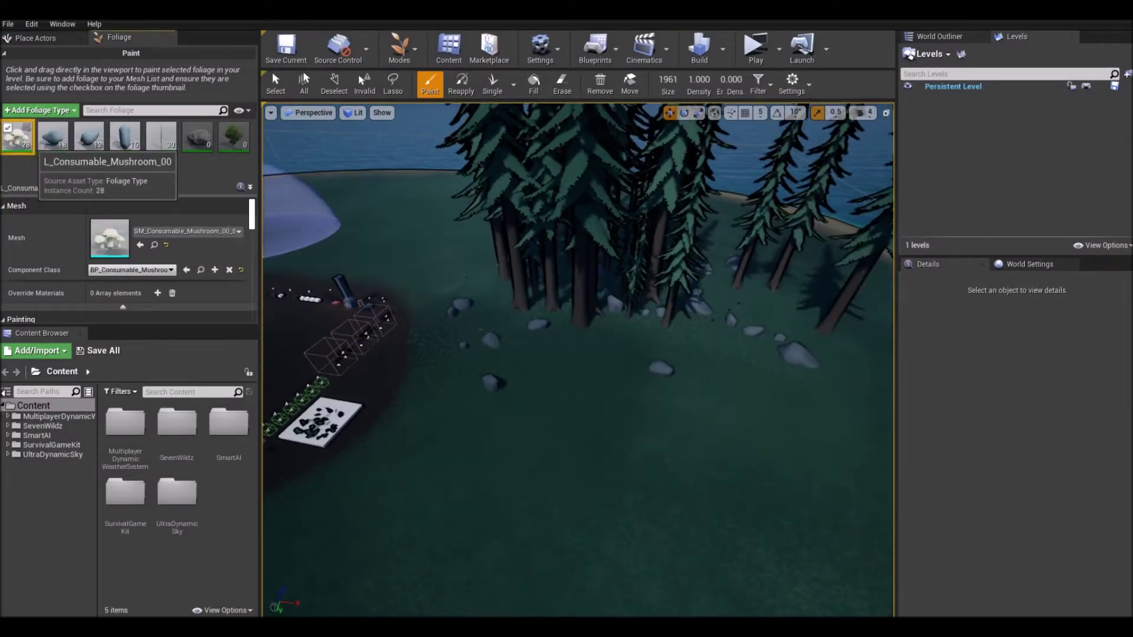
{"action": "left_click", "coordinate": [57, 143]}
{"action": "left_click", "coordinate": [92, 142]}
{"action": "left_click", "coordinate": [127, 142]}
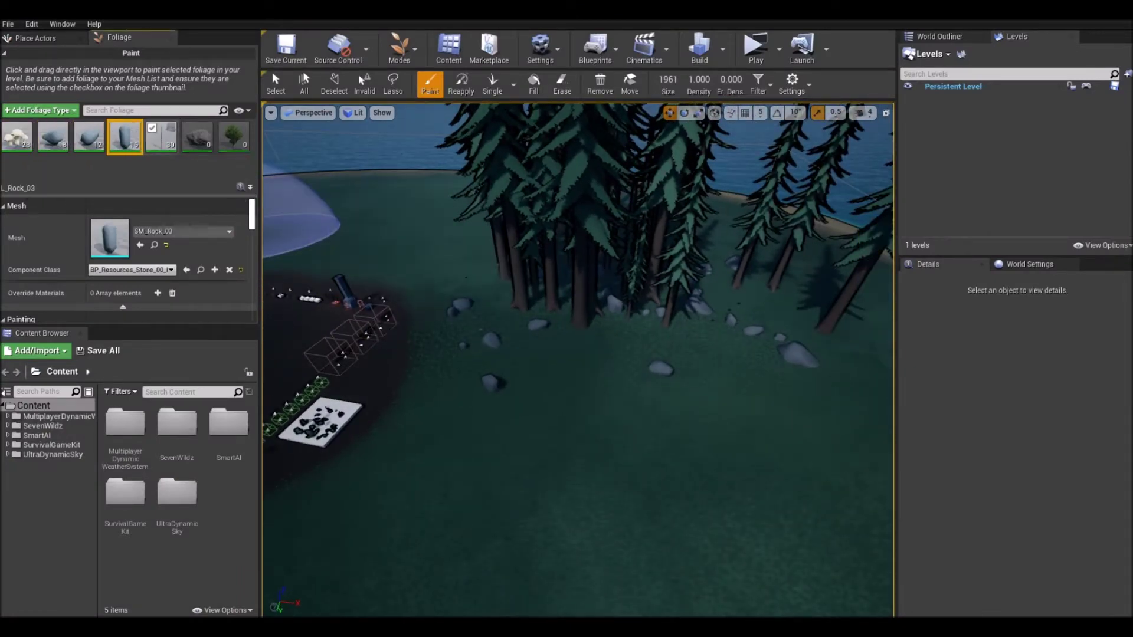
Step: Show the fir tree foliage type's mesh and component class, and erase the painted foliage beside the showcase area
{"action": "left_click", "coordinate": [168, 145]}
{"action": "mouse_move", "coordinate": [472, 295]}
{"action": "right_mouse_down"}
{"action": "mouse_move", "coordinate": [425, 331]}
{"action": "mouse_move", "coordinate": [434, 295]}
{"action": "right_mouse_up"}
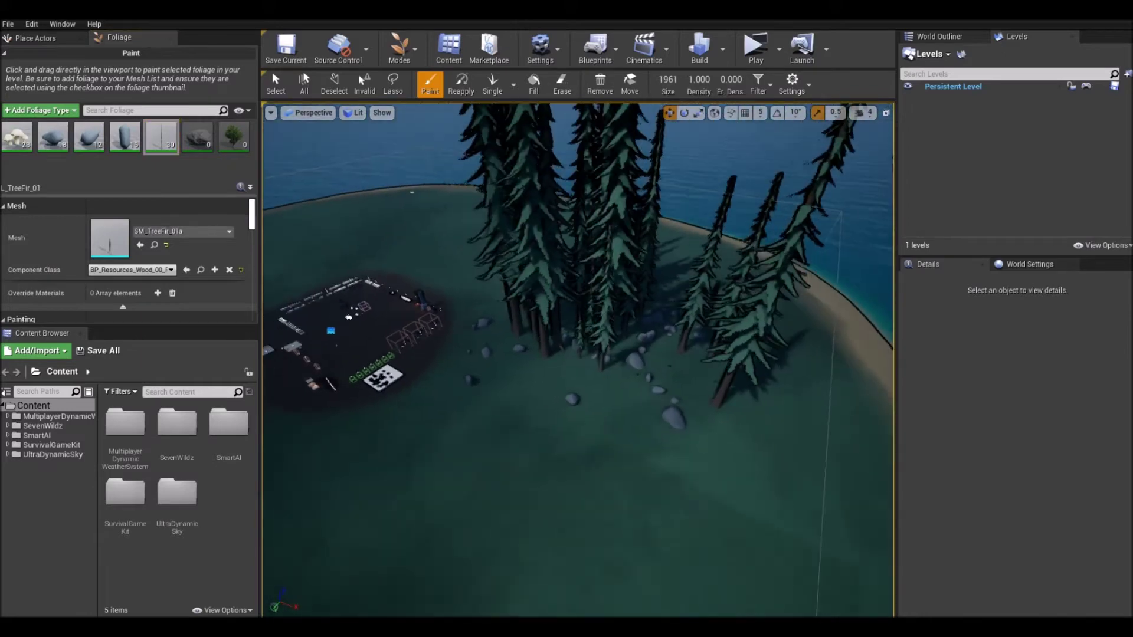
{"action": "mouse_move", "coordinate": [466, 274]}
{"action": "left_mouse_down", "text": "shift"}
{"action": "mouse_move", "coordinate": [488, 270]}
{"action": "mouse_move", "coordinate": [511, 398]}
{"action": "mouse_move", "coordinate": [570, 313]}
{"action": "left_mouse_up", "text": "shift"}
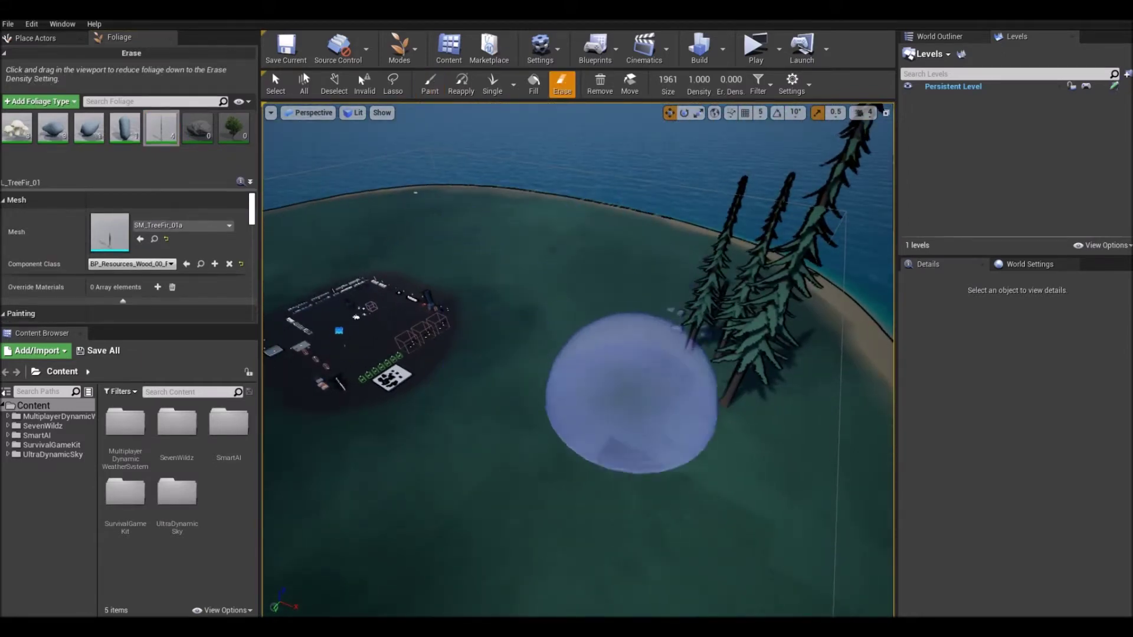
{"action": "mouse_move", "coordinate": [582, 357]}
{"action": "right_mouse_down"}
{"action": "mouse_move", "coordinate": [531, 336]}
{"action": "mouse_move", "coordinate": [485, 296]}
{"action": "right_mouse_up"}
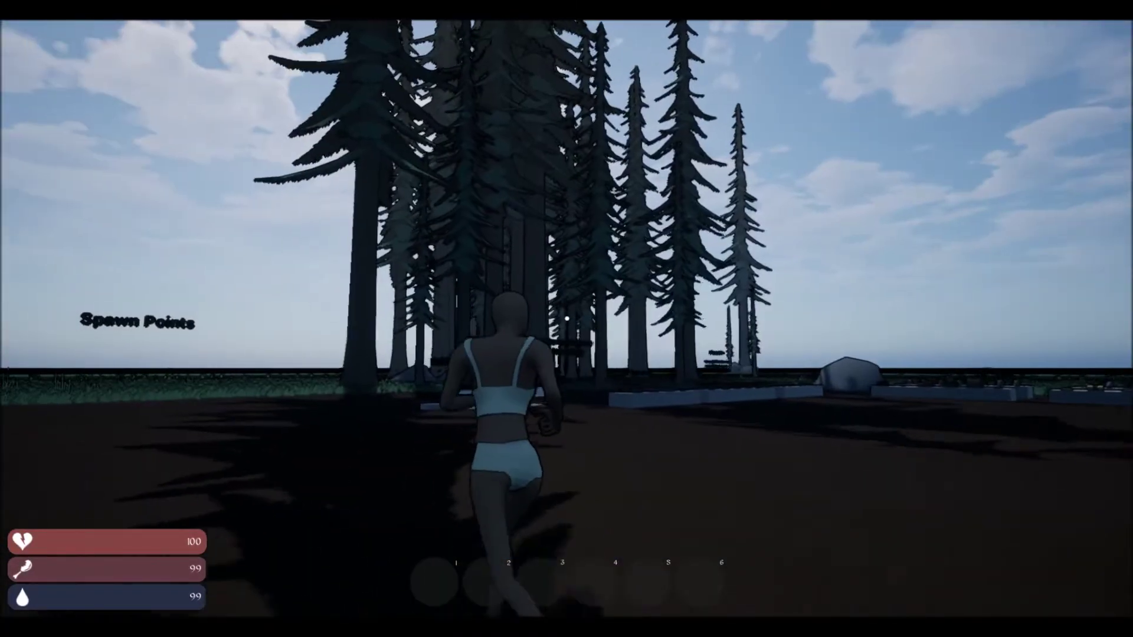
Step: Sprint past the showcase tables toward the lone fir and floating rocks, switch the vitals display, and end the play session
{"action": "key", "text": "shift"}
{"action": "key", "text": "shift+w"}
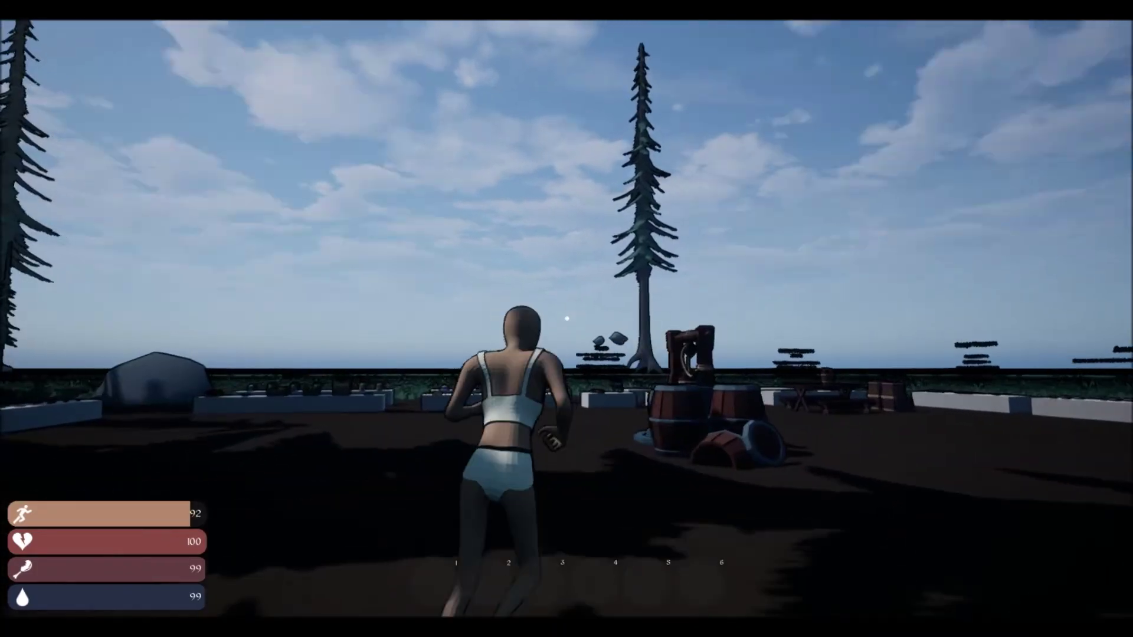
{"action": "key", "text": "shift+w"}
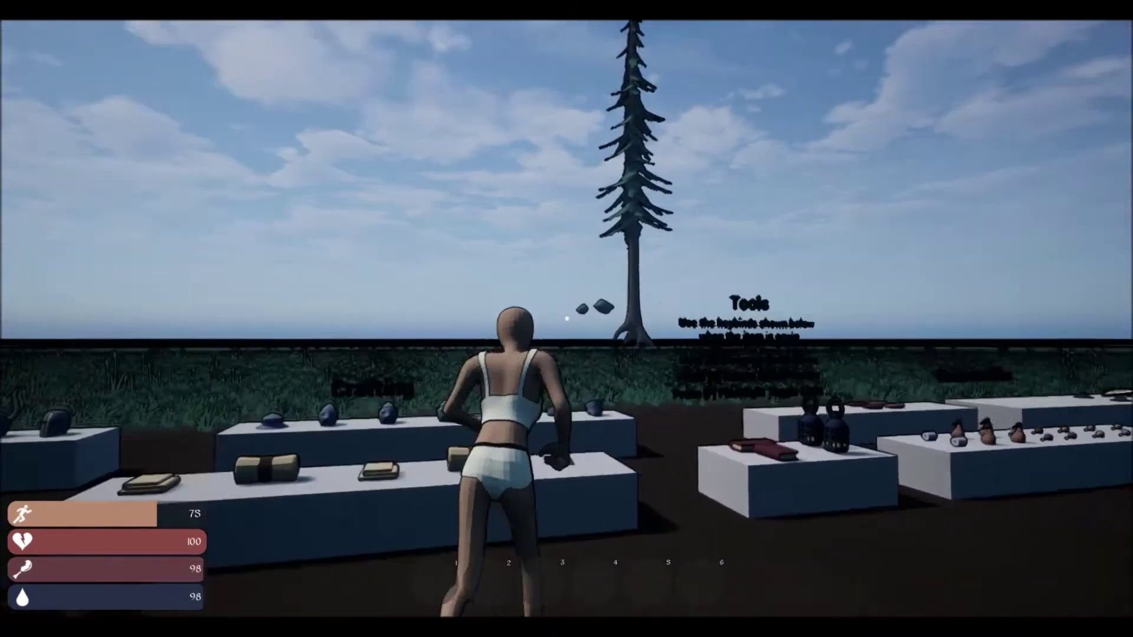
{"action": "key", "text": "shift+w"}
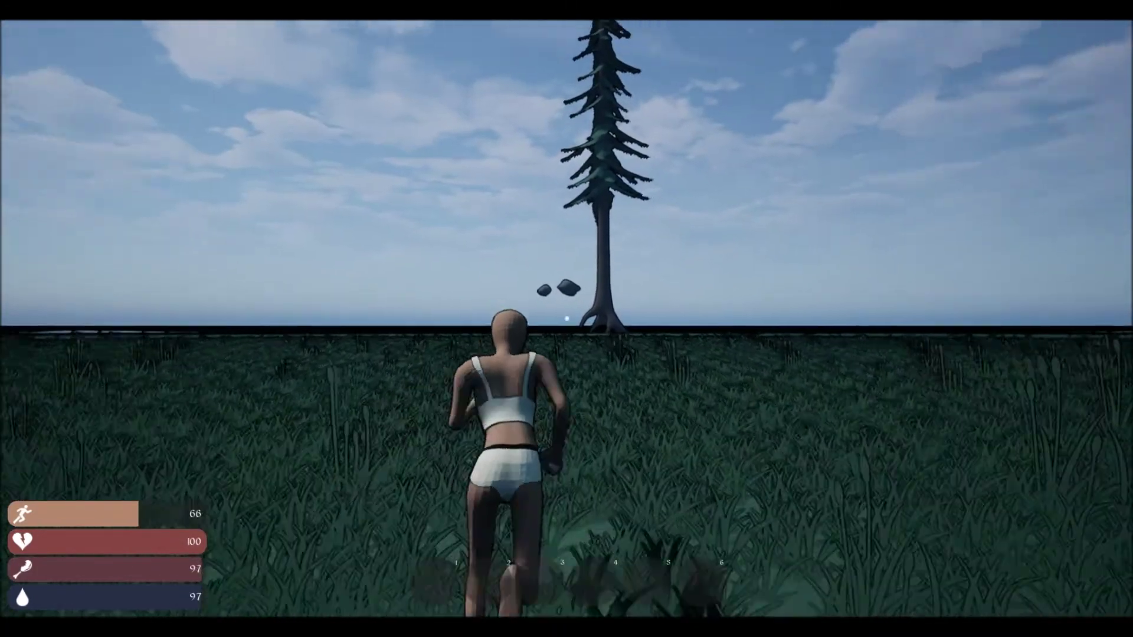
{"action": "key", "text": "h"}
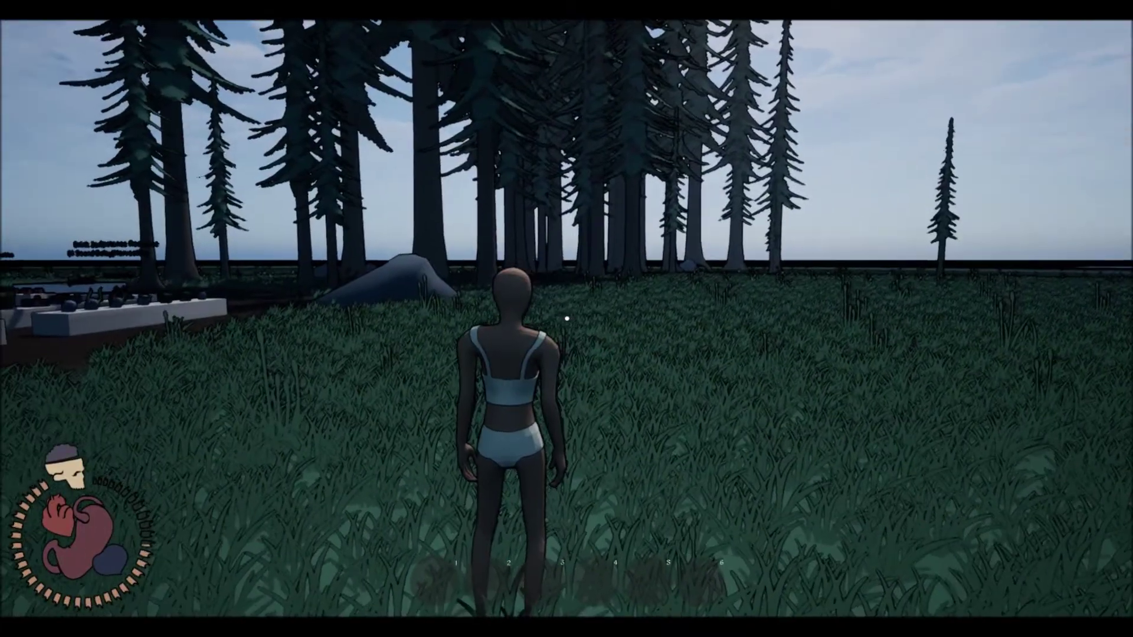
{"action": "key", "text": "Escape"}
Step: Inspect the cleared island and the showcase tables from above and up close
{"action": "key", "text": "s"}
{"action": "right_click_drag", "start_coordinate": [526, 467], "coordinate": [475, 501]}
{"action": "key", "text": "d"}
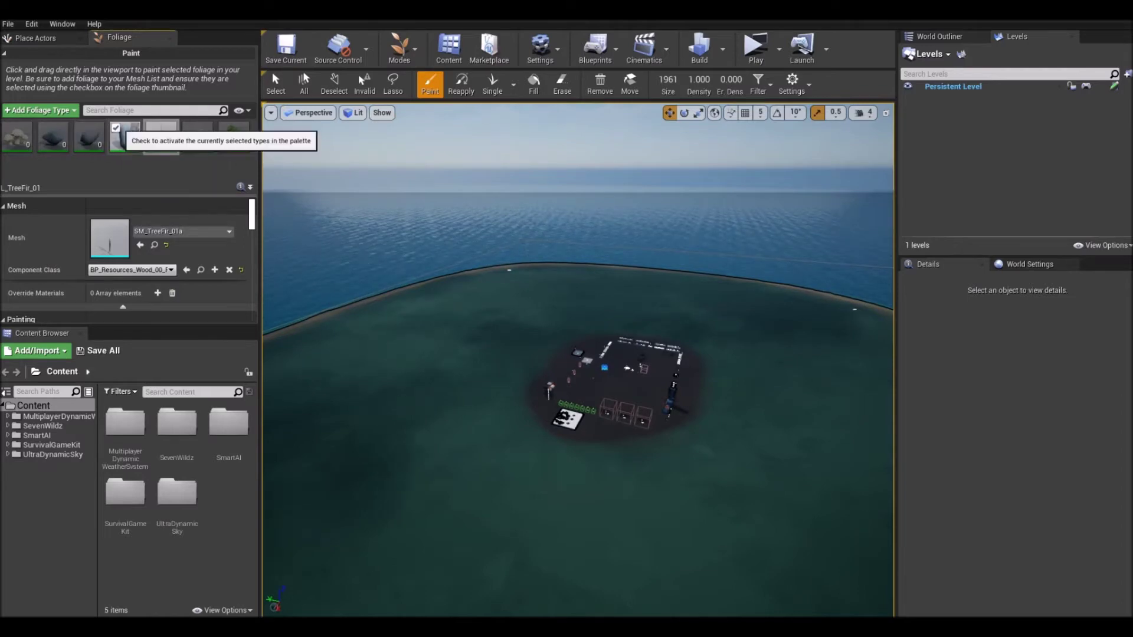
{"action": "key", "text": "d"}
{"action": "right_click_drag", "start_coordinate": [579, 377], "coordinate": [617, 370]}
{"action": "key", "text": "w"}
{"action": "key", "text": "a"}
{"action": "key", "text": "w"}
{"action": "key", "text": "w"}
{"action": "key", "text": "a"}
{"action": "right_click_drag", "start_coordinate": [525, 529], "coordinate": [533, 529]}
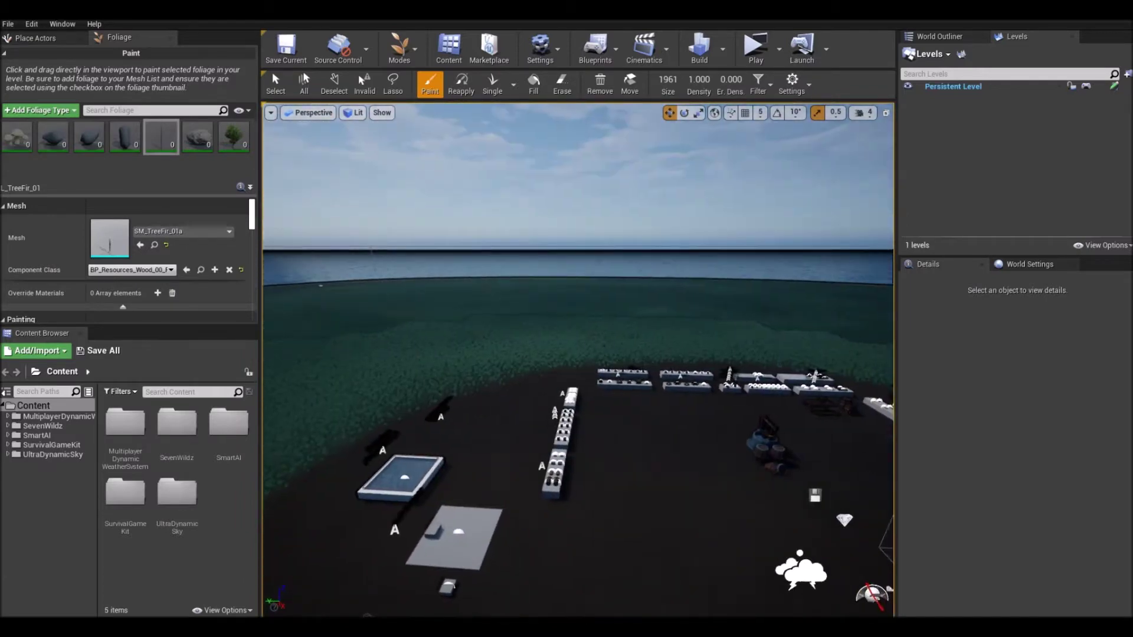
Step: Expand the Blueprints folder inside SevenWildz in the content browser
{"action": "scroll", "coordinate": [127, 260], "scroll_direction": "down", "scroll_amount": 10}
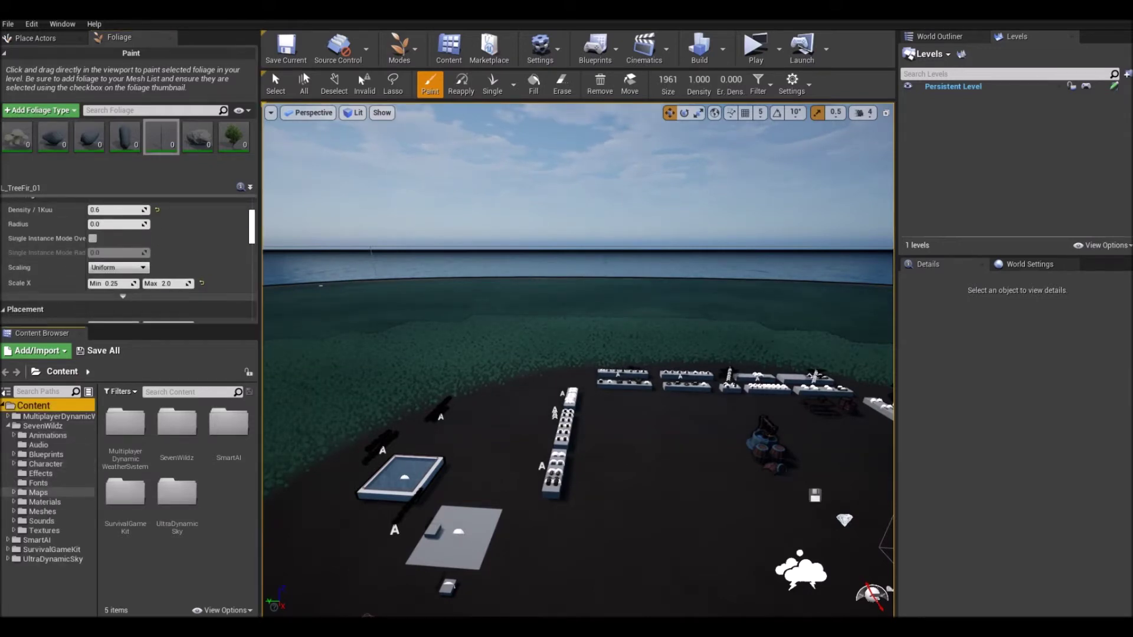
{"action": "left_click", "coordinate": [14, 455]}
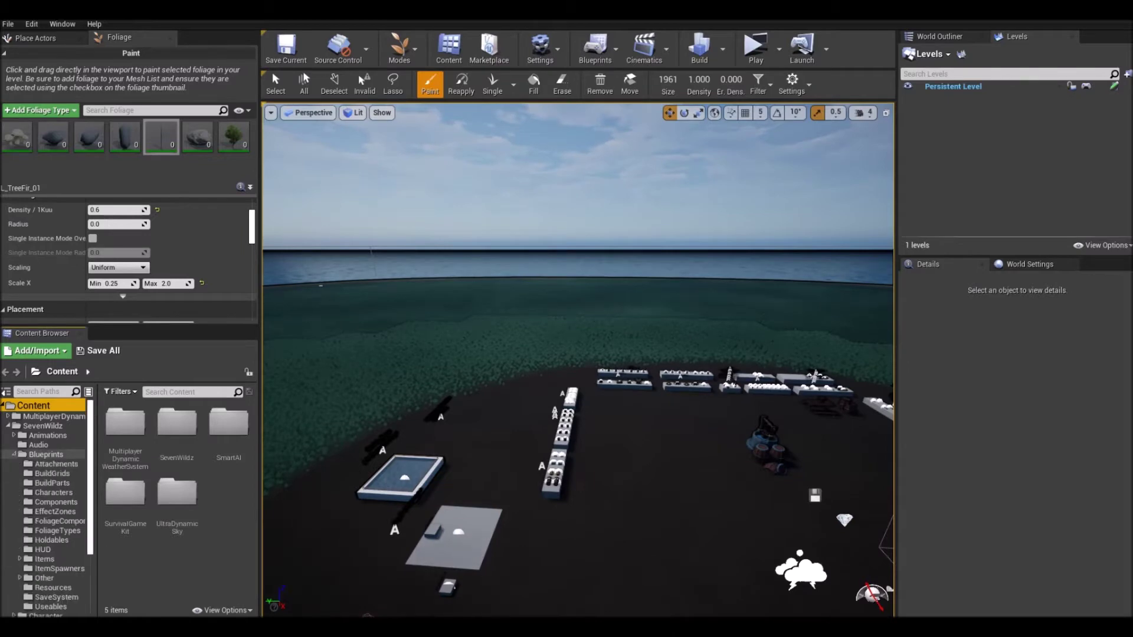
{"action": "scroll", "coordinate": [53, 543], "scroll_direction": "down", "scroll_amount": 2}
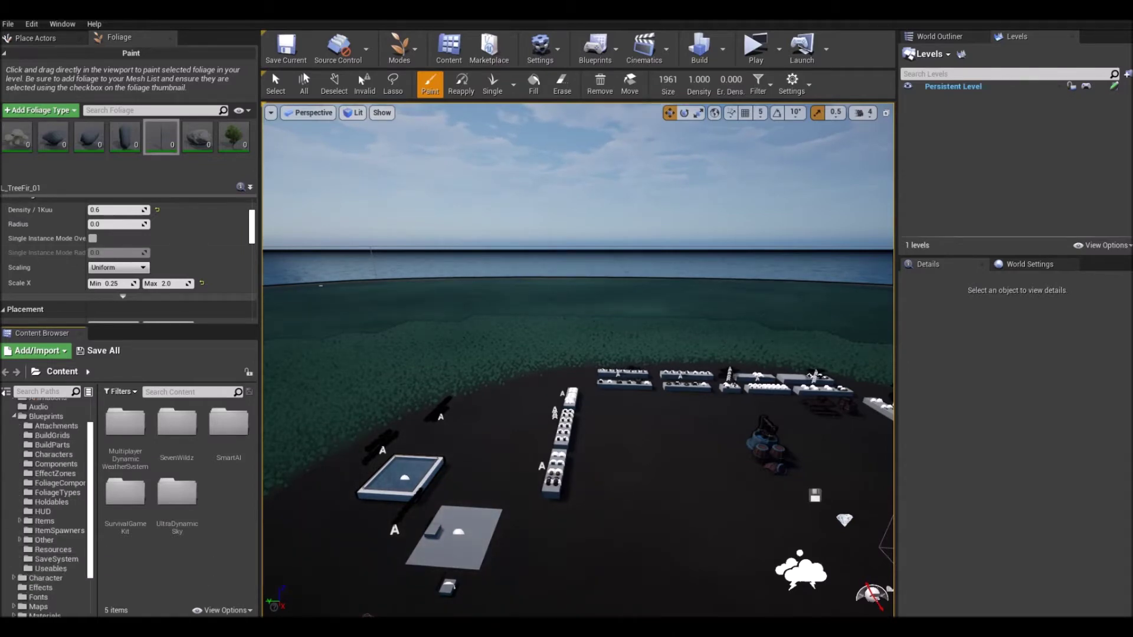
Step: Remove the mushroom and L_Rock_01 foliage types from the foliage palette
{"action": "left_click", "coordinate": [23, 141]}
{"action": "right_click", "coordinate": [23, 146]}
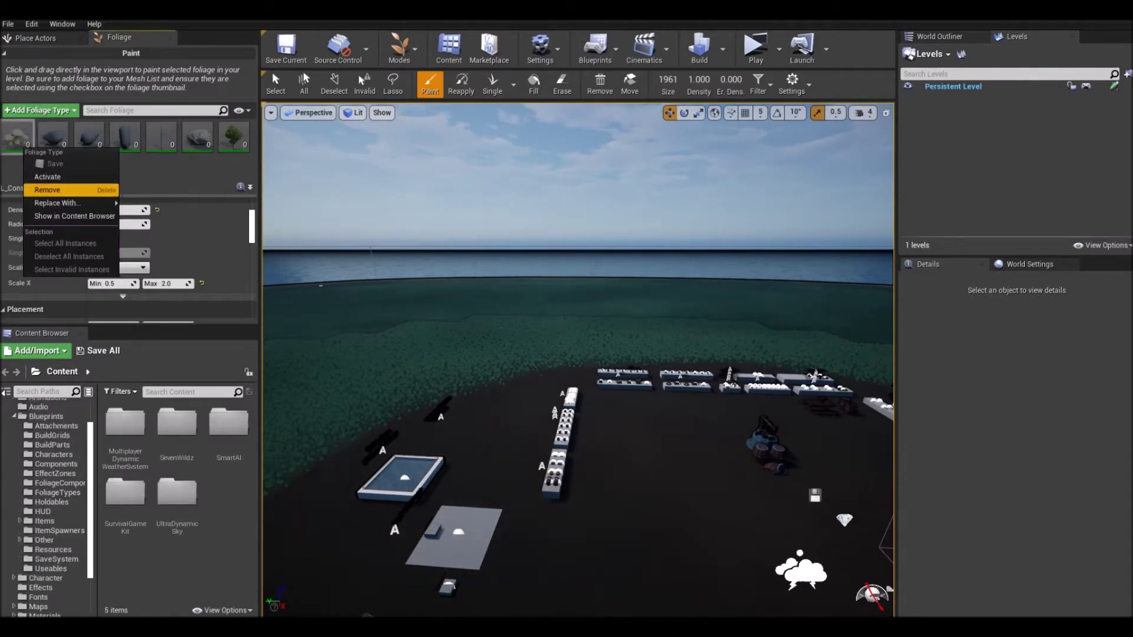
{"action": "right_click", "coordinate": [15, 137]}
{"action": "left_click", "coordinate": [39, 179]}
{"action": "right_click", "coordinate": [23, 144]}
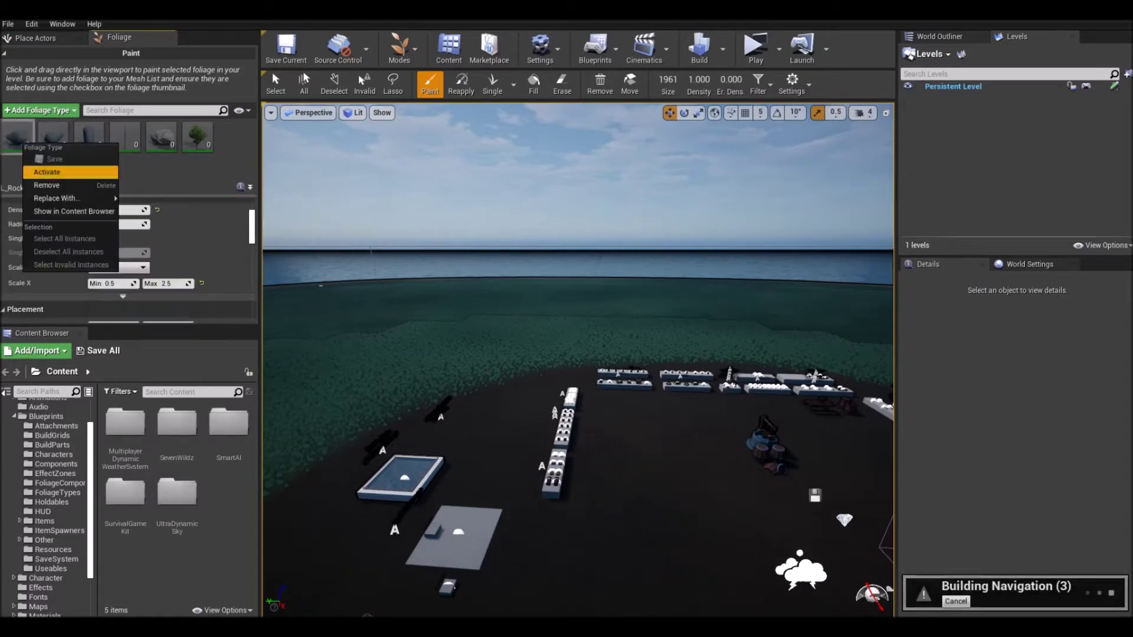
{"action": "left_click", "coordinate": [46, 185]}
Step: Remove the L_Rock_02, L_Rock_03 and L_TreeFir_01 foliage types from the palette and save the level
{"action": "right_click", "coordinate": [17, 138]}
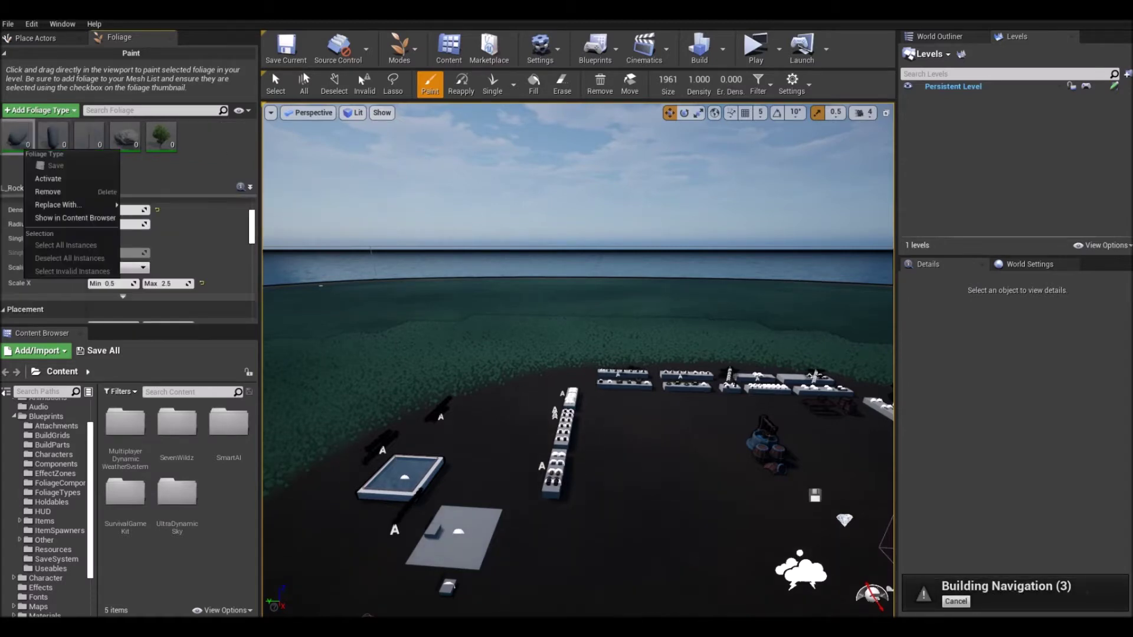
{"action": "left_click", "coordinate": [39, 178]}
{"action": "right_click", "coordinate": [17, 138]}
{"action": "left_click", "coordinate": [39, 179]}
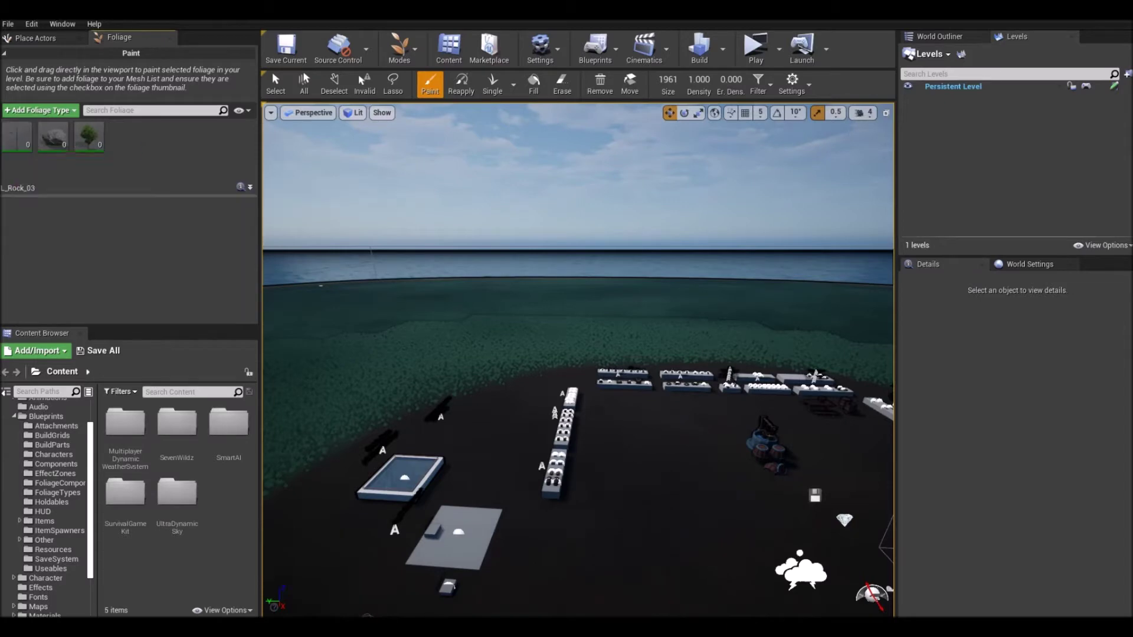
{"action": "right_click", "coordinate": [16, 137]}
{"action": "left_click", "coordinate": [39, 180]}
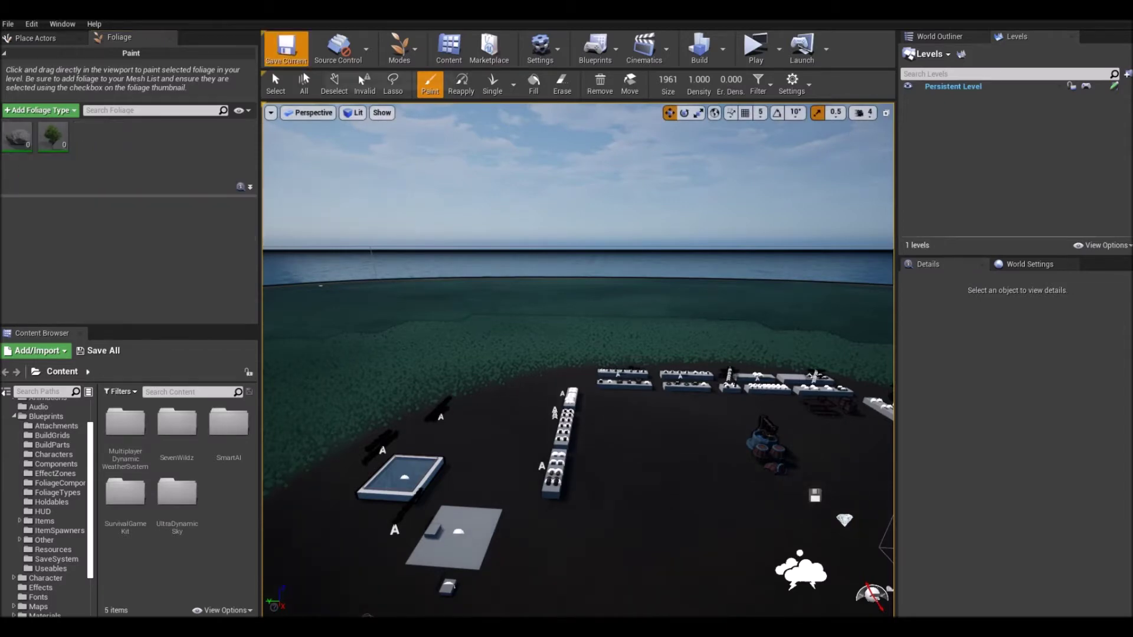
{"action": "left_click", "coordinate": [286, 47]}
Step: Open the FoliageTypes folder under the SevenWildz blueprints
{"action": "left_click", "coordinate": [62, 371]}
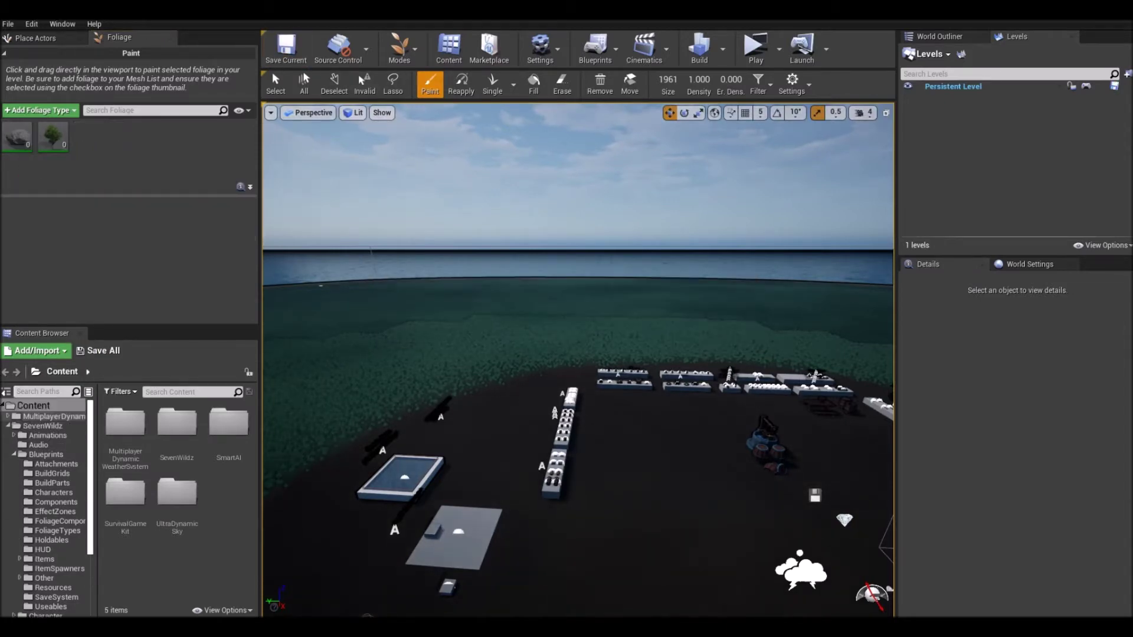
{"action": "right_click", "coordinate": [62, 406]}
{"action": "left_click", "coordinate": [106, 292]}
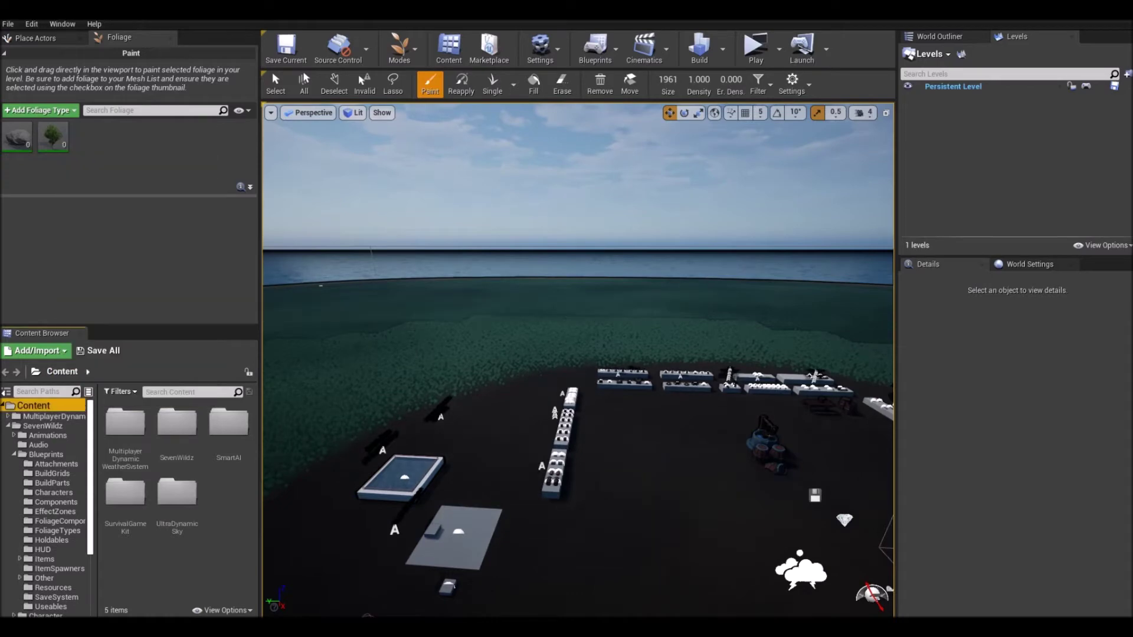
{"action": "right_click", "coordinate": [41, 404]}
{"action": "left_click", "coordinate": [83, 248]}
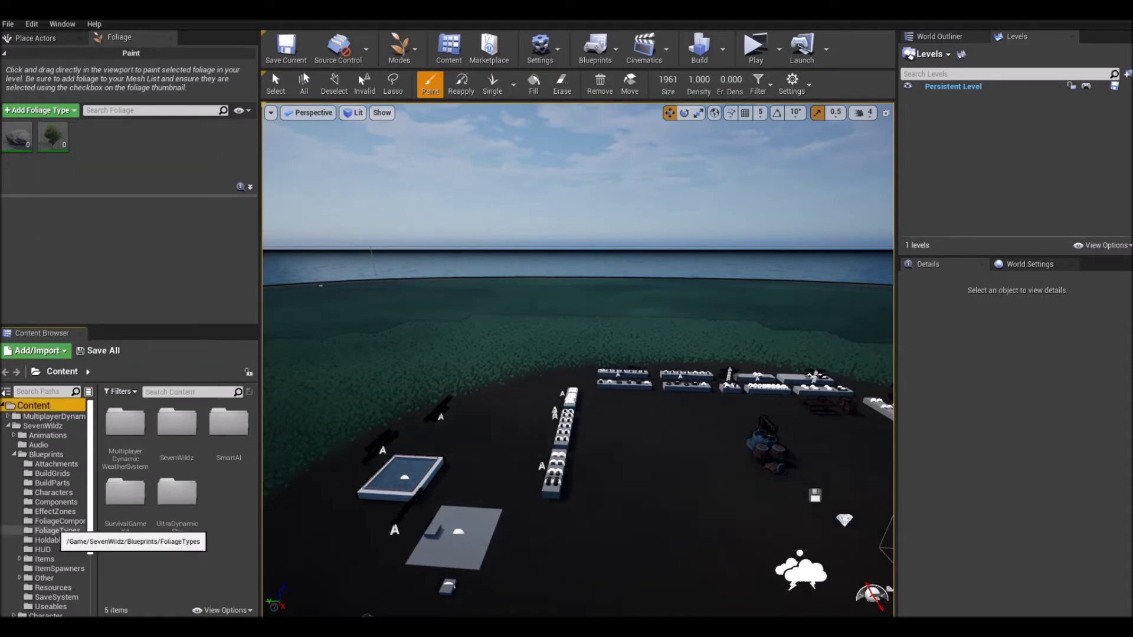
{"action": "left_click", "coordinate": [54, 531]}
Step: Look across the cleared ground and start a play session of the showcase level
{"action": "right_click_drag", "start_coordinate": [472, 366], "coordinate": [332, 388]}
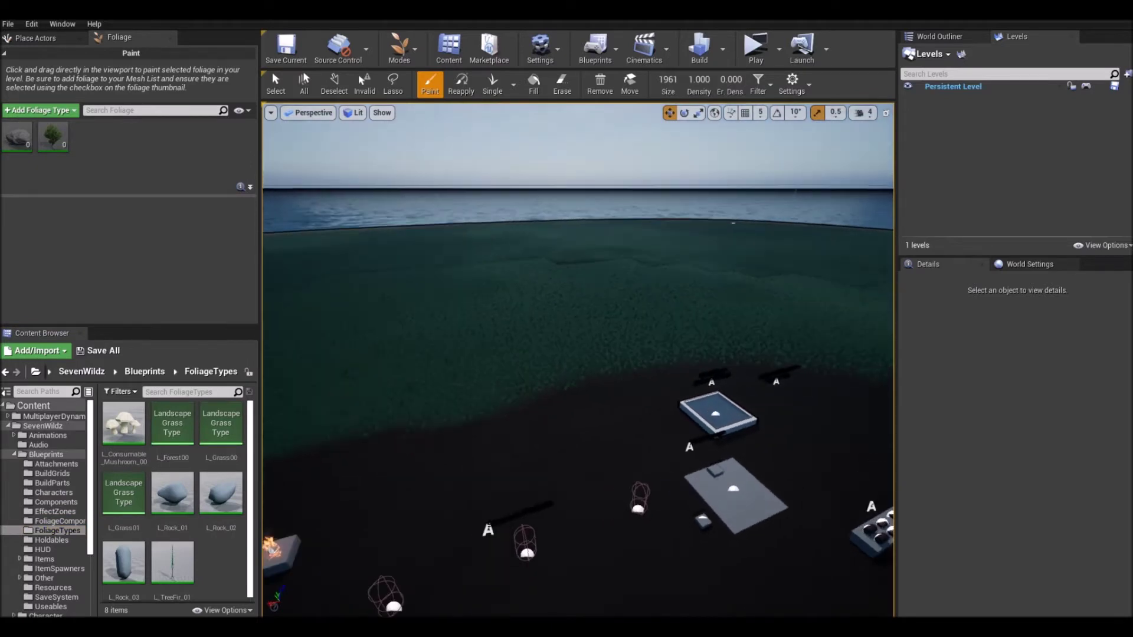
{"action": "right_click_drag", "start_coordinate": [590, 366], "coordinate": [587, 372]}
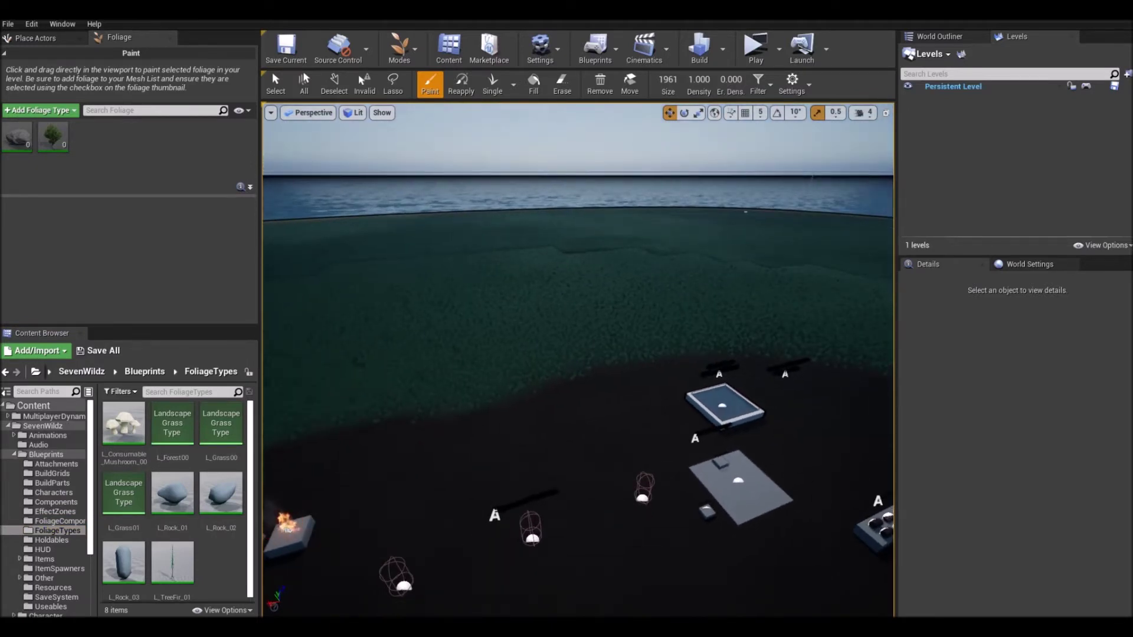
{"action": "left_click", "coordinate": [756, 52]}
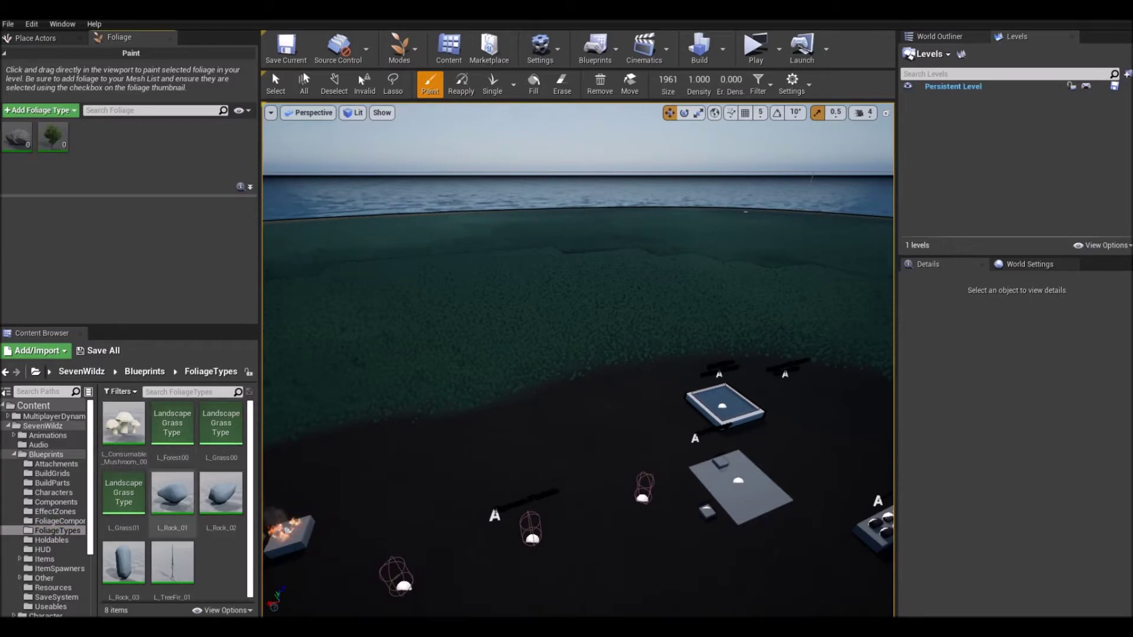
{"action": "right_click", "coordinate": [173, 563]}
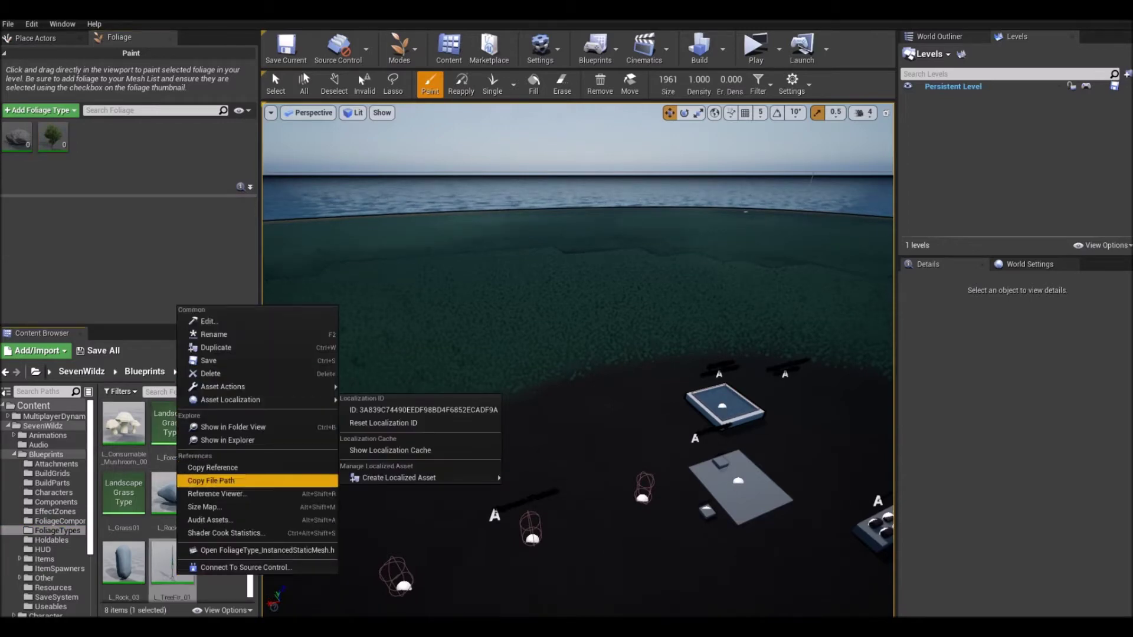
{"action": "left_click", "coordinate": [189, 260]}
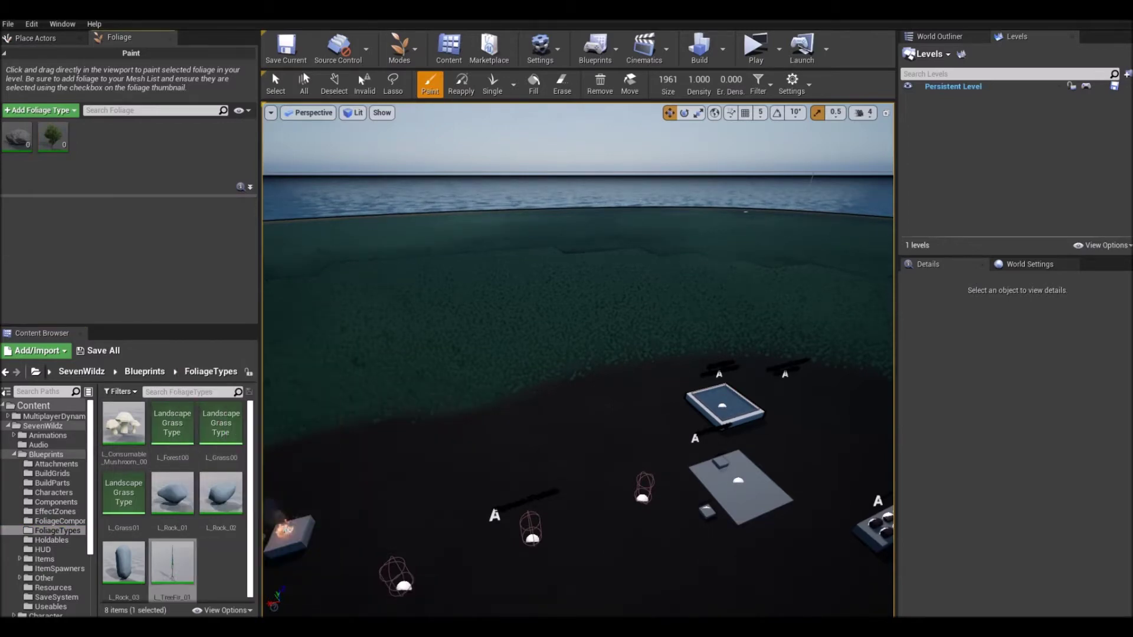
{"action": "right_click_drag", "start_coordinate": [578, 360], "coordinate": [673, 357]}
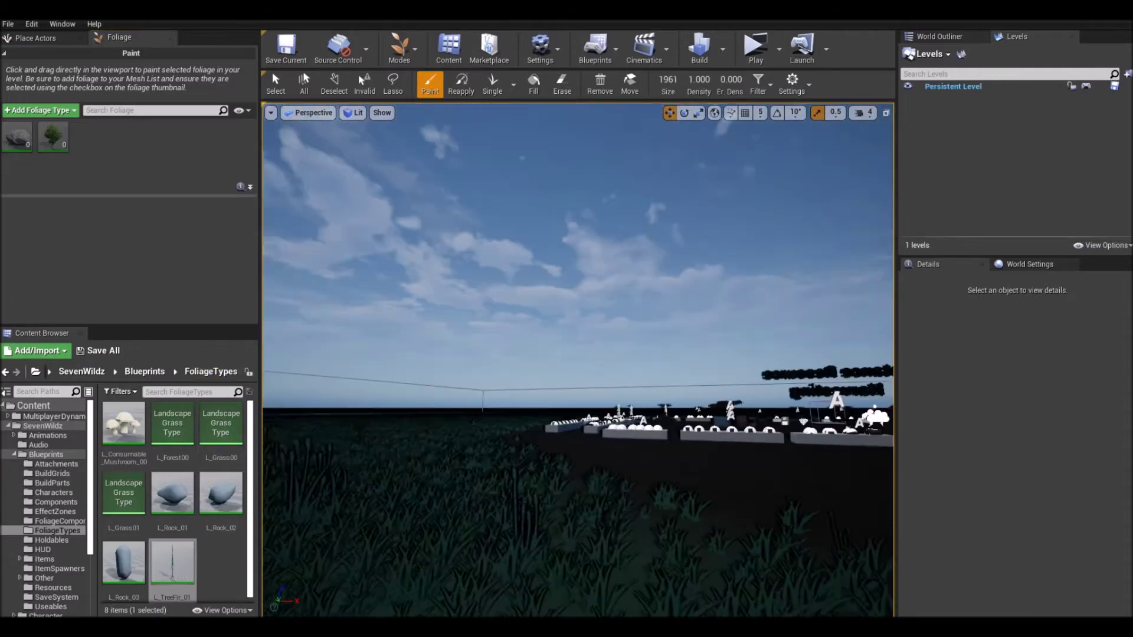
{"action": "right_click_drag", "start_coordinate": [578, 360], "coordinate": [422, 380]}
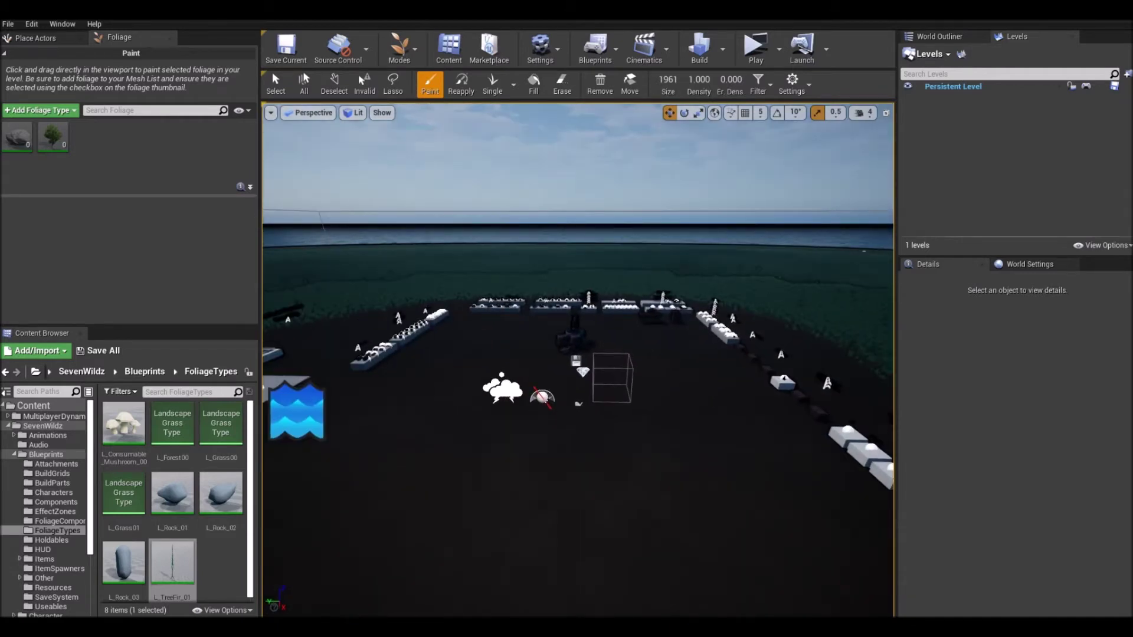
{"action": "right_click_drag", "start_coordinate": [578, 360], "coordinate": [520, 365]}
Step: Select the persistent level and add L_TreeFir_01, L_Rock_01, L_Rock_02, L_Rock_03 and L_Consumable_Mushroom_00 to the foliage palette
{"action": "left_click", "coordinate": [949, 88]}
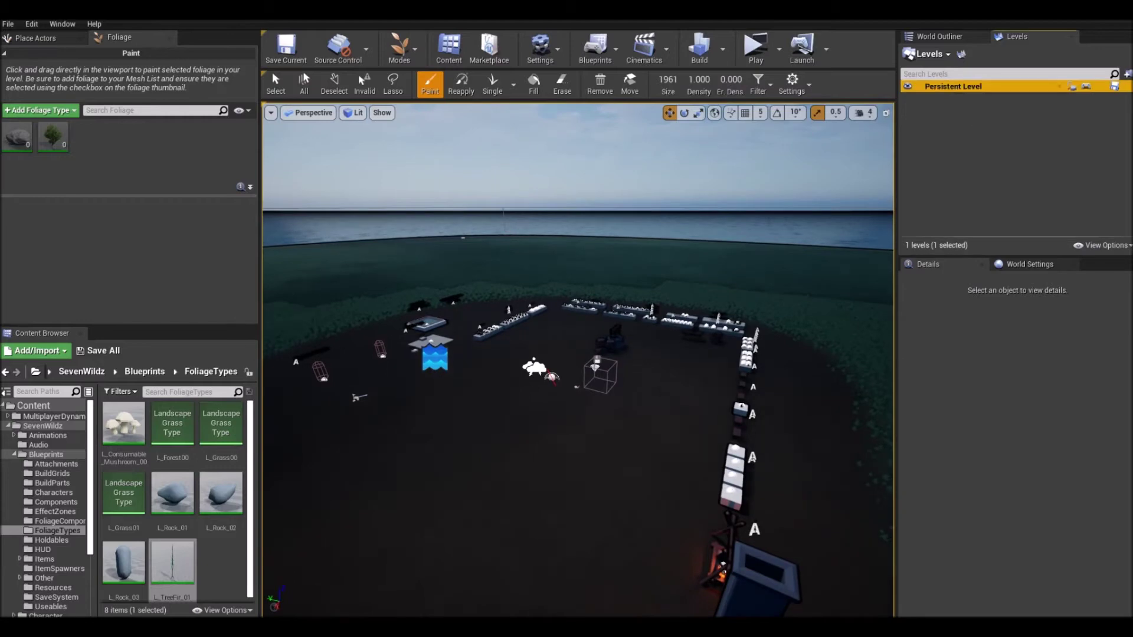
{"action": "left_click_drag", "start_coordinate": [175, 558], "coordinate": [101, 176]}
{"action": "left_click_drag", "start_coordinate": [174, 497], "coordinate": [121, 188]}
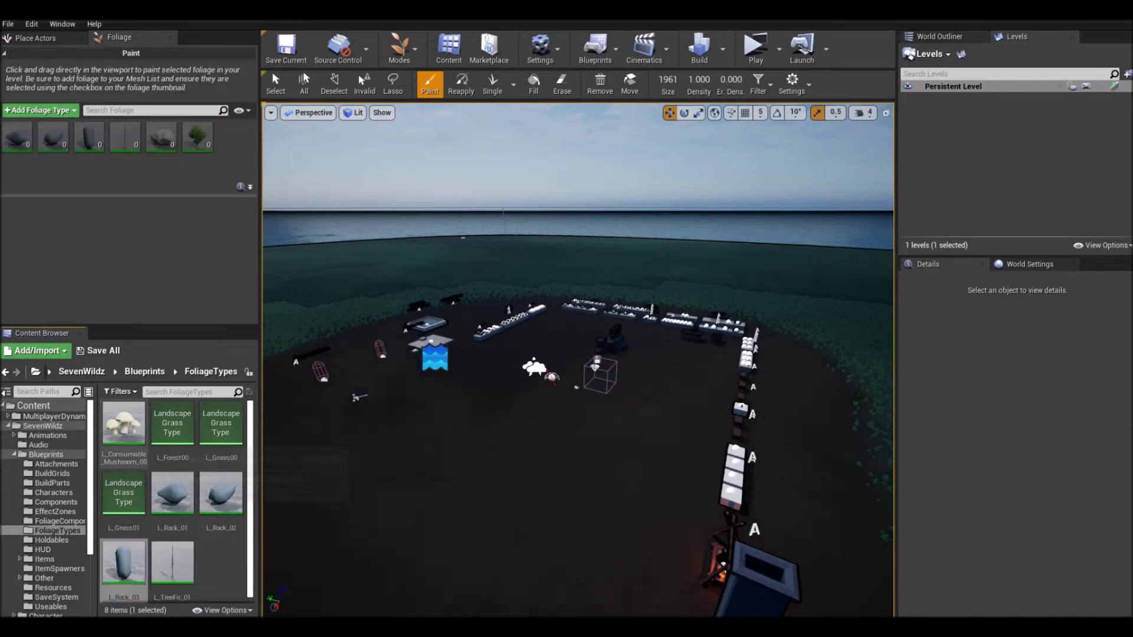
{"action": "left_click_drag", "start_coordinate": [124, 422], "coordinate": [118, 177]}
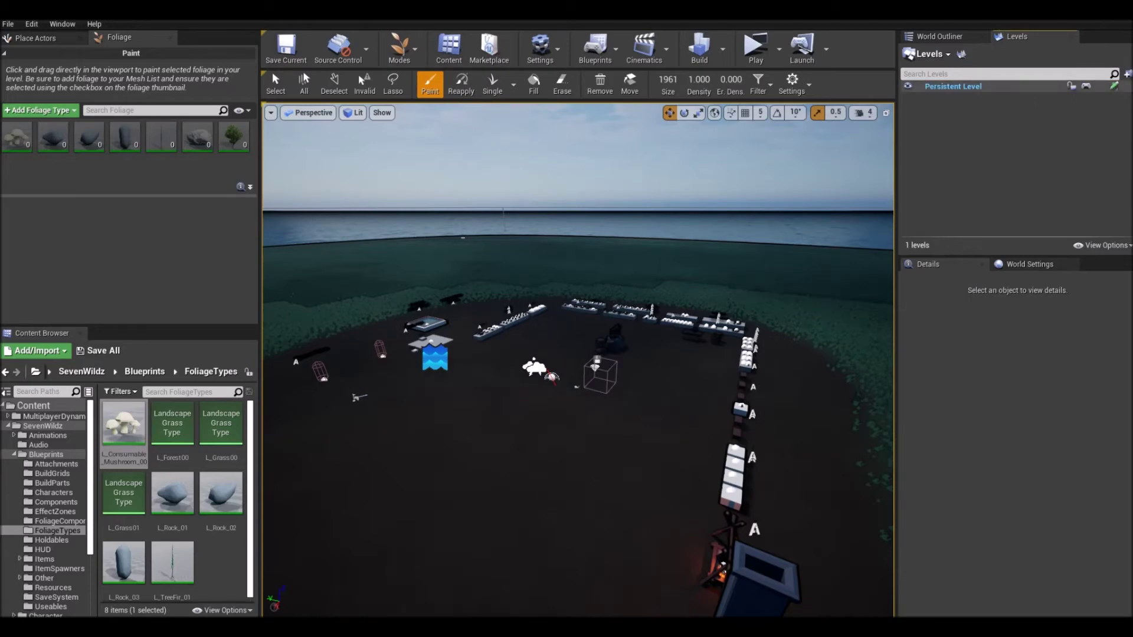
Step: Select the persistent level in the levels list and look over the cleared showcase terrain
{"action": "left_click", "coordinate": [973, 88]}
{"action": "left_click", "coordinate": [959, 132]}
{"action": "left_click", "coordinate": [932, 87]}
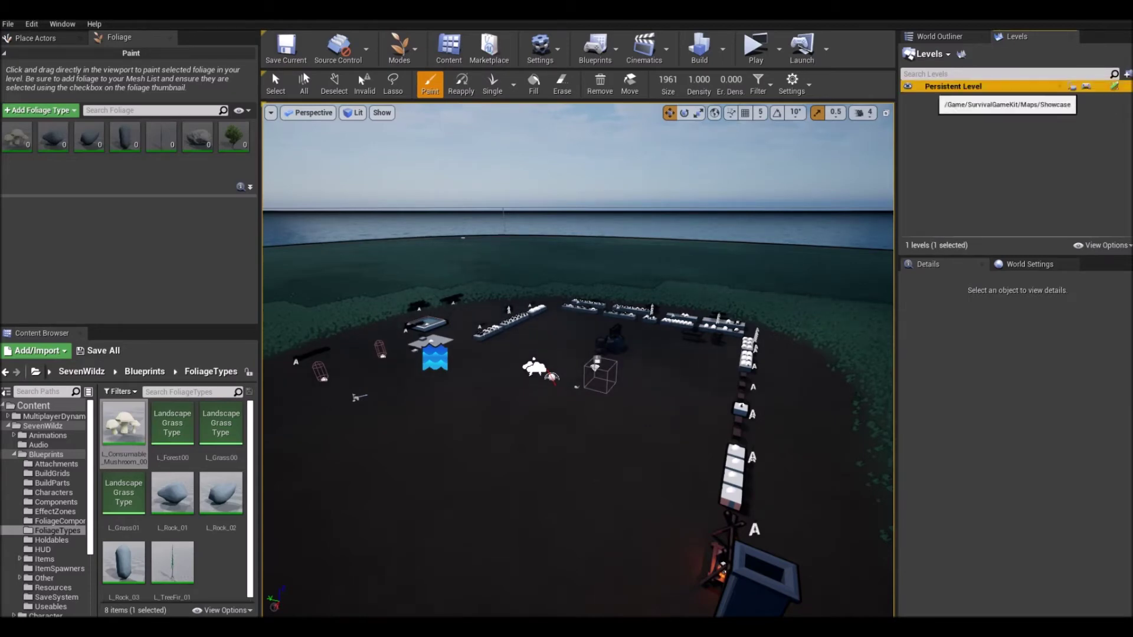
{"action": "key", "text": "s"}
{"action": "right_click_drag", "start_coordinate": [578, 360], "coordinate": [478, 313]}
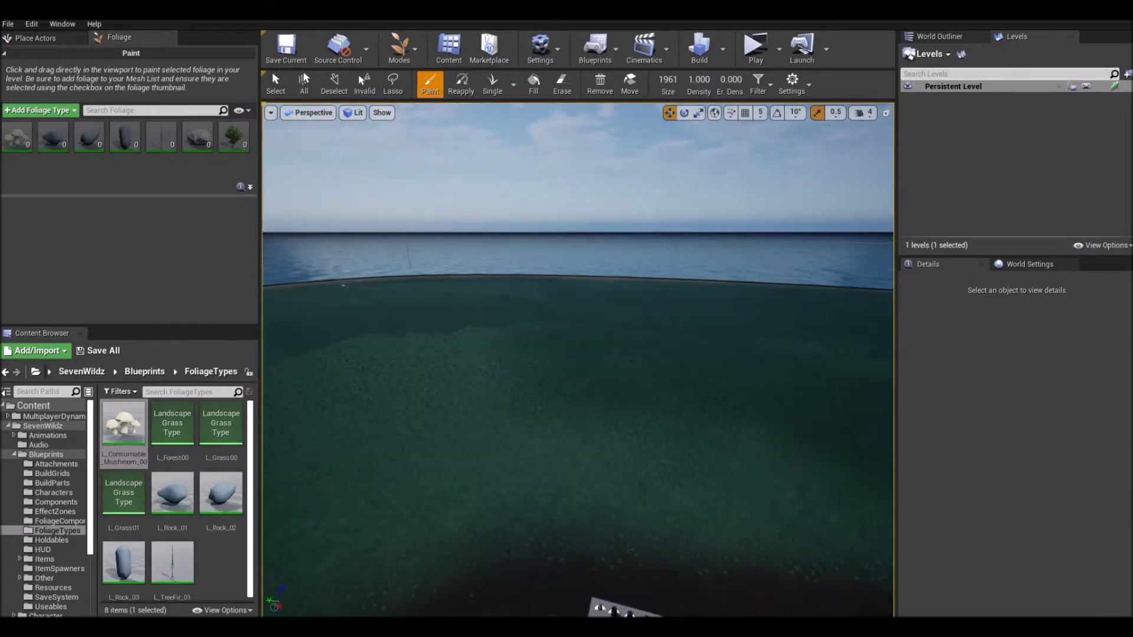
{"action": "left_click", "coordinate": [972, 87]}
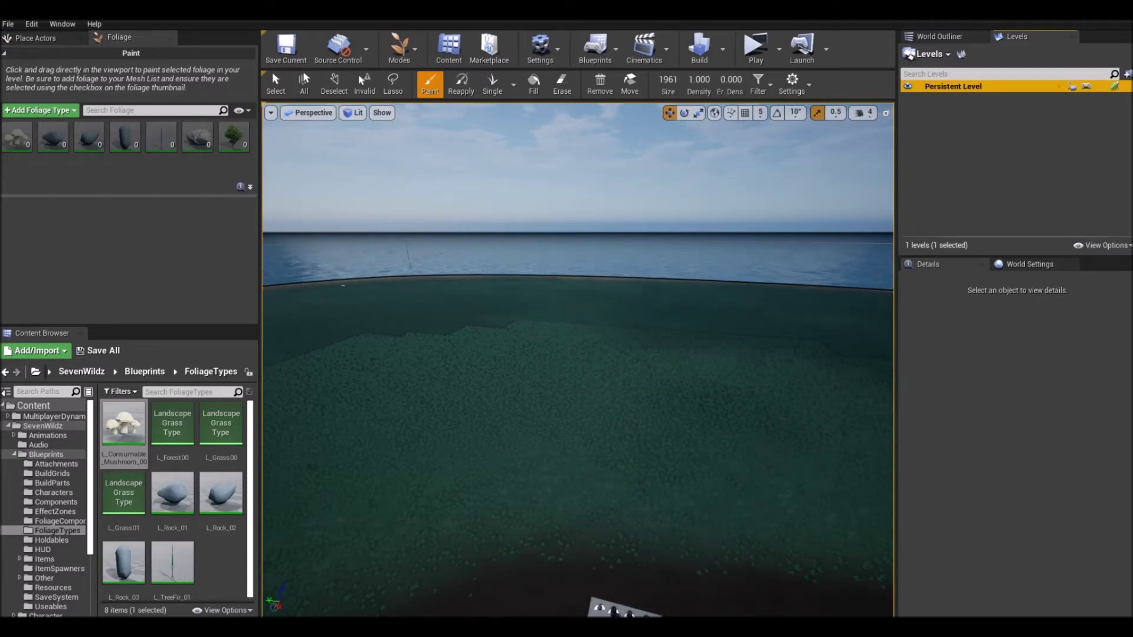
Step: Search the level's actors for "foliage", focus on the FoliageExamples actor and survey the surrounding terrain
{"action": "left_click", "coordinate": [939, 36]}
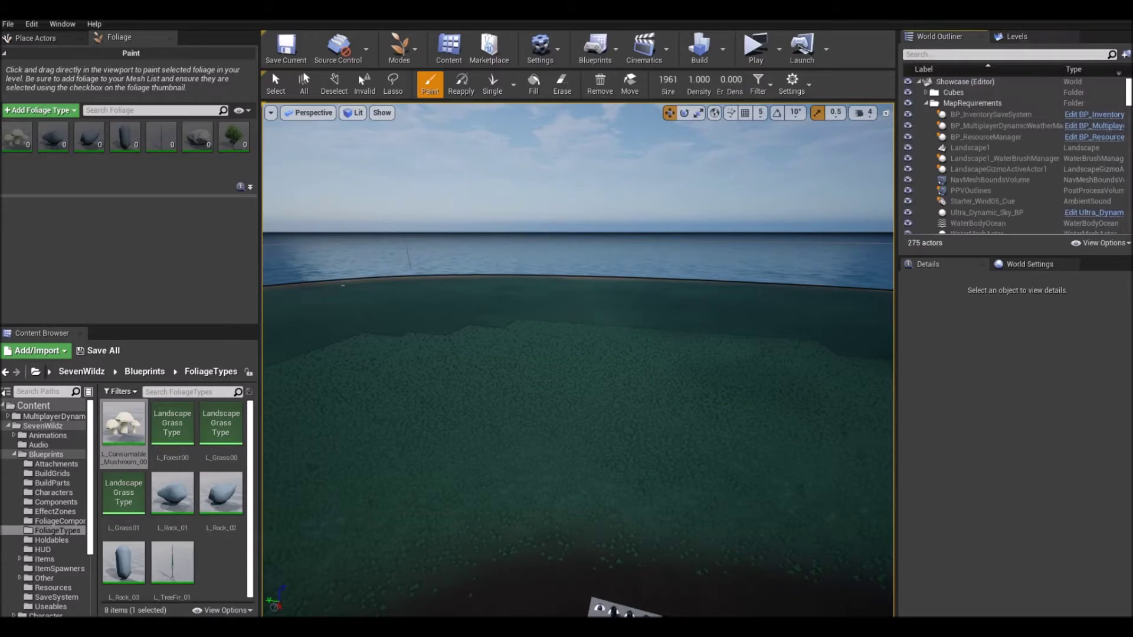
{"action": "scroll", "coordinate": [1003, 177], "scroll_direction": "down", "scroll_amount": 10}
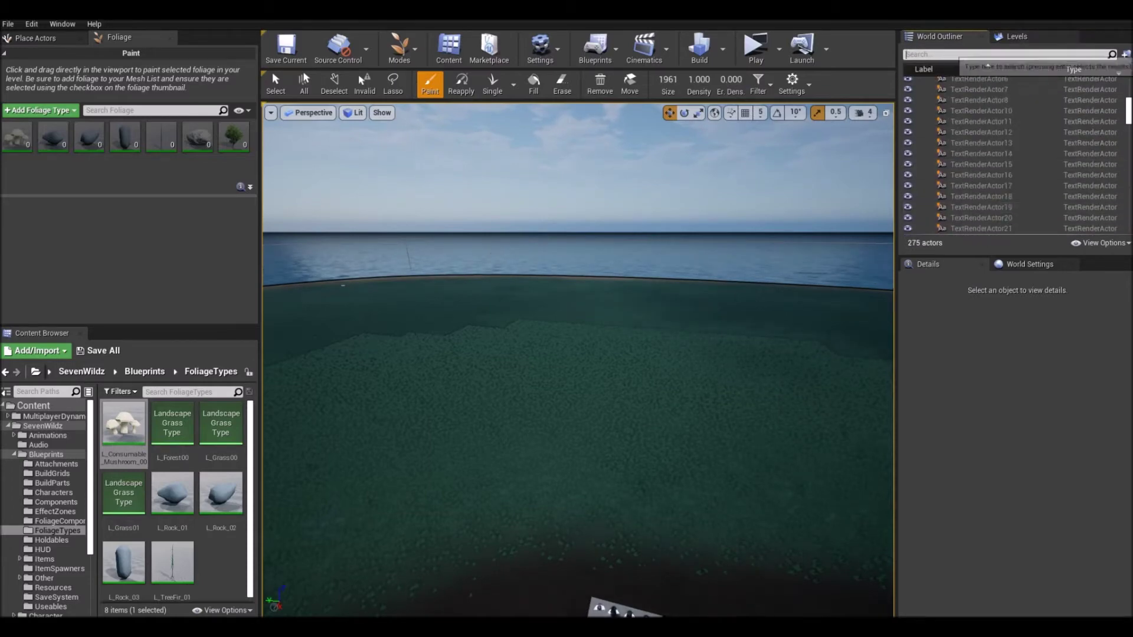
{"action": "left_click", "coordinate": [1003, 54]}
{"action": "type", "text": "foliage"}
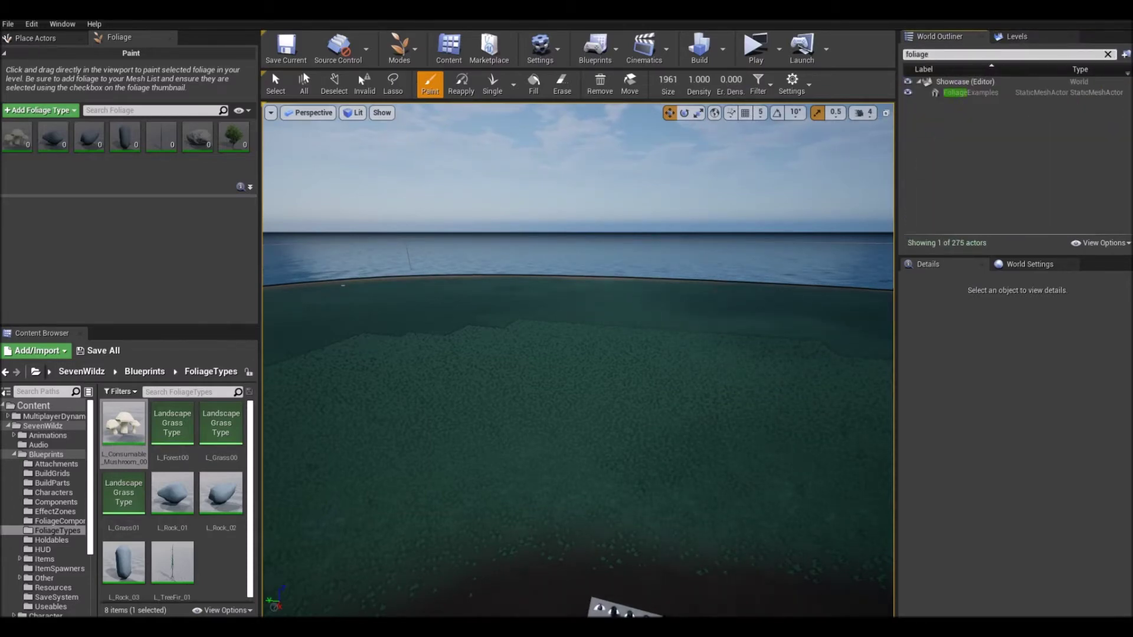
{"action": "double_click", "coordinate": [955, 92]}
{"action": "right_click_drag", "start_coordinate": [697, 236], "coordinate": [998, 256]}
{"action": "mouse_move", "coordinate": [578, 360]}
{"action": "right_mouse_down"}
{"action": "mouse_move", "coordinate": [702, 348]}
{"action": "mouse_move", "coordinate": [596, 369]}
{"action": "mouse_move", "coordinate": [593, 355]}
{"action": "mouse_move", "coordinate": [784, 306]}
{"action": "mouse_move", "coordinate": [921, 316]}
{"action": "right_mouse_up"}
{"action": "left_click_drag", "start_coordinate": [620, 386], "coordinate": [619, 374], "text": "alt"}
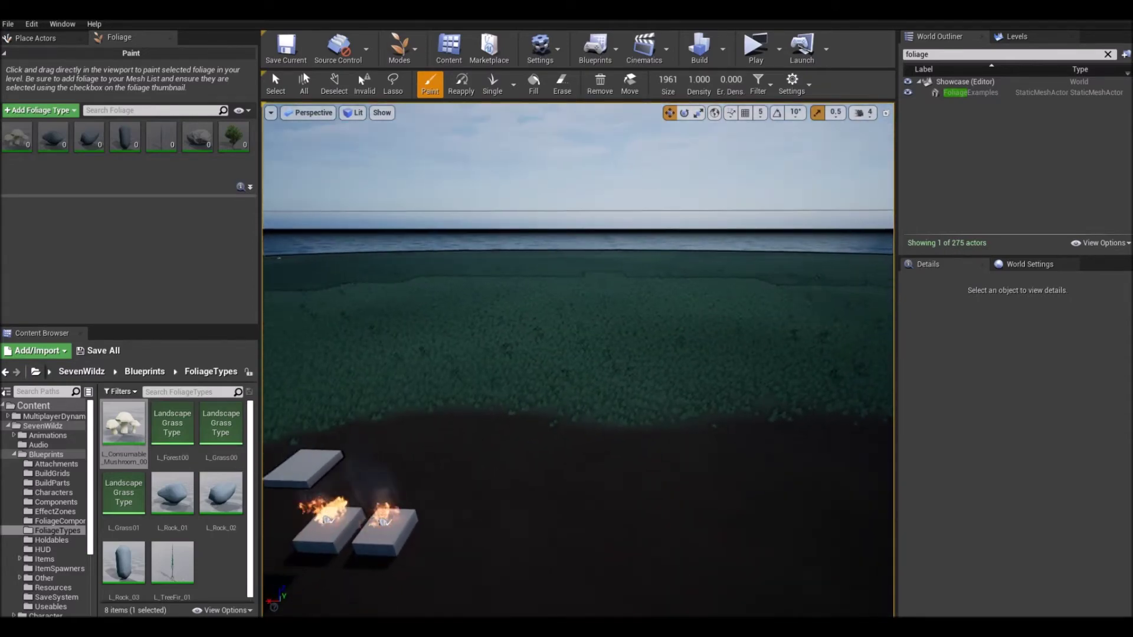
{"action": "right_click_drag", "start_coordinate": [618, 375], "coordinate": [847, 368]}
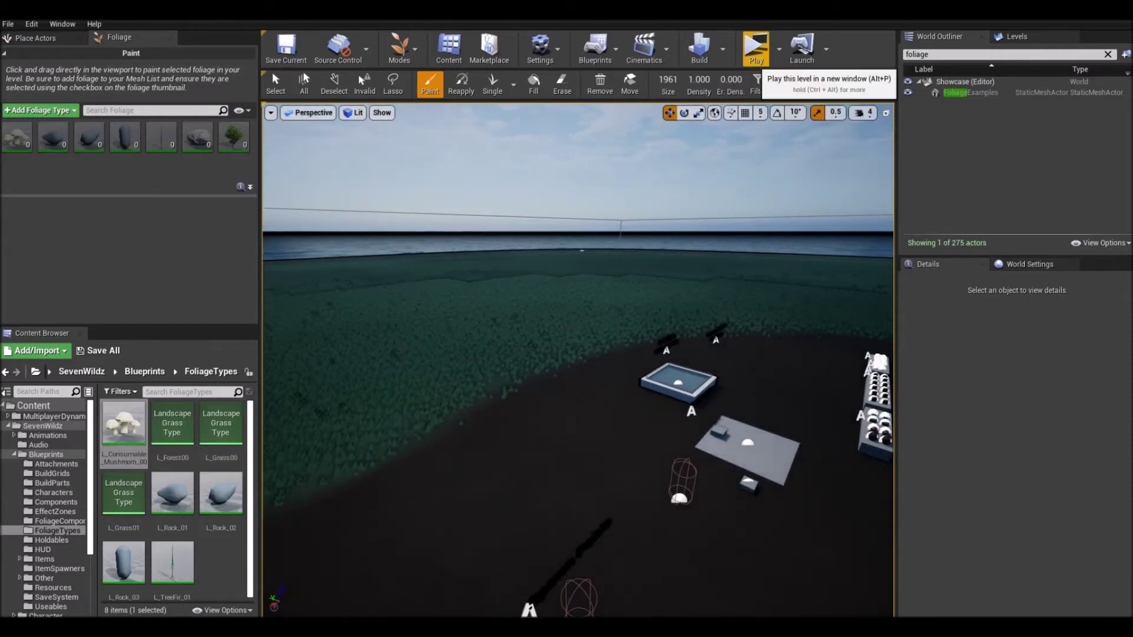
Step: Open the SurvivalGameKit Maps folder and save the Showcase level asset
{"action": "scroll", "coordinate": [44, 508], "scroll_direction": "down", "scroll_amount": 3}
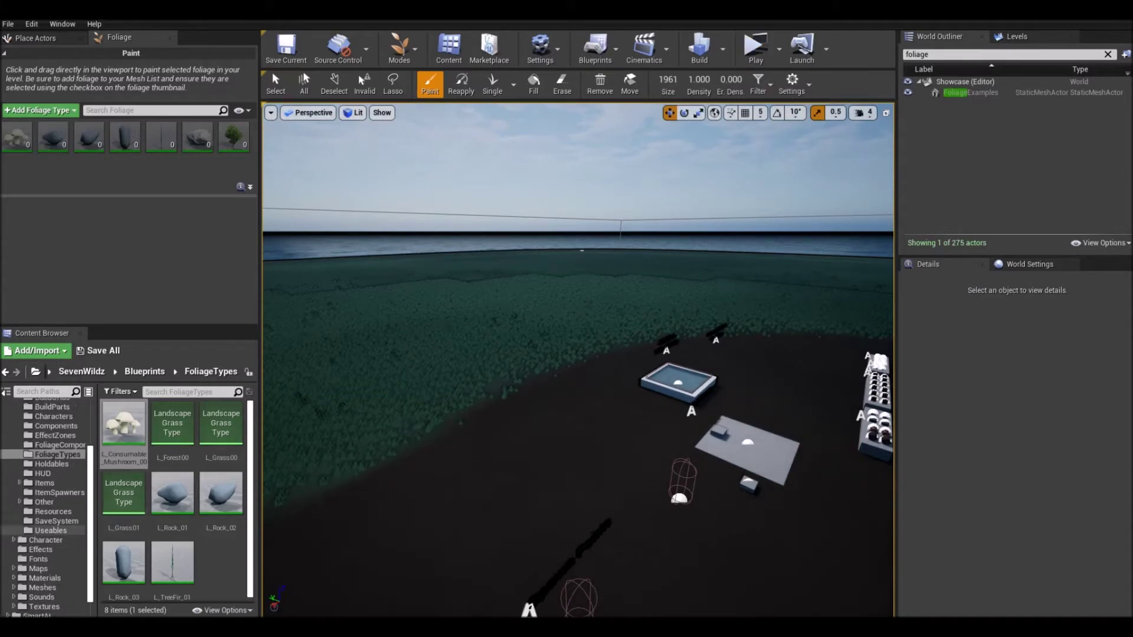
{"action": "left_click", "coordinate": [8, 603]}
{"action": "scroll", "coordinate": [8, 603], "scroll_direction": "down", "scroll_amount": 4}
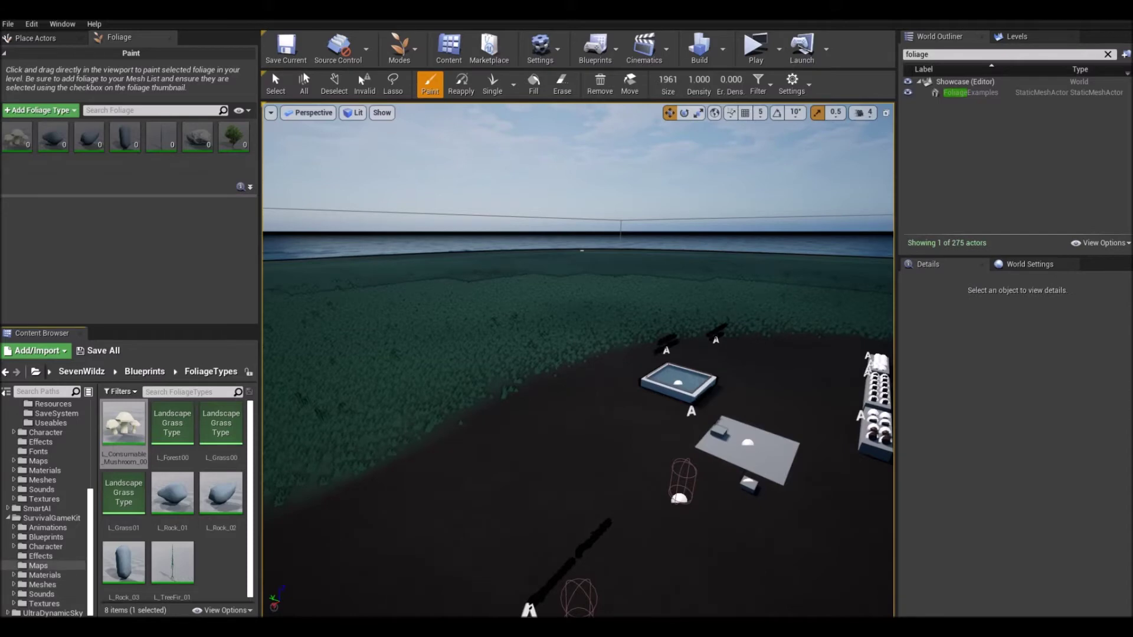
{"action": "left_click", "coordinate": [38, 565]}
{"action": "right_click", "coordinate": [171, 422]}
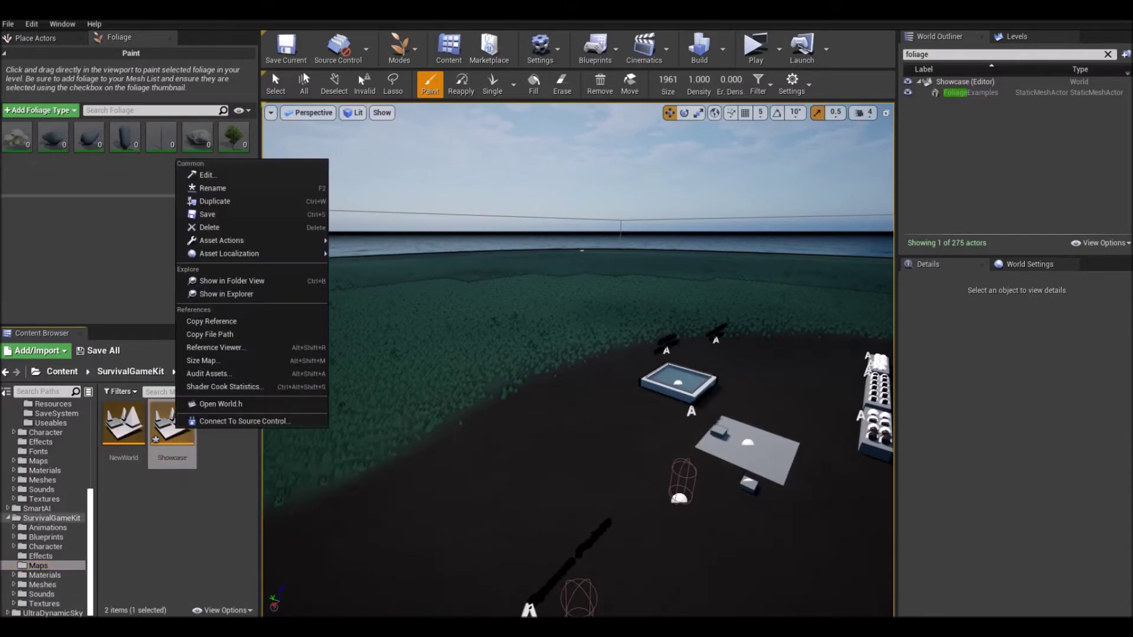
{"action": "left_click", "coordinate": [207, 214]}
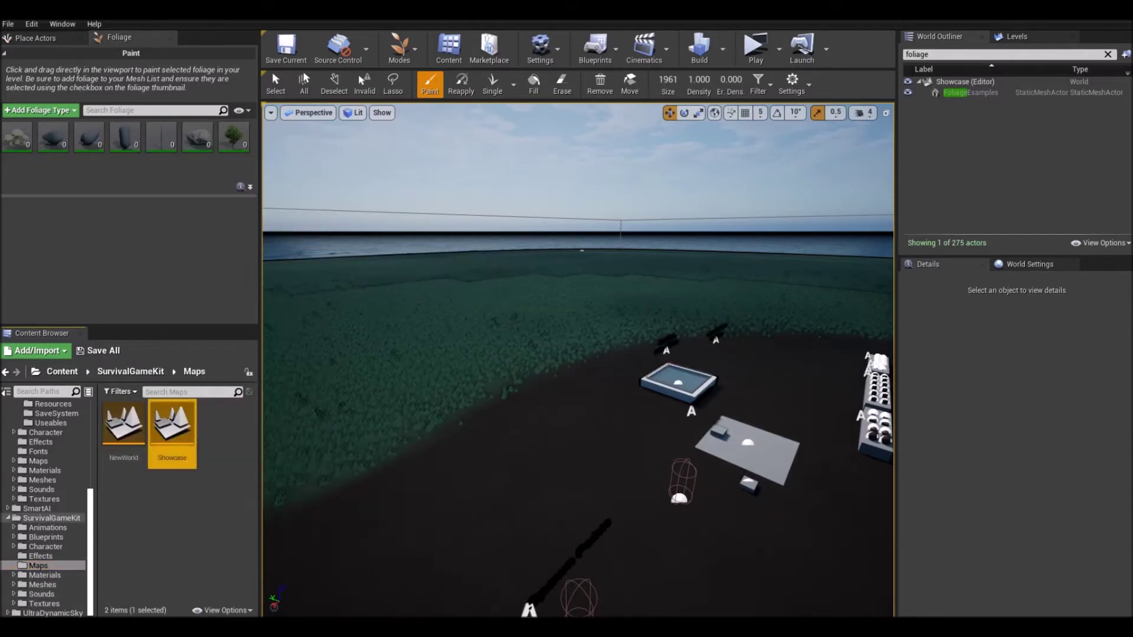
{"action": "right_click_drag", "start_coordinate": [579, 360], "coordinate": [705, 335]}
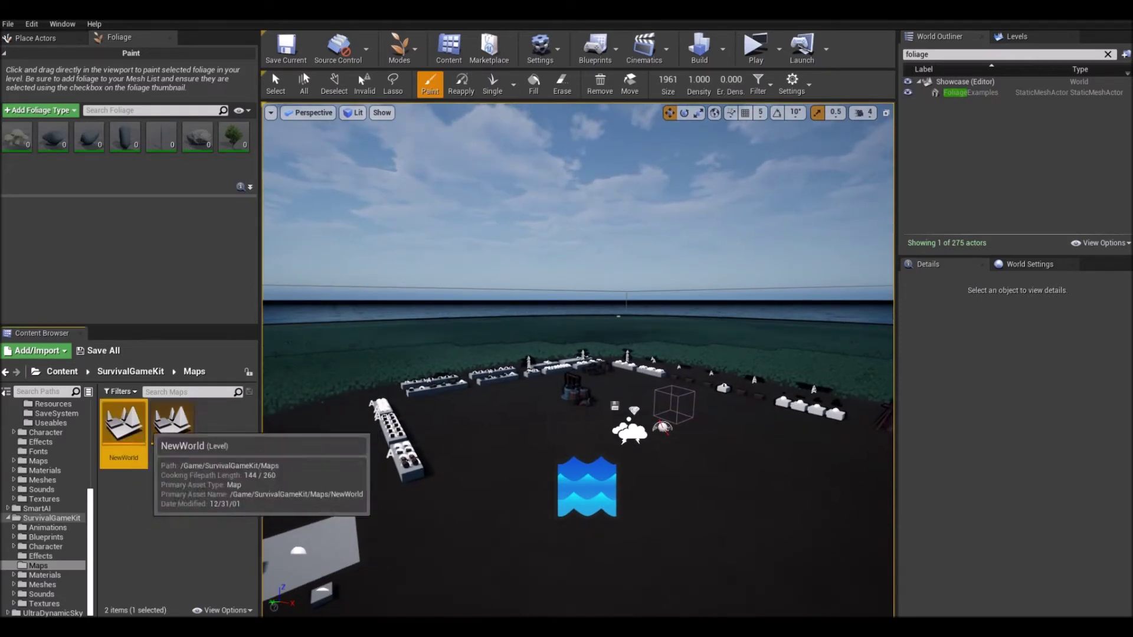
{"action": "right_click", "coordinate": [171, 422]}
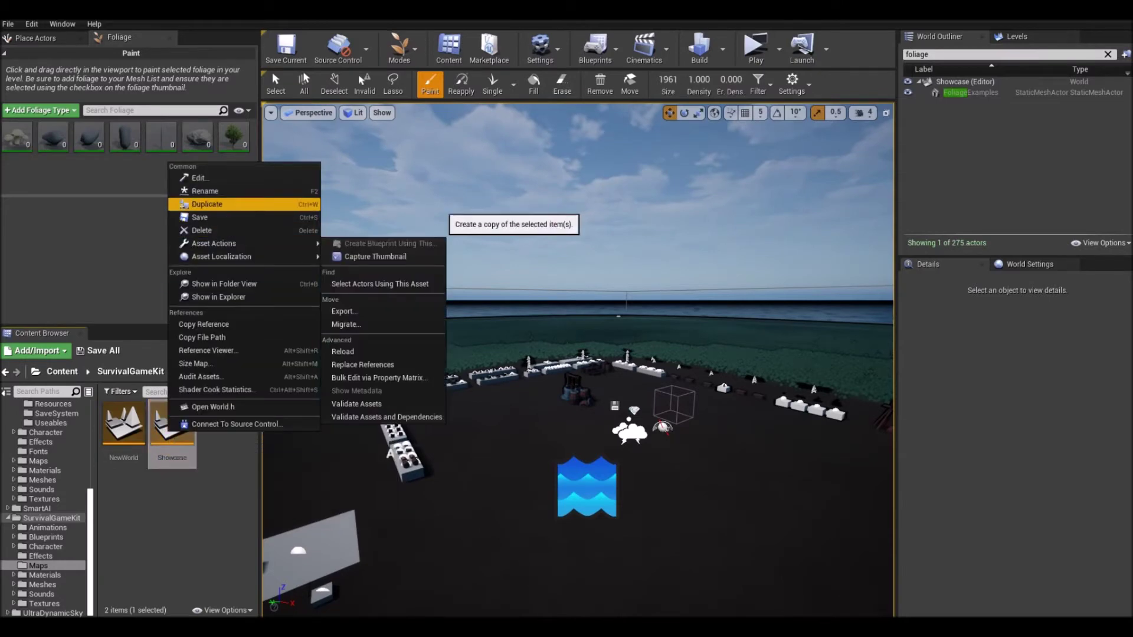
{"action": "left_click", "coordinate": [201, 519]}
{"action": "left_click", "coordinate": [173, 433]}
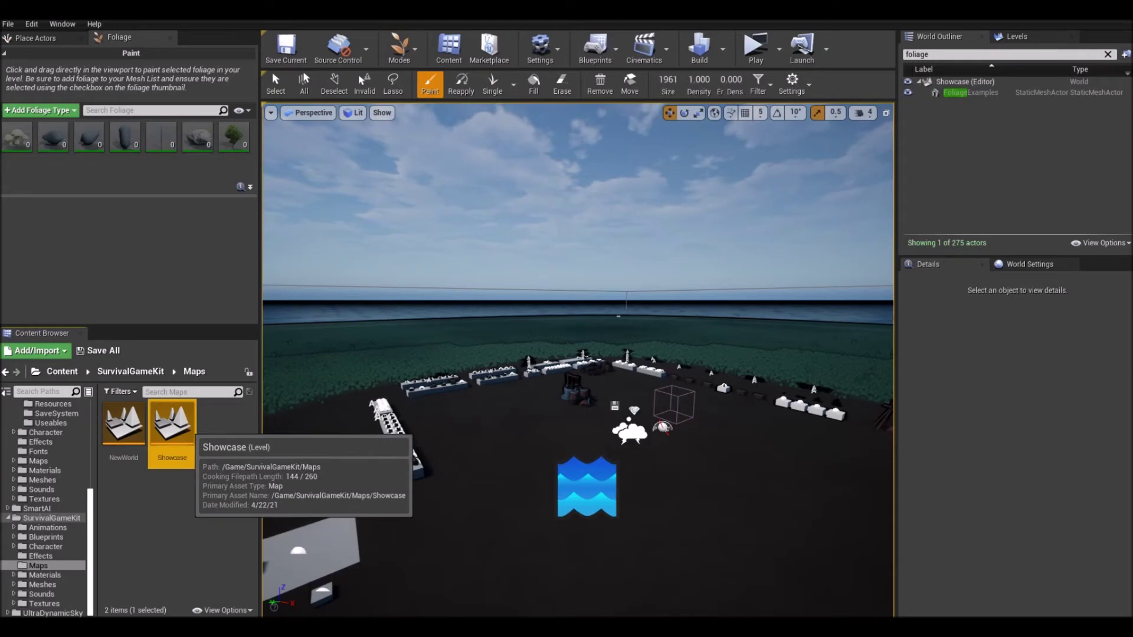
{"action": "left_click", "coordinate": [179, 433]}
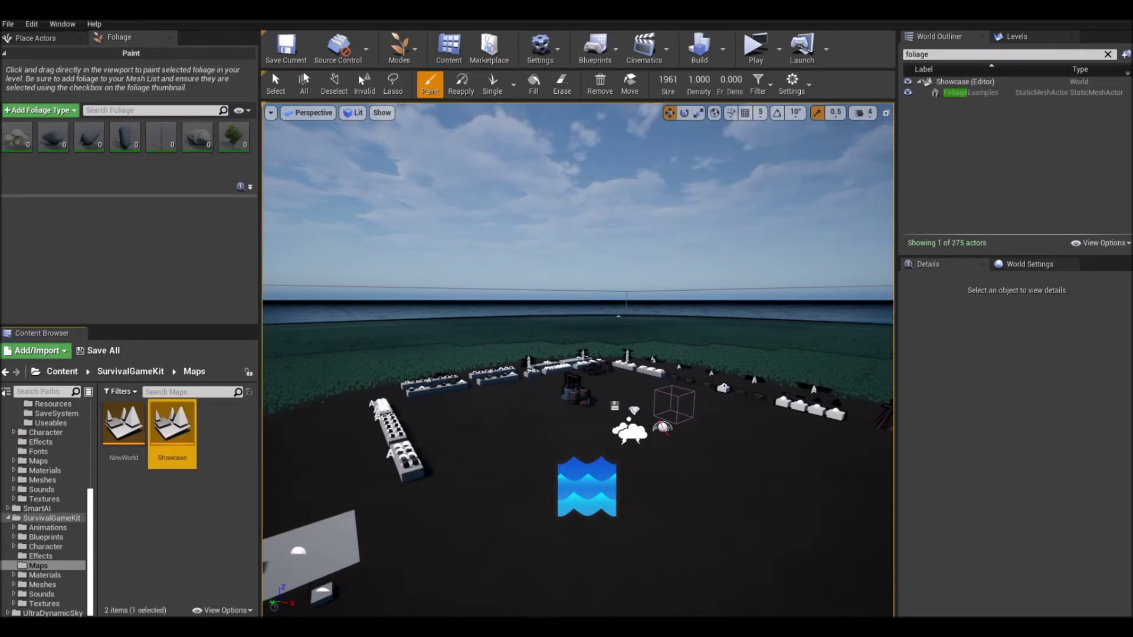
{"action": "right_click", "coordinate": [177, 428]}
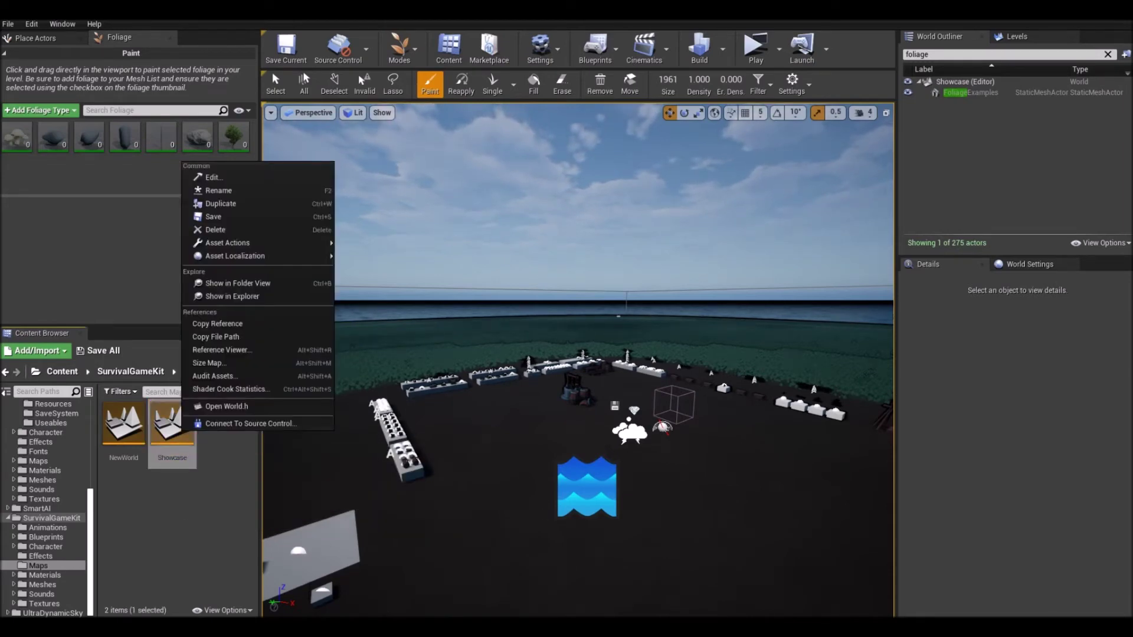
{"action": "left_click", "coordinate": [219, 472]}
{"action": "left_click", "coordinate": [184, 440]}
{"action": "right_click_drag", "start_coordinate": [413, 384], "coordinate": [372, 390]}
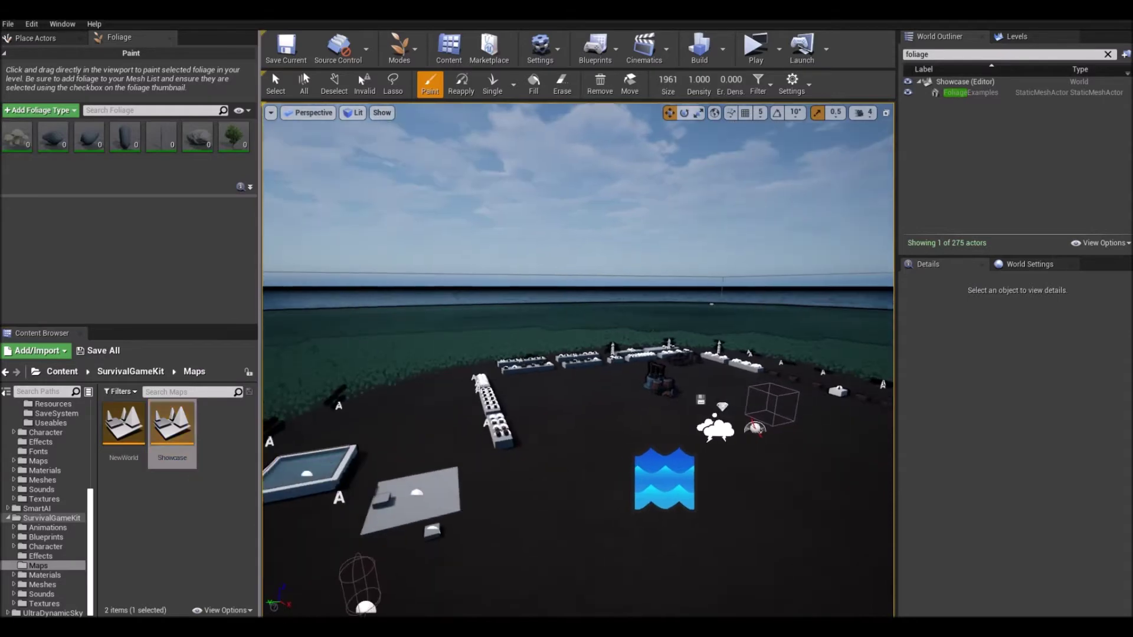
{"action": "left_click", "coordinate": [172, 422]}
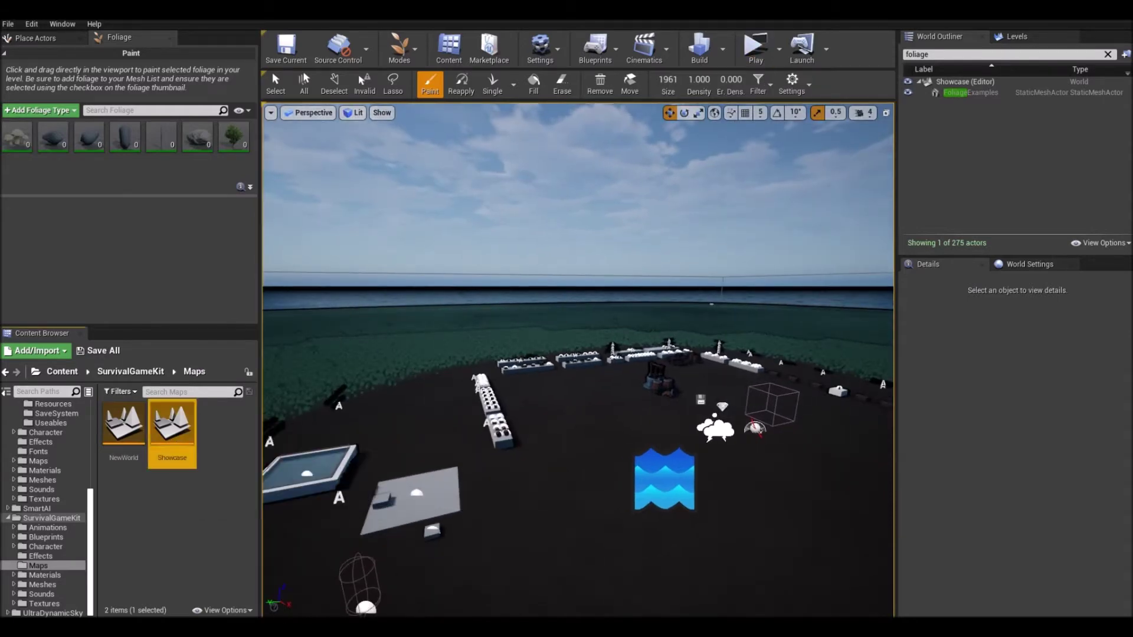
Step: Save the current level and duplicate the Showcase map as GHOSTFOLIAGE
{"action": "left_click", "coordinate": [286, 47]}
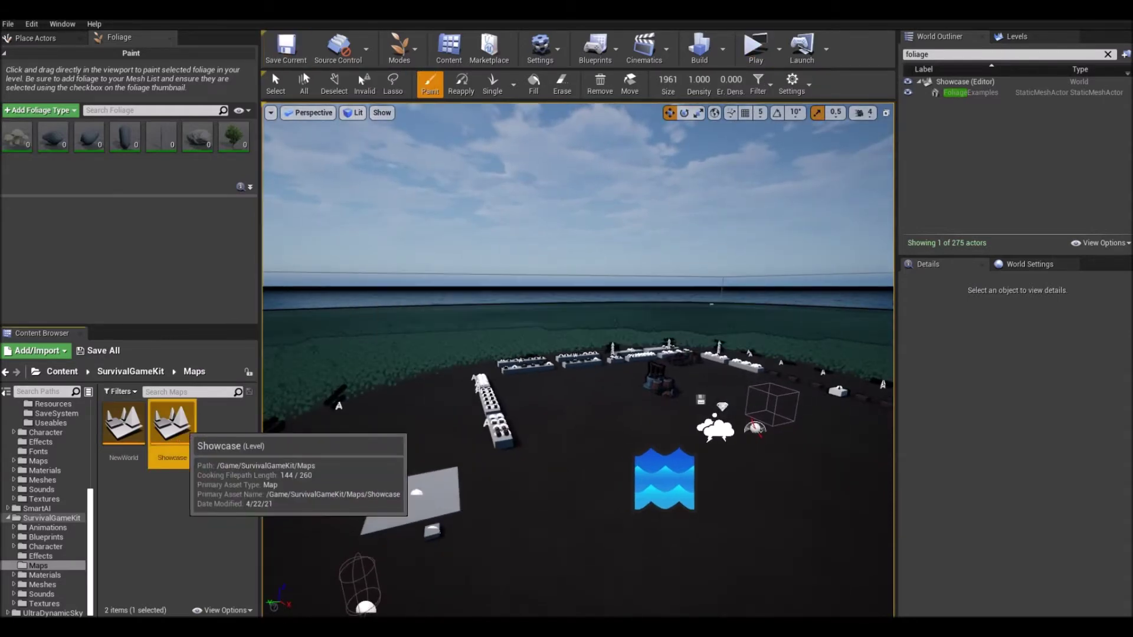
{"action": "right_click", "coordinate": [172, 422]}
{"action": "left_click", "coordinate": [221, 200]}
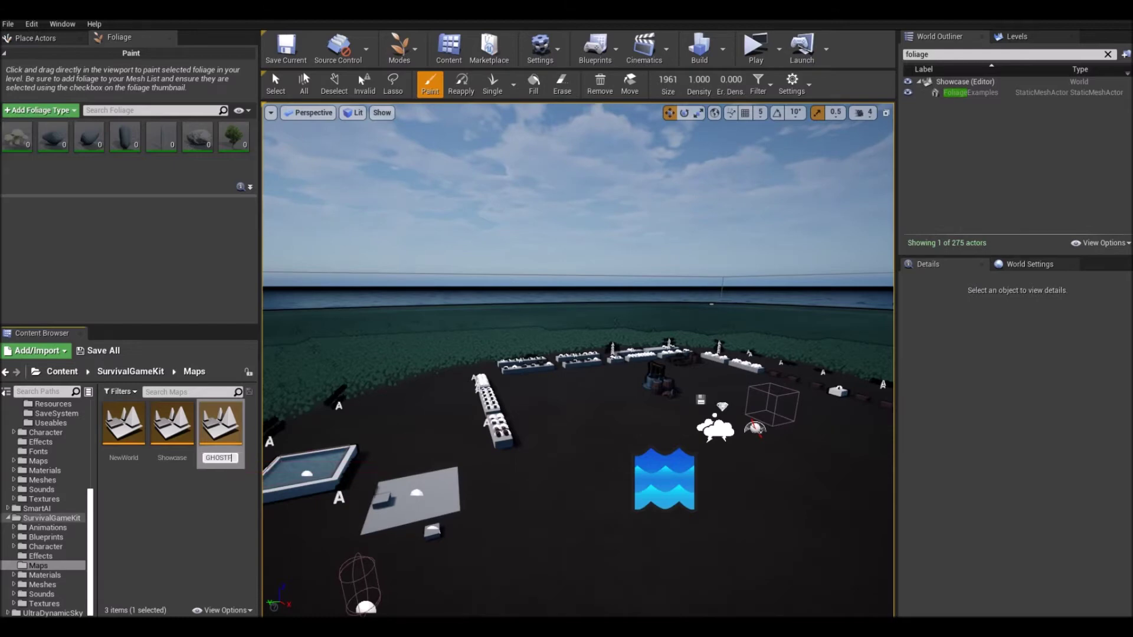
{"action": "type", "text": "GHOSTFOLIAGE"}
{"action": "key", "text": "Return"}
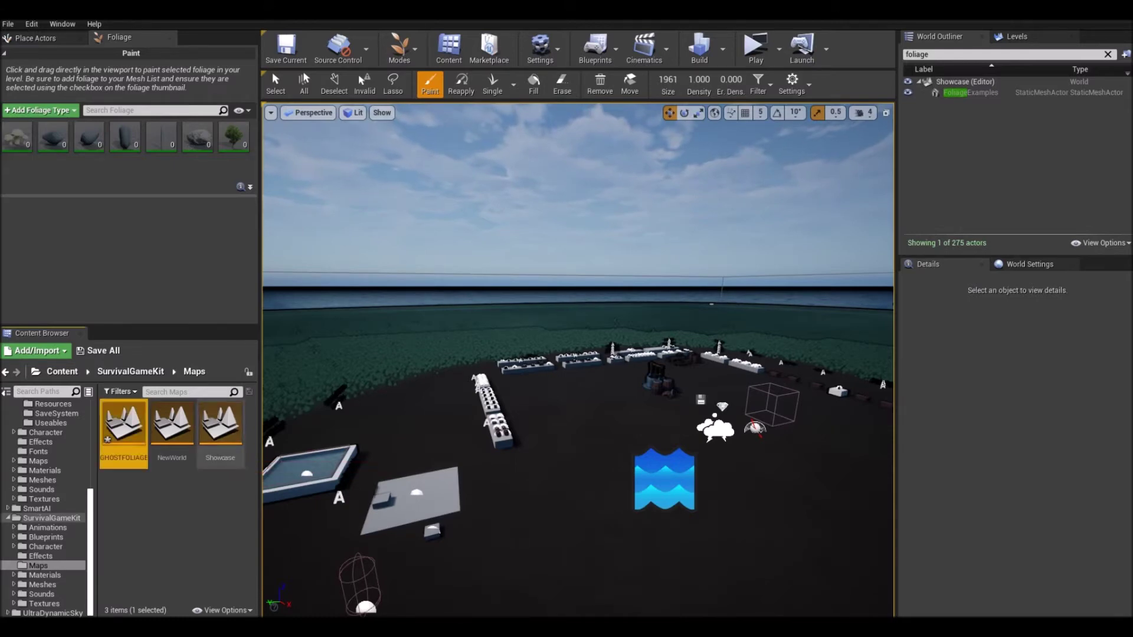
Step: Save the GHOSTFOLIAGE map and open it for editing
{"action": "right_click", "coordinate": [128, 429]}
{"action": "left_click", "coordinate": [173, 213]}
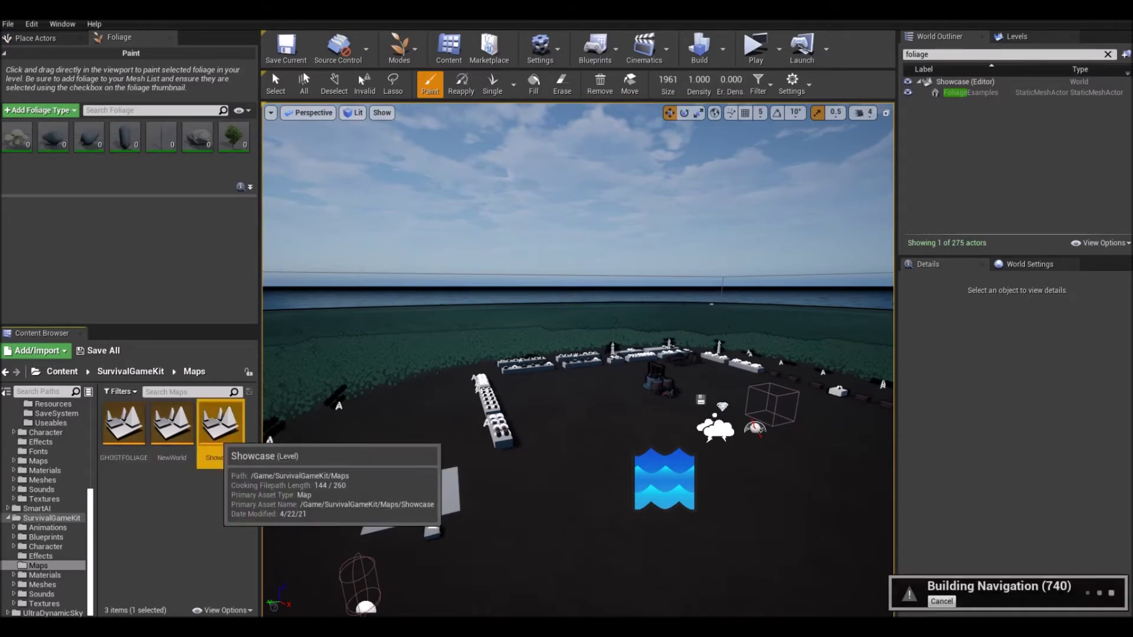
{"action": "double_click", "coordinate": [123, 422]}
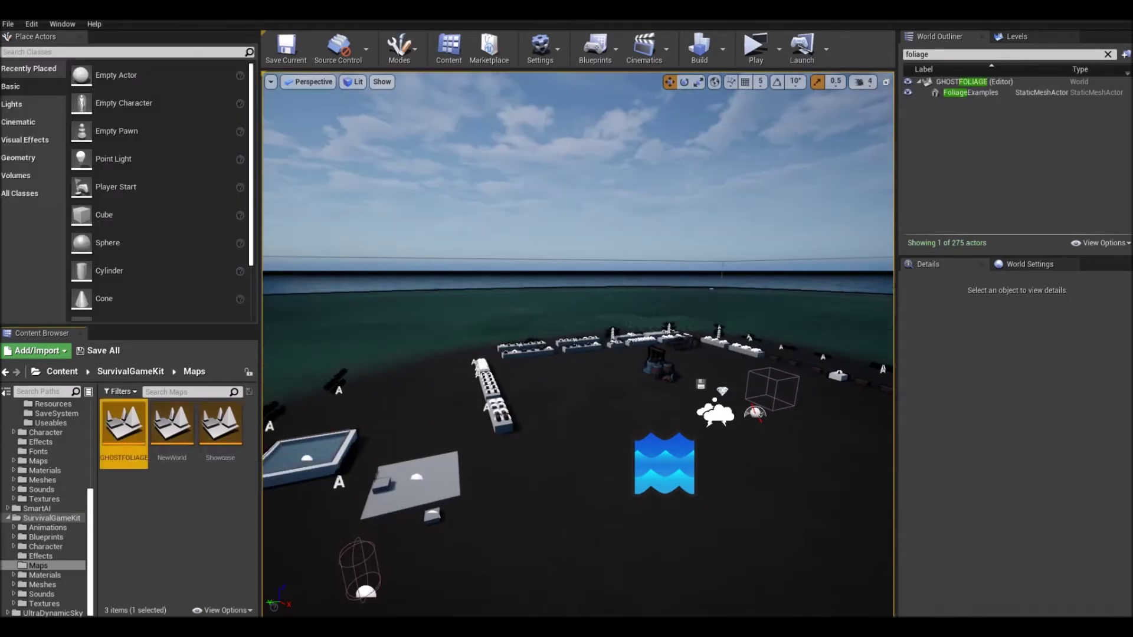
Step: Switch to foliage mode, enable only L_TreeFir_01 and paint fir trees on the grass beyond the dirt area
{"action": "key", "text": "s"}
{"action": "right_click_drag", "start_coordinate": [578, 345], "coordinate": [702, 352]}
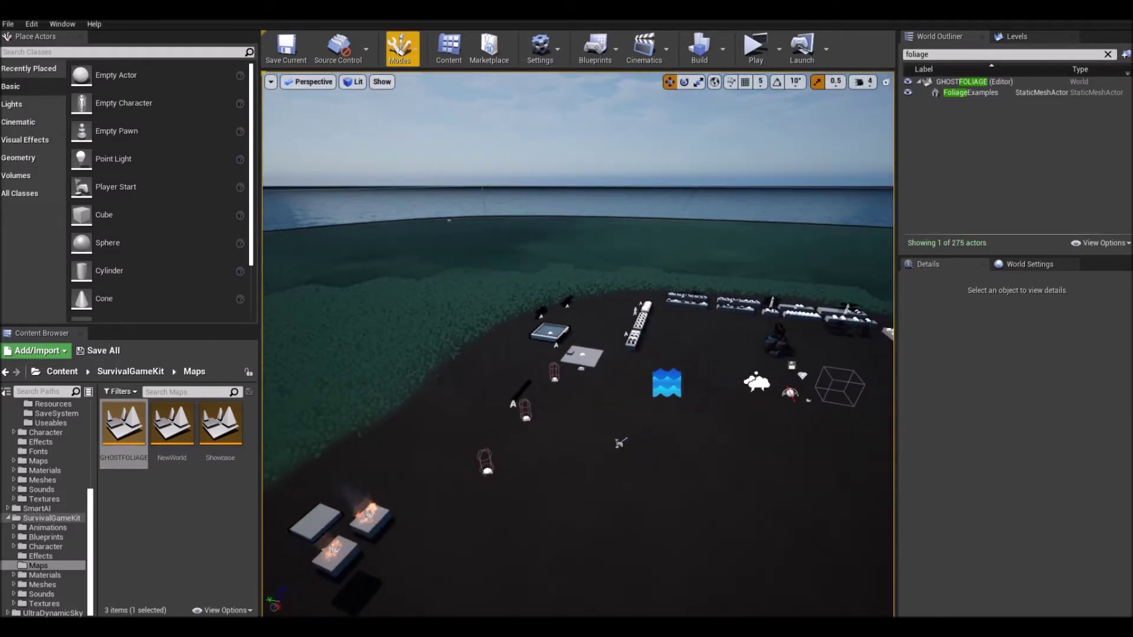
{"action": "left_click", "coordinate": [400, 52]}
{"action": "left_click", "coordinate": [422, 111]}
{"action": "right_click_drag", "start_coordinate": [567, 295], "coordinate": [826, 276]}
{"action": "left_click", "coordinate": [152, 128]}
{"action": "left_click", "coordinate": [752, 324]}
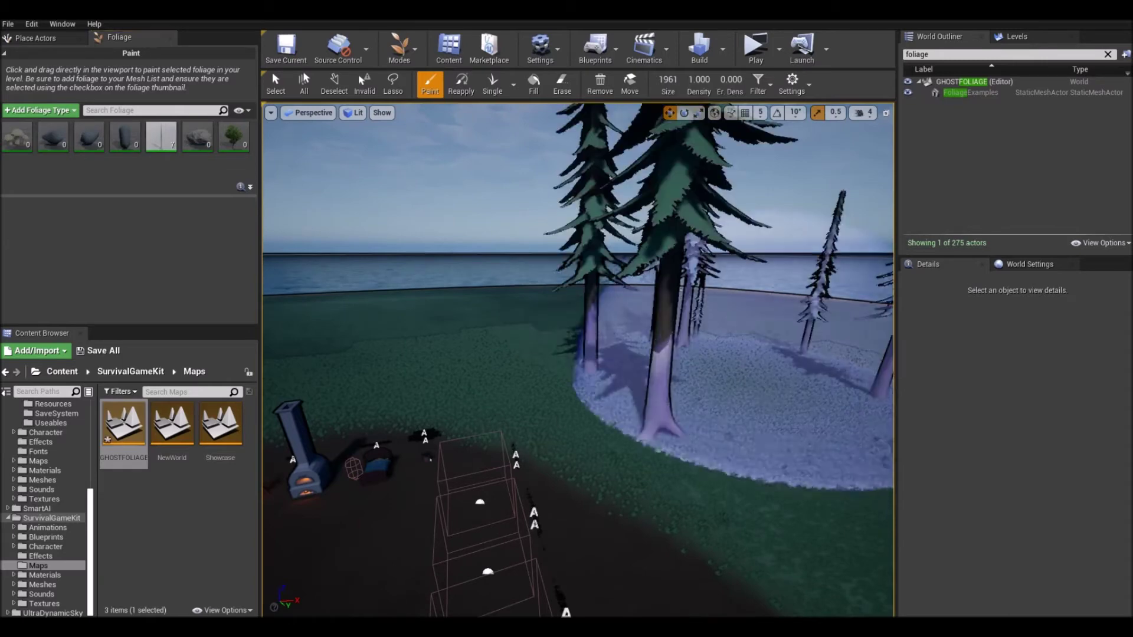
Step: Enable L_Rock_03 alongside L_TreeFir_01 and paint more trees and rocks across the grass
{"action": "mouse_move", "coordinate": [590, 295]}
{"action": "right_mouse_down"}
{"action": "mouse_move", "coordinate": [460, 291]}
{"action": "mouse_move", "coordinate": [646, 304]}
{"action": "right_mouse_up"}
{"action": "left_click", "coordinate": [124, 137]}
{"action": "mouse_move", "coordinate": [505, 304]}
{"action": "left_mouse_down"}
{"action": "mouse_move", "coordinate": [717, 323]}
{"action": "mouse_move", "coordinate": [586, 333]}
{"action": "left_mouse_up"}
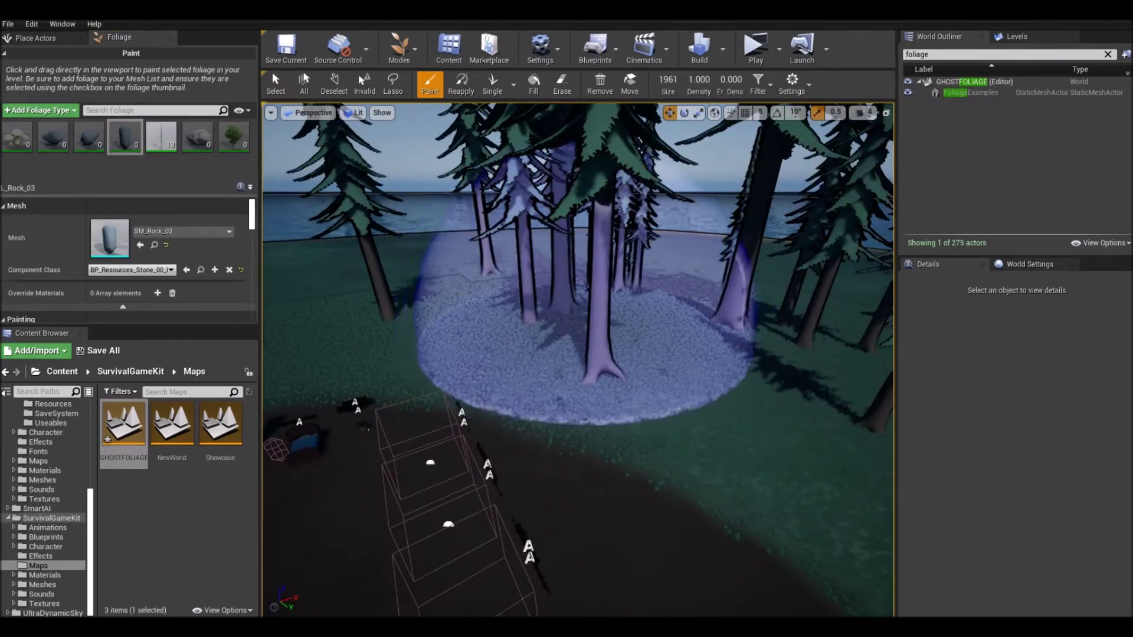
{"action": "left_click", "coordinate": [116, 128]}
{"action": "mouse_move", "coordinate": [413, 242]}
{"action": "left_mouse_down"}
{"action": "mouse_move", "coordinate": [581, 259]}
{"action": "mouse_move", "coordinate": [720, 301]}
{"action": "mouse_move", "coordinate": [702, 322]}
{"action": "left_mouse_up"}
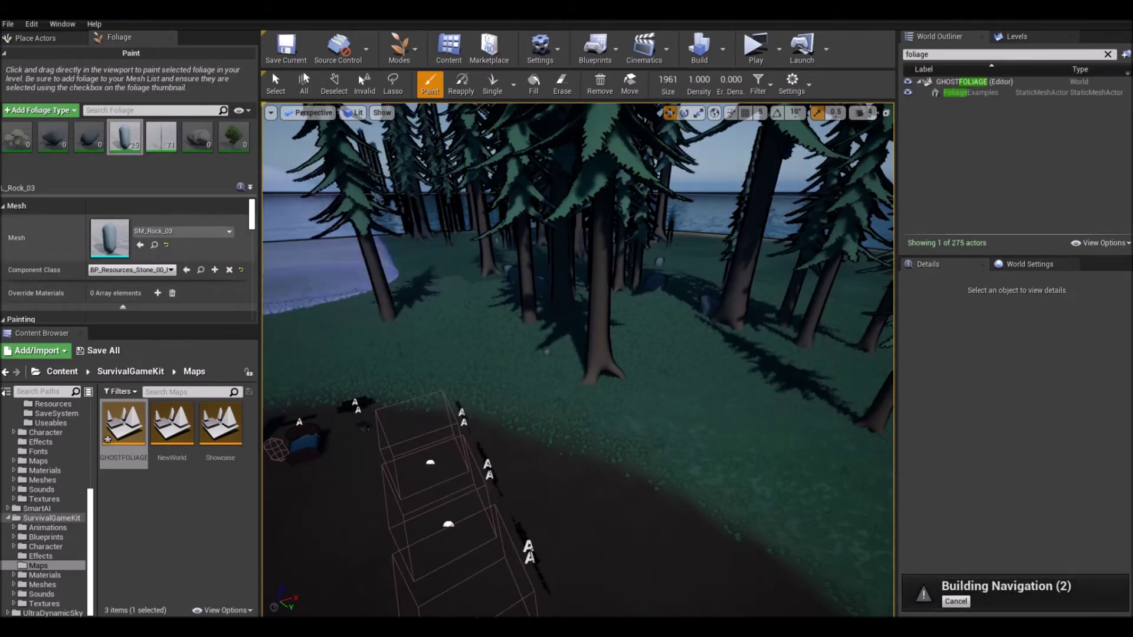
{"action": "left_click", "coordinate": [163, 142]}
Step: Save the GHOSTFOLIAGE level and play-test it by walking toward the painted trees
{"action": "left_click", "coordinate": [286, 50]}
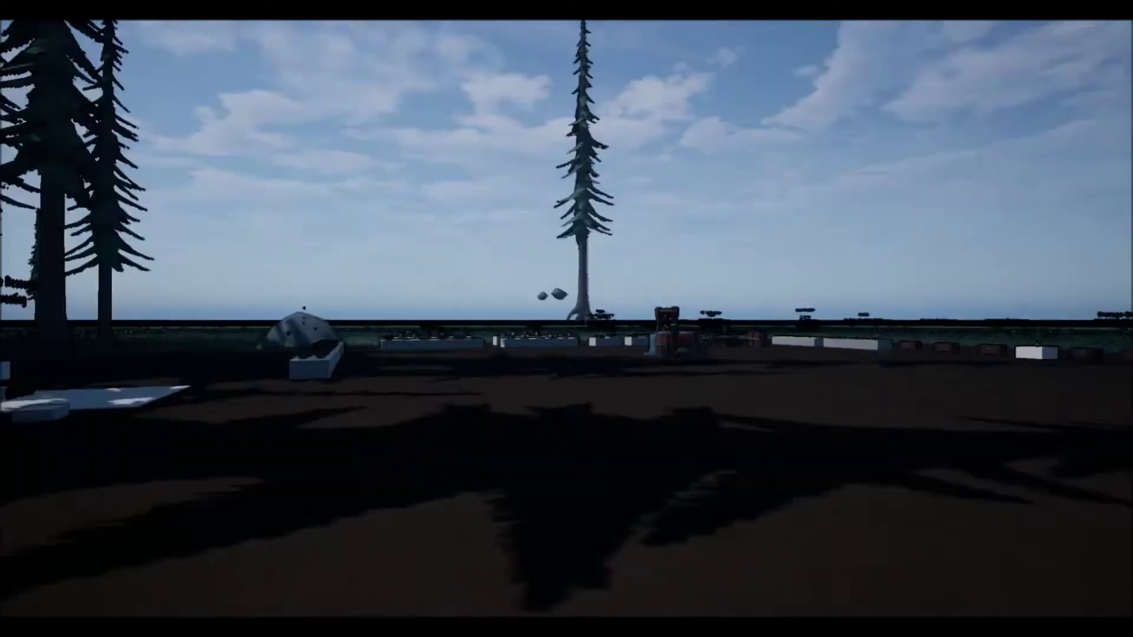
{"action": "key", "text": "w"}
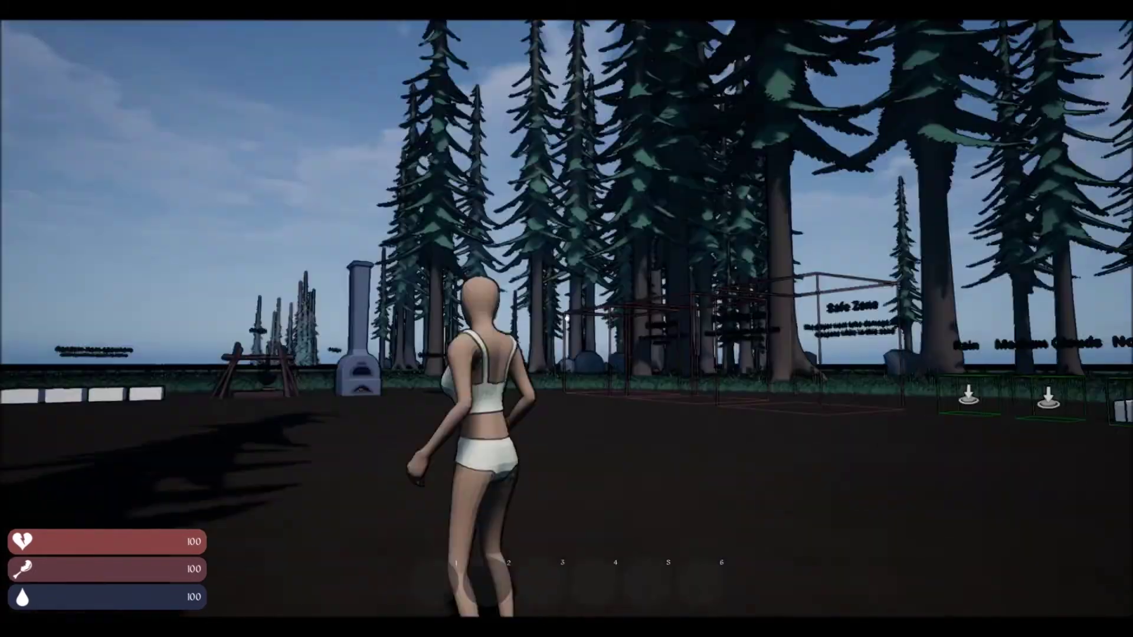
{"action": "key", "text": "w"}
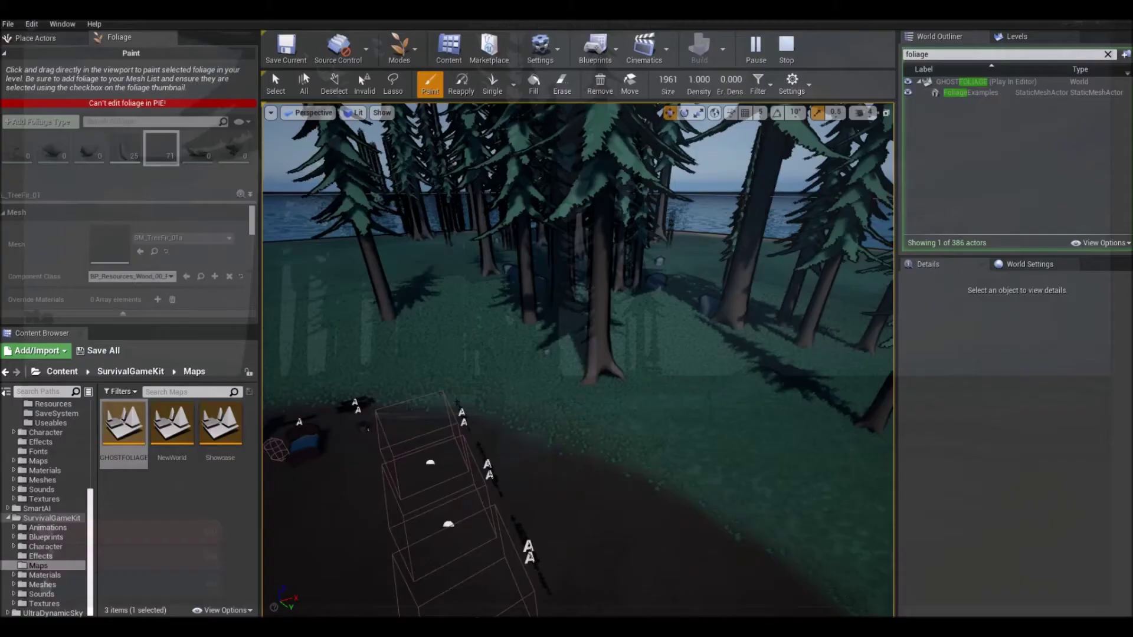
{"action": "key", "text": "Escape"}
Step: Reopen the Showcase level and switch to foliage mode to inspect its terrain
{"action": "double_click", "coordinate": [220, 425]}
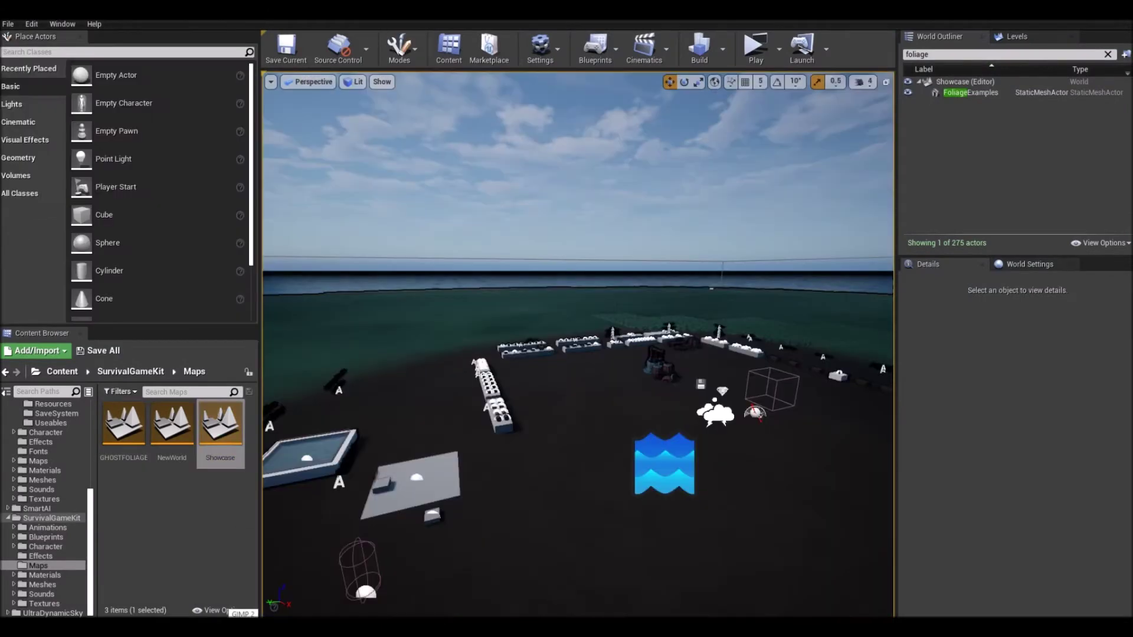
{"action": "right_click_drag", "start_coordinate": [578, 360], "coordinate": [613, 367]}
{"action": "left_click", "coordinate": [399, 48]}
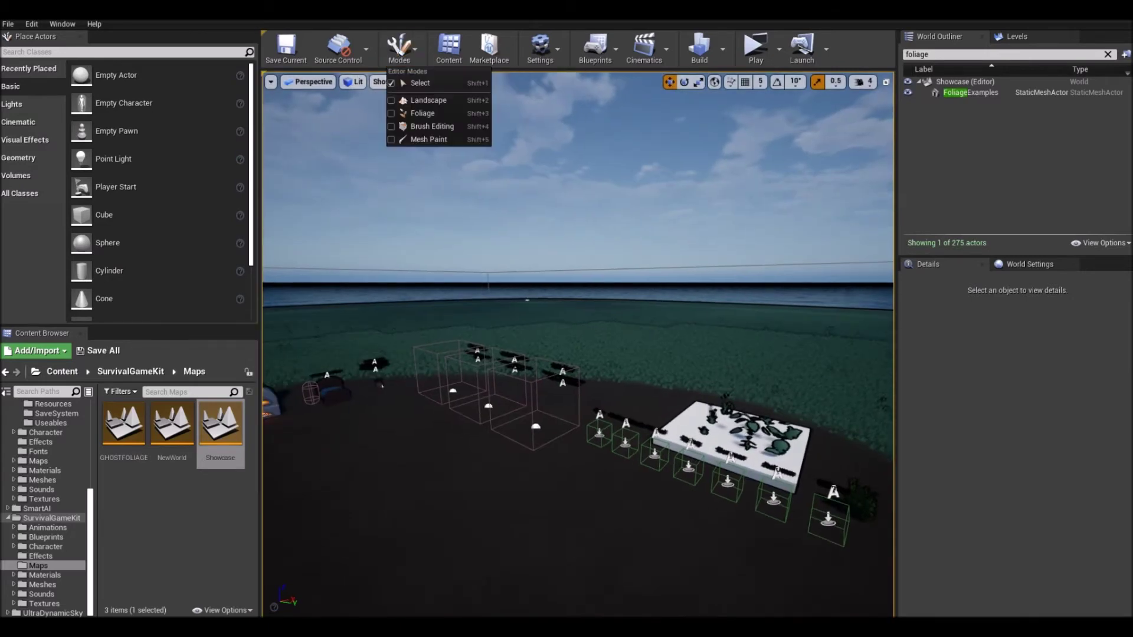
{"action": "left_click", "coordinate": [423, 113]}
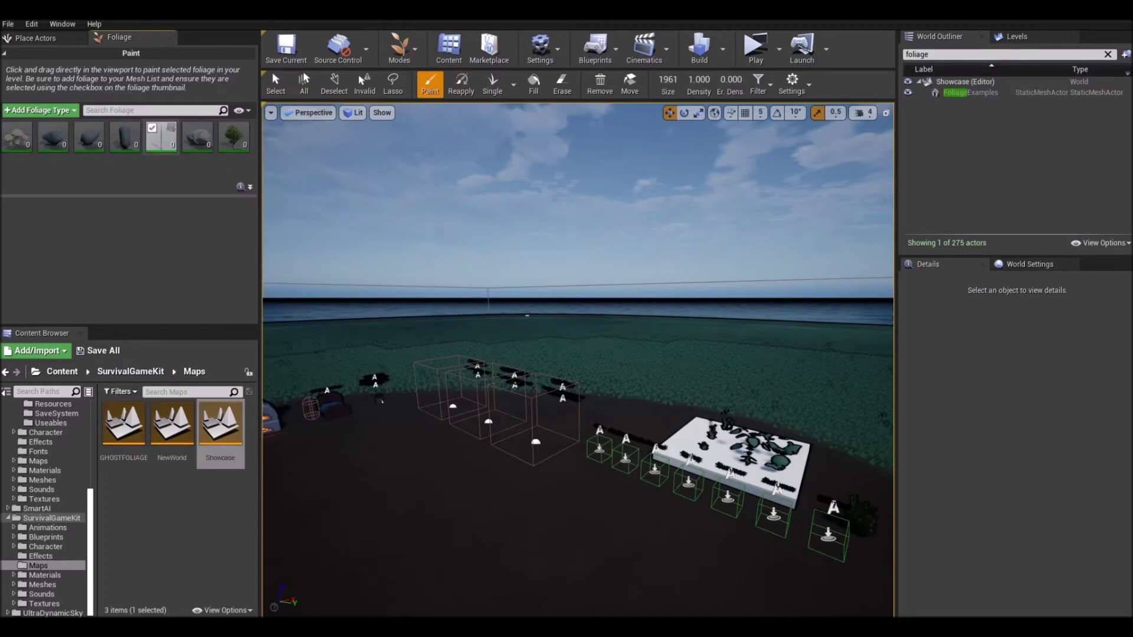
{"action": "right_click_drag", "start_coordinate": [579, 360], "coordinate": [274, 353]}
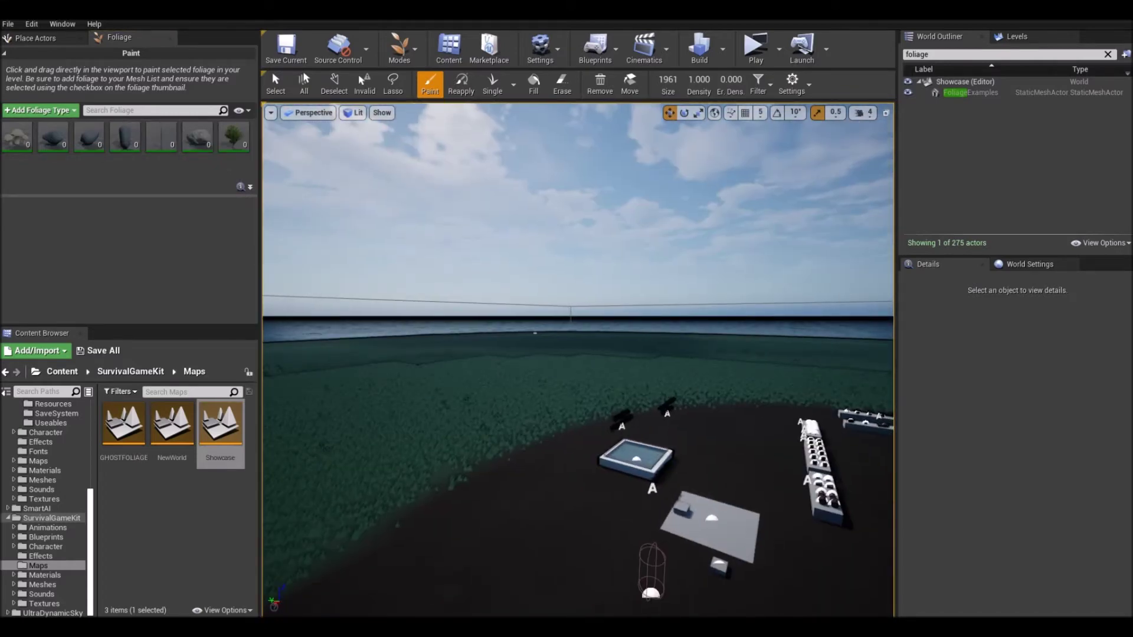
Step: Save all assets in the project's root Content folder
{"action": "scroll", "coordinate": [44, 531], "scroll_direction": "up", "scroll_amount": 8}
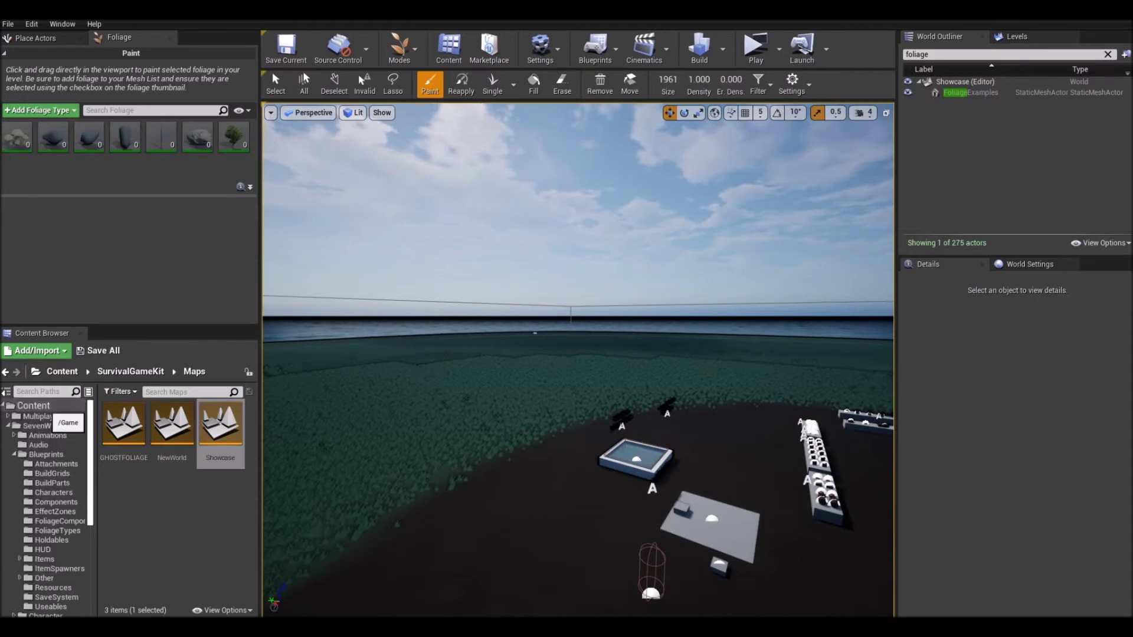
{"action": "right_click", "coordinate": [42, 406]}
{"action": "left_click", "coordinate": [71, 295]}
{"action": "right_click", "coordinate": [42, 403]}
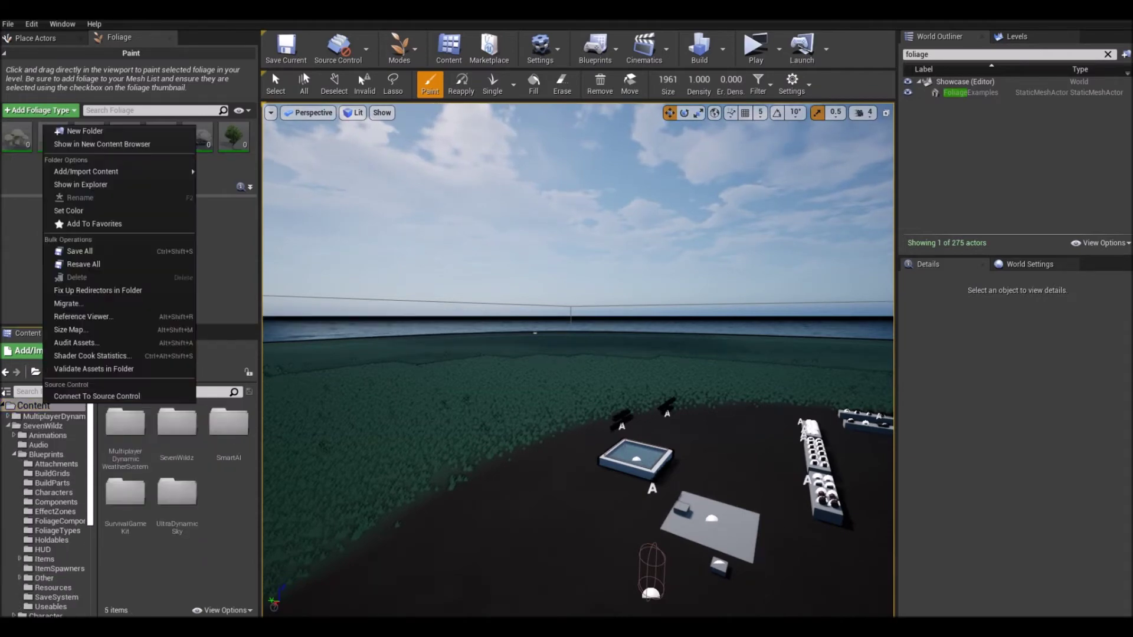
{"action": "left_click", "coordinate": [70, 251]}
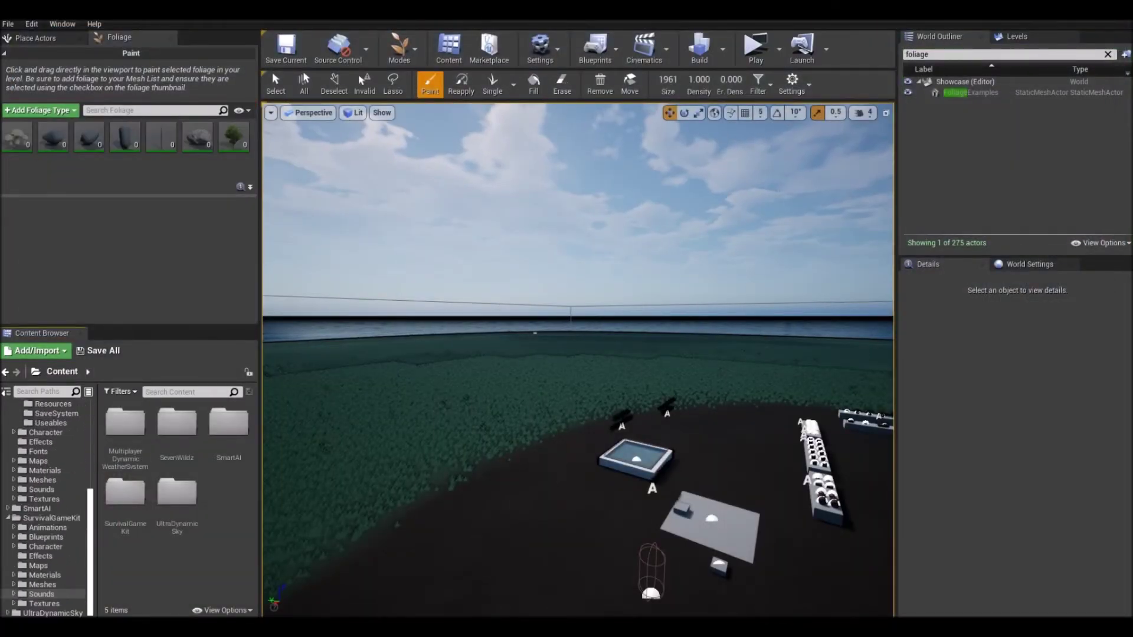
Step: Open the GHOSTFOLIAGE level from the SurvivalGameKit Maps folder and switch to foliage mode
{"action": "left_click", "coordinate": [39, 566]}
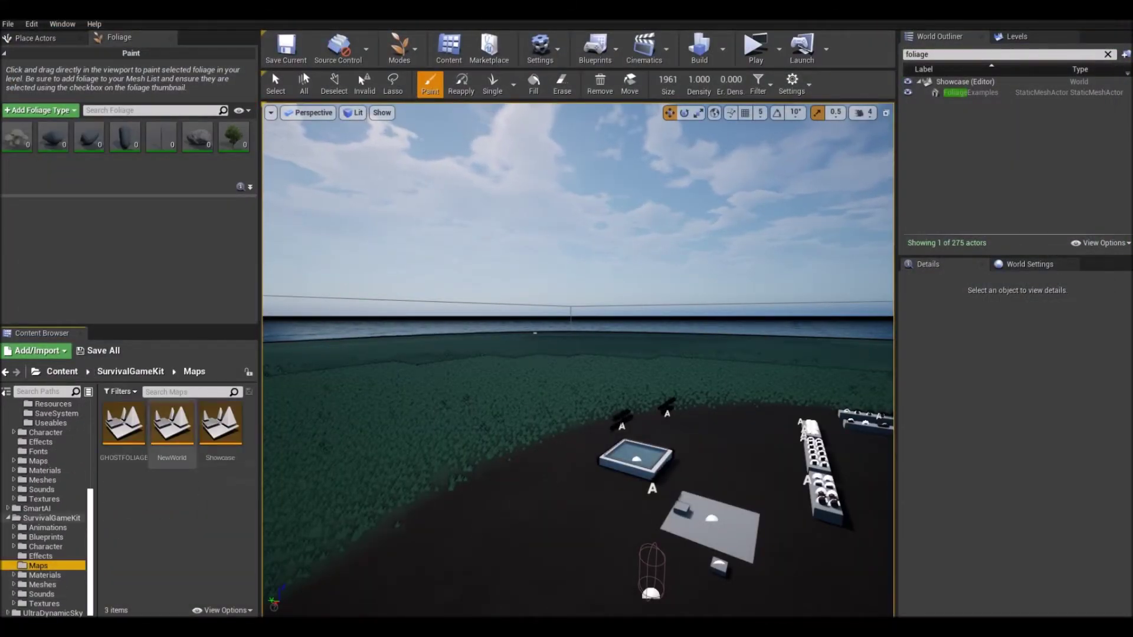
{"action": "double_click", "coordinate": [124, 425]}
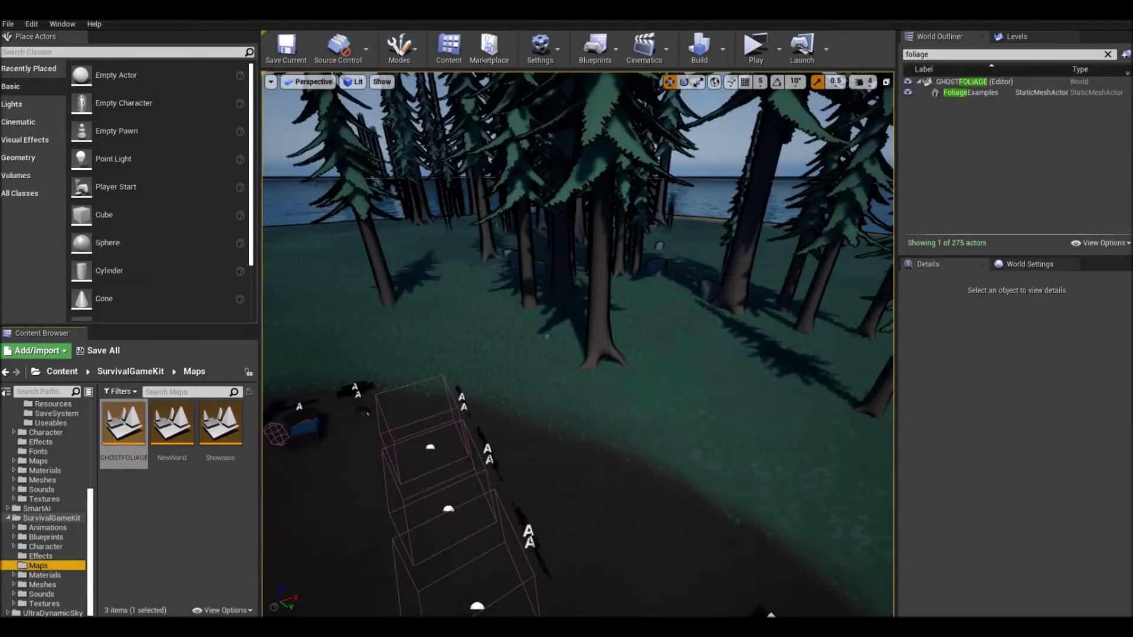
{"action": "left_click", "coordinate": [399, 48]}
{"action": "left_click", "coordinate": [423, 113]}
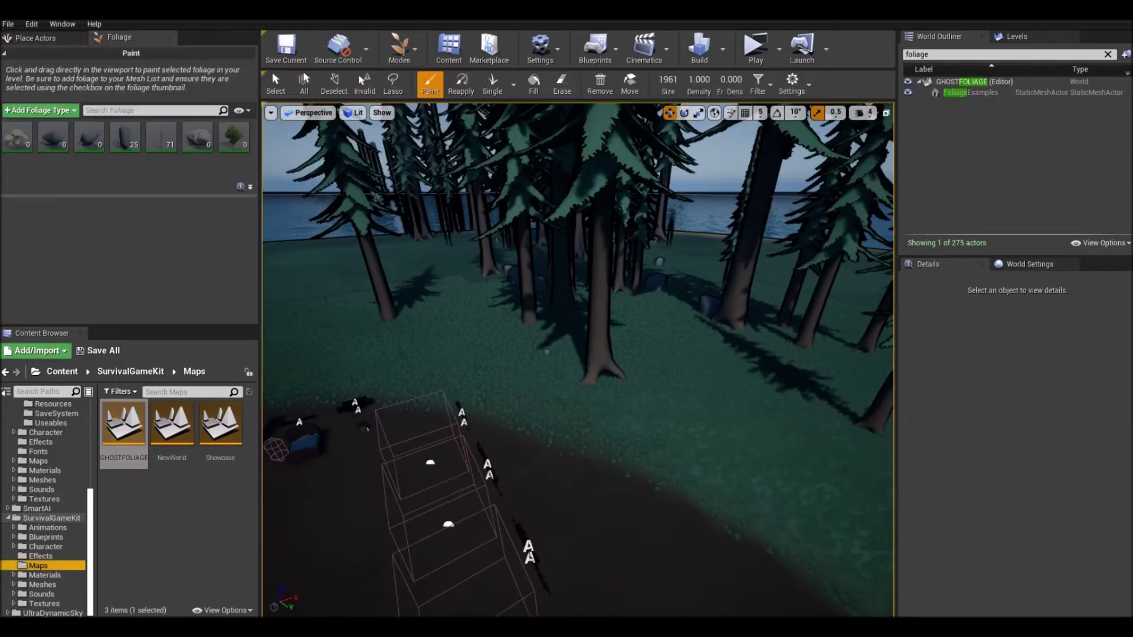
Step: Erase the painted fir trees and rocks from the grass beyond the dirt area
{"action": "mouse_move", "coordinate": [531, 284]}
{"action": "right_mouse_down"}
{"action": "mouse_move", "coordinate": [451, 324]}
{"action": "mouse_move", "coordinate": [478, 354]}
{"action": "mouse_move", "coordinate": [525, 324]}
{"action": "mouse_move", "coordinate": [510, 280]}
{"action": "right_mouse_up"}
{"action": "key", "text": "s"}
{"action": "left_click", "coordinate": [562, 82]}
{"action": "mouse_move", "coordinate": [590, 330]}
{"action": "left_mouse_down"}
{"action": "mouse_move", "coordinate": [566, 405]}
{"action": "mouse_move", "coordinate": [638, 303]}
{"action": "mouse_move", "coordinate": [708, 316]}
{"action": "mouse_move", "coordinate": [721, 258]}
{"action": "mouse_move", "coordinate": [847, 384]}
{"action": "mouse_move", "coordinate": [841, 396]}
{"action": "left_mouse_up"}
{"action": "right_click_drag", "start_coordinate": [714, 374], "coordinate": [653, 366]}
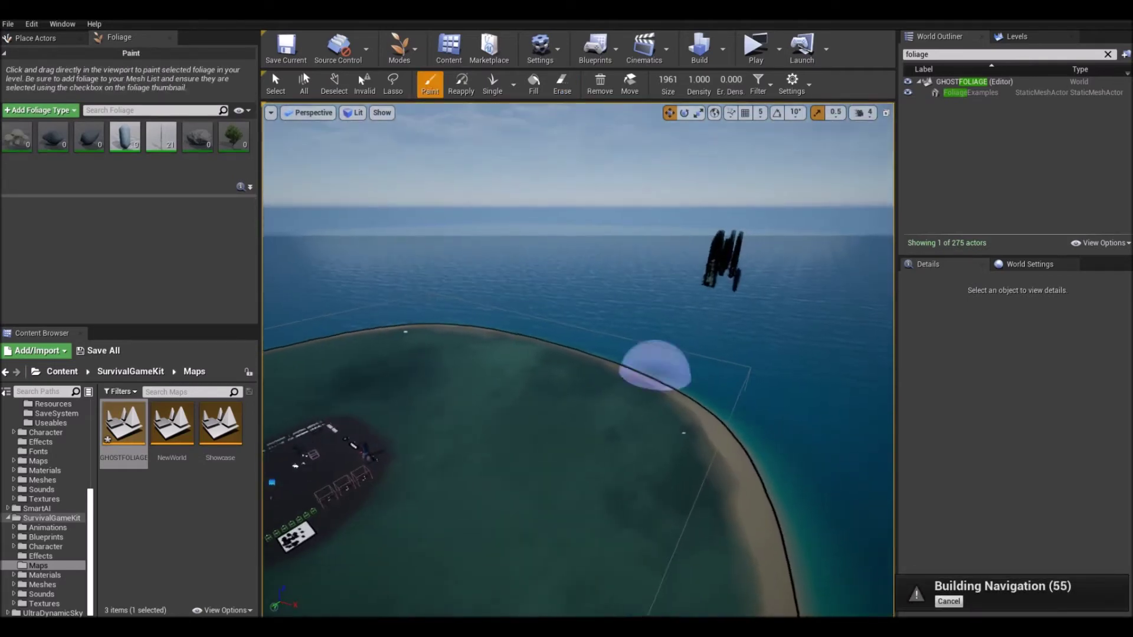
Step: Select the L_Rock_03 and L_TreeFir_01 foliage types together and erase their remaining instances in the water off the island
{"action": "left_click", "coordinate": [125, 135]}
{"action": "right_click", "coordinate": [129, 144]}
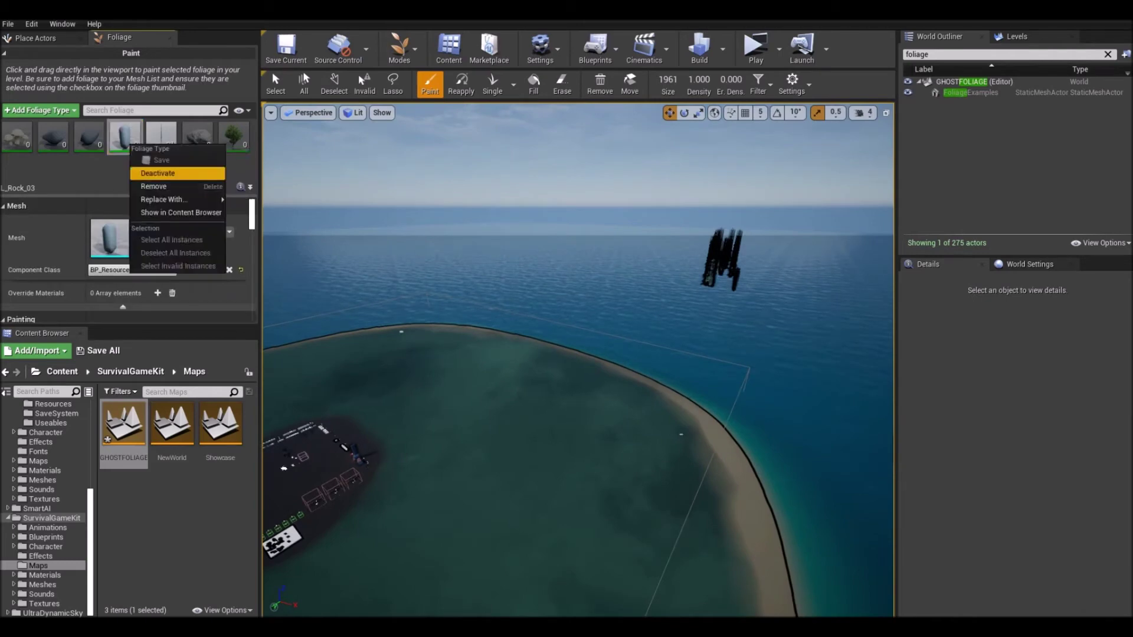
{"action": "left_click", "coordinate": [157, 186]}
{"action": "key", "text": "w"}
{"action": "right_click_drag", "start_coordinate": [578, 360], "coordinate": [682, 386]}
{"action": "left_click", "coordinate": [164, 139], "text": "ctrl"}
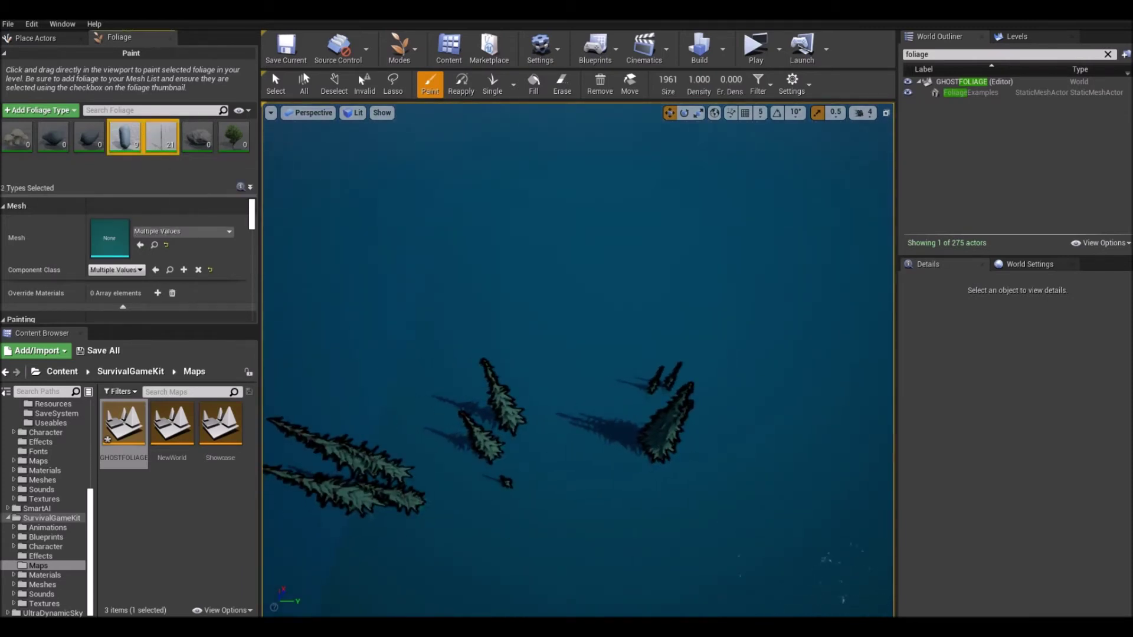
{"action": "right_click_drag", "start_coordinate": [472, 354], "coordinate": [369, 351]}
{"action": "left_click", "coordinate": [472, 354], "text": "shift"}
{"action": "left_click_drag", "start_coordinate": [620, 437], "coordinate": [743, 472], "text": "shift"}
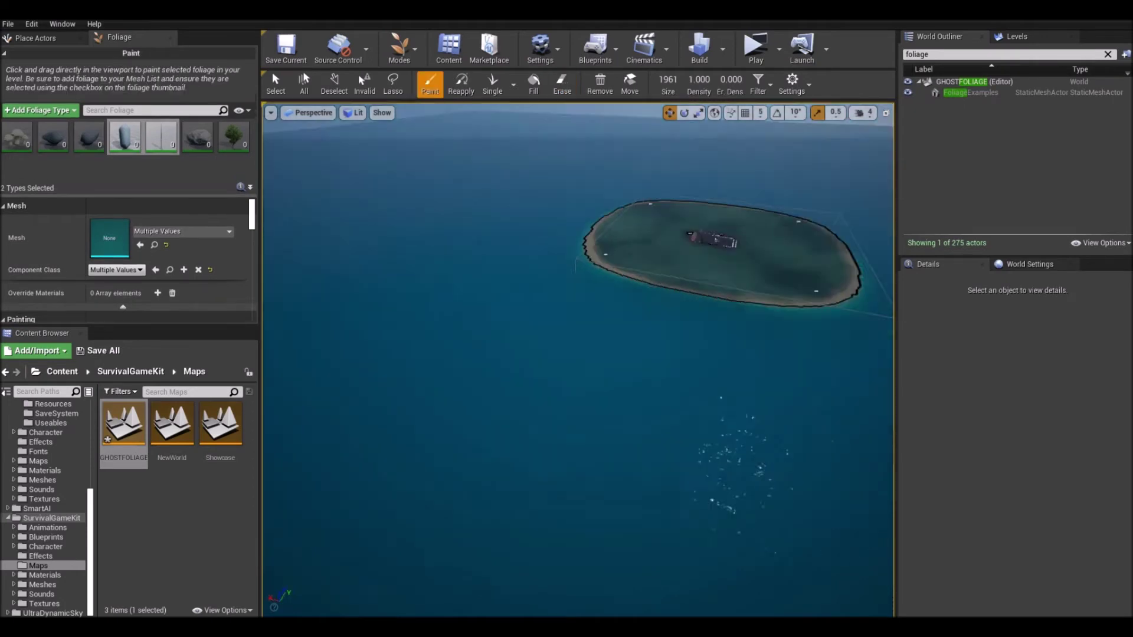
{"action": "mouse_move", "coordinate": [578, 360]}
{"action": "right_mouse_down"}
{"action": "mouse_move", "coordinate": [567, 357]}
{"action": "mouse_move", "coordinate": [590, 352]}
{"action": "right_mouse_up"}
{"action": "key", "text": "w"}
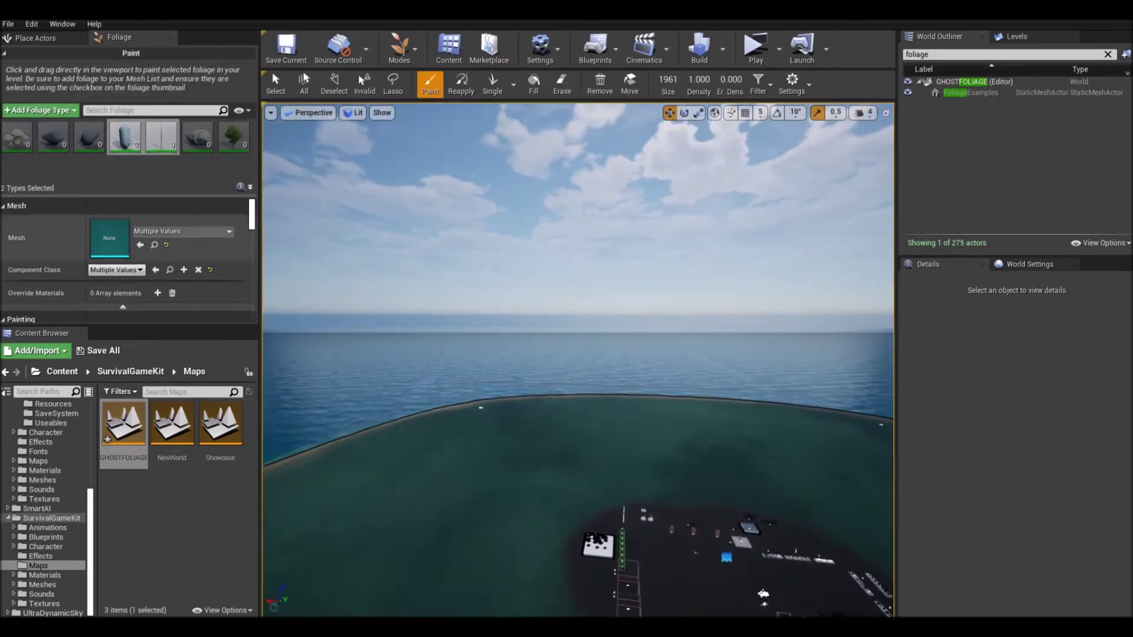
Step: Select only the L_Rock_03 foliage type and play-test the GHOSTFOLIAGE level to check for leftover trees and rocks
{"action": "left_click", "coordinate": [121, 132]}
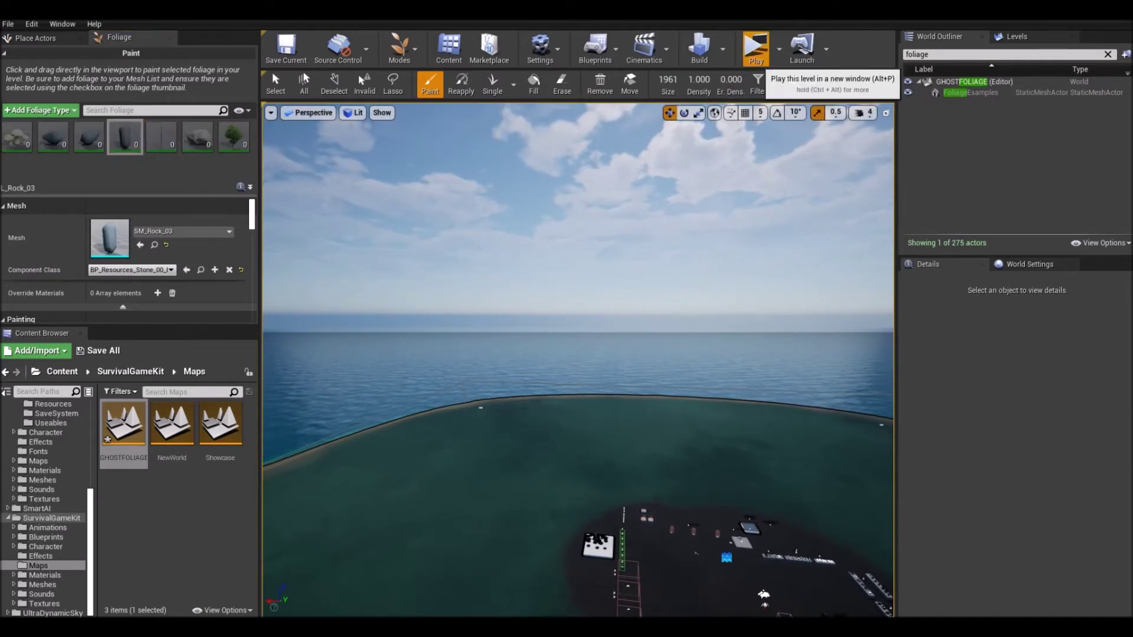
{"action": "left_click", "coordinate": [756, 51]}
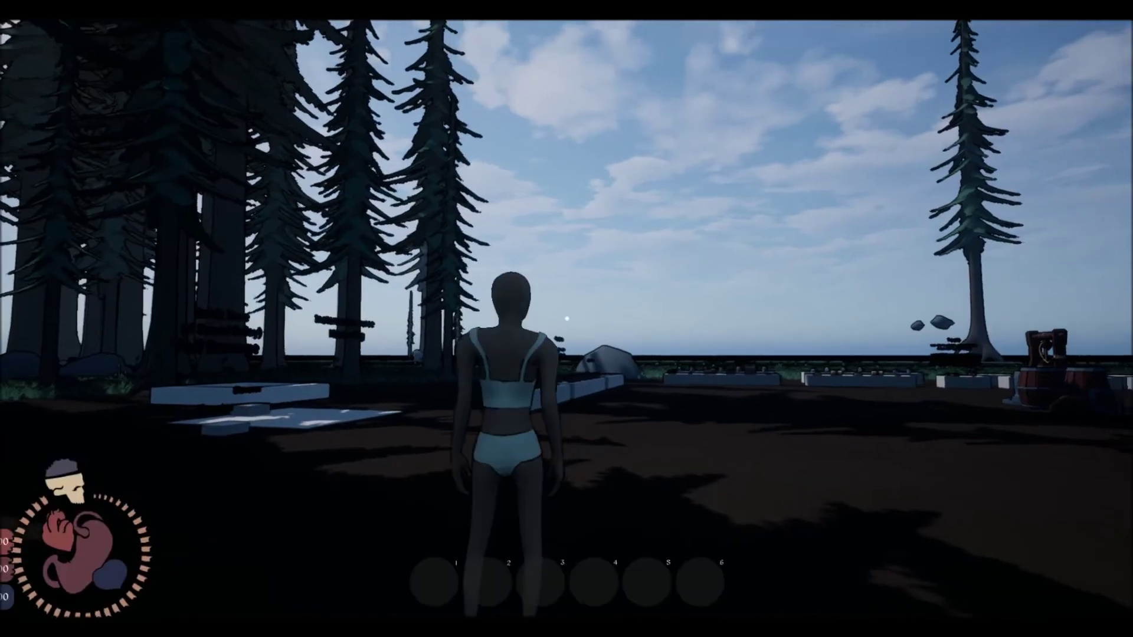
{"action": "key", "text": "Escape"}
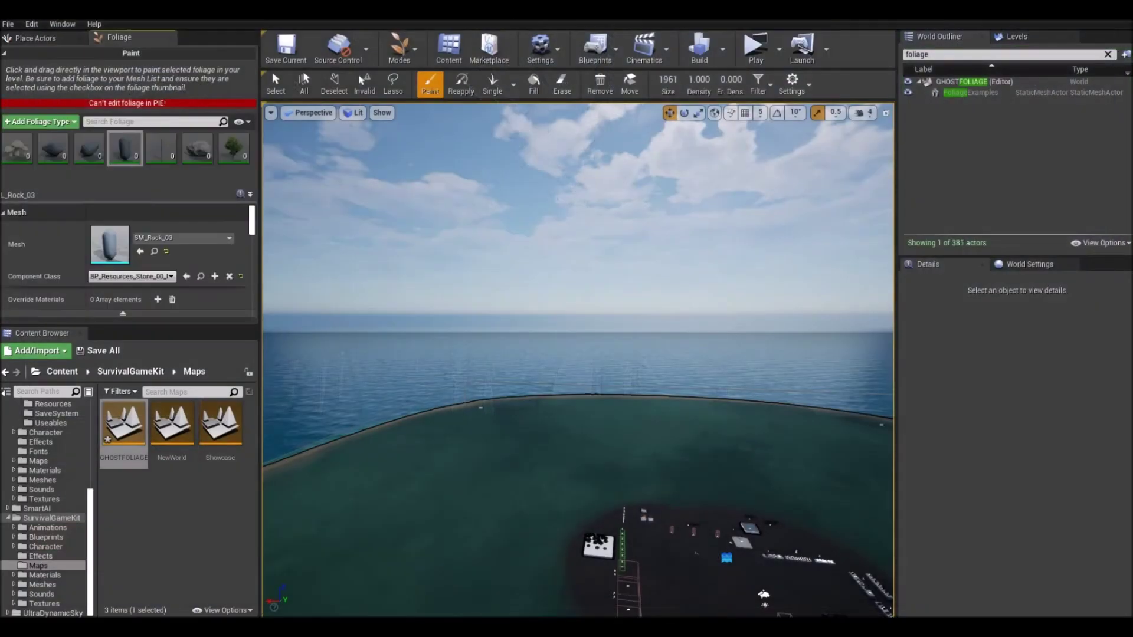
Step: Save the GHOSTFOLIAGE map asset and open the Showcase level
{"action": "key", "text": "s"}
{"action": "right_click_drag", "start_coordinate": [578, 360], "coordinate": [596, 419]}
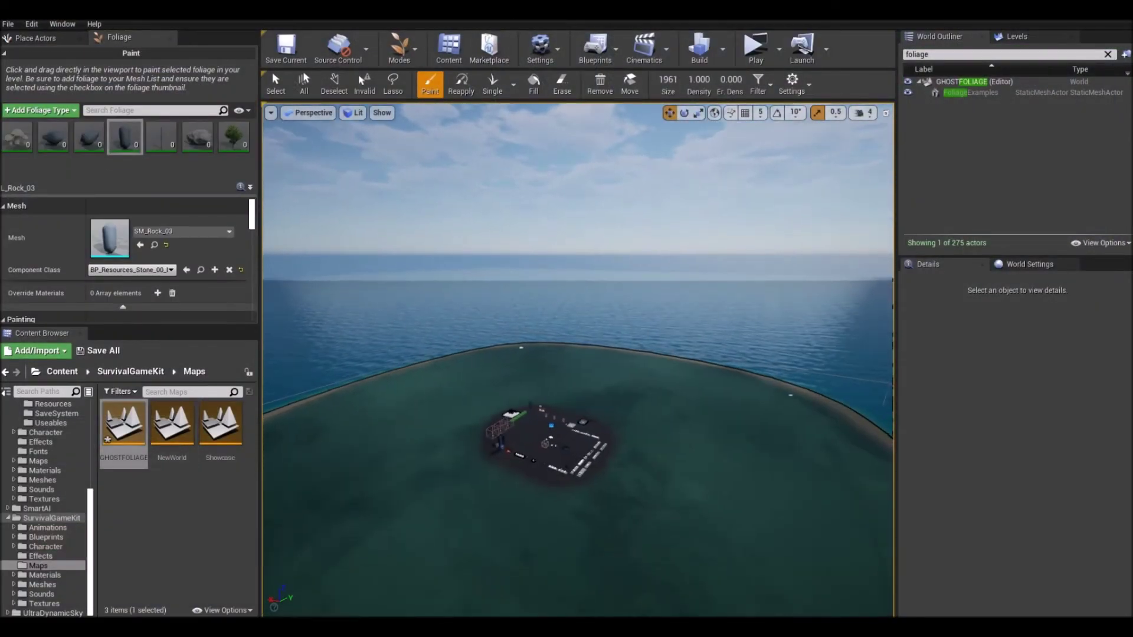
{"action": "right_click", "coordinate": [124, 425]}
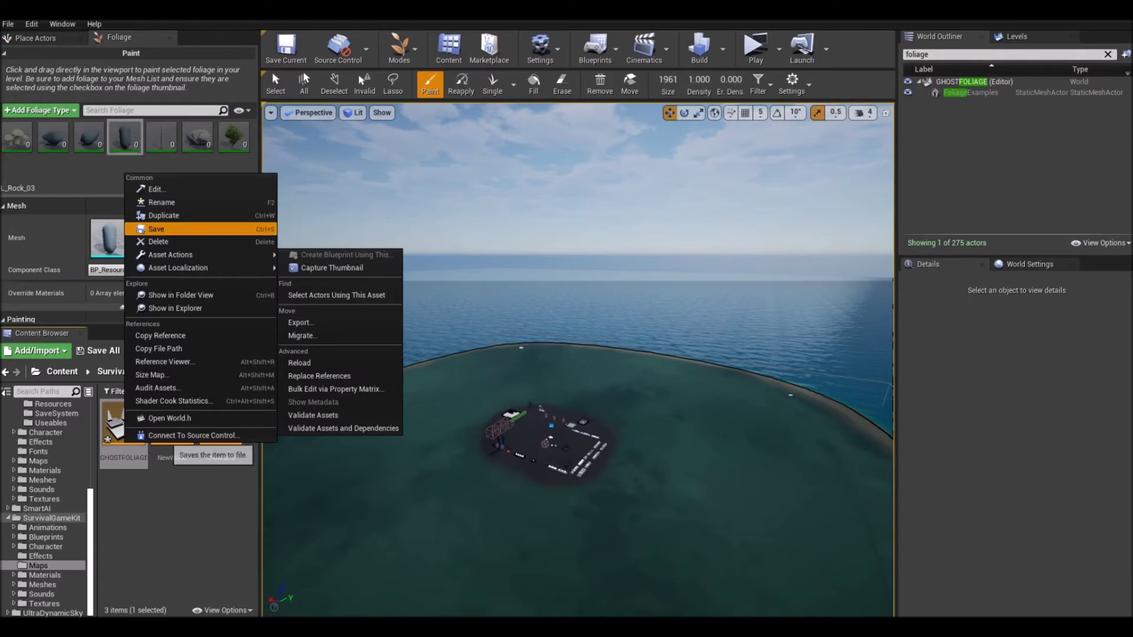
{"action": "left_click", "coordinate": [177, 224]}
{"action": "left_click", "coordinate": [220, 425]}
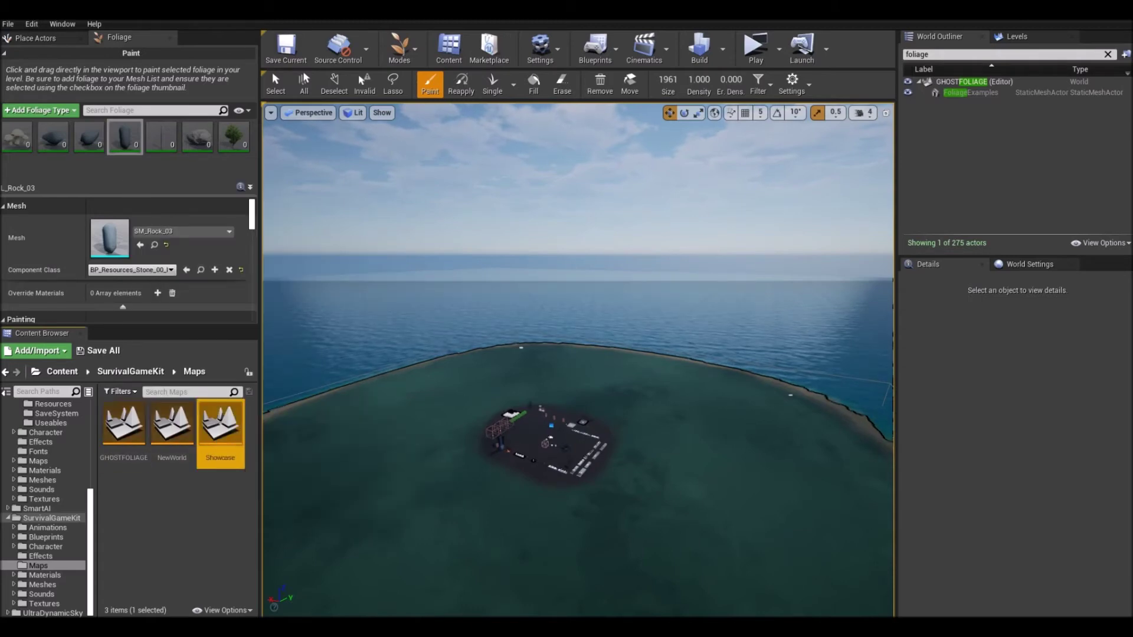
{"action": "double_click", "coordinate": [219, 434]}
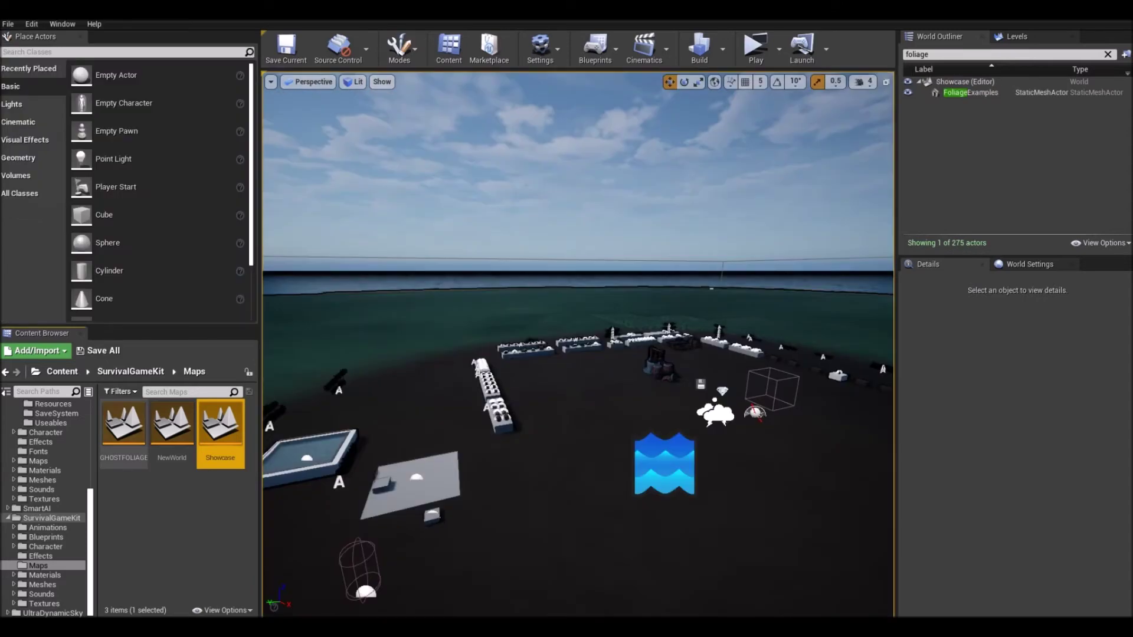
Step: Force delete the GHOSTFOLIAGE map from the Maps folder
{"action": "double_click", "coordinate": [125, 429]}
{"action": "right_click", "coordinate": [124, 425]}
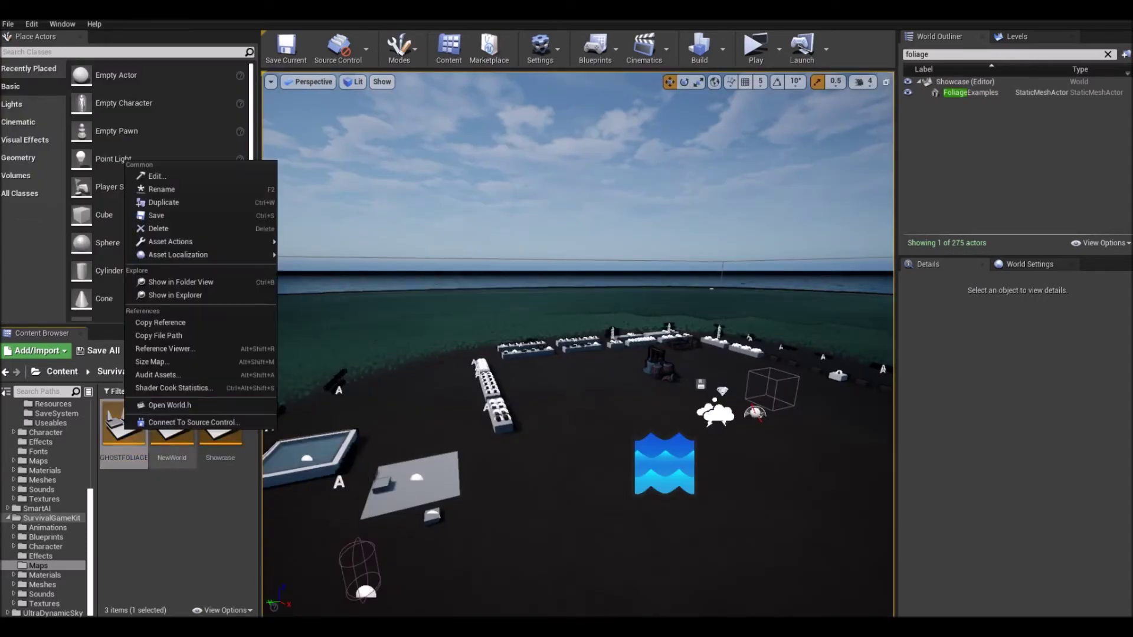
{"action": "left_click", "coordinate": [170, 241]}
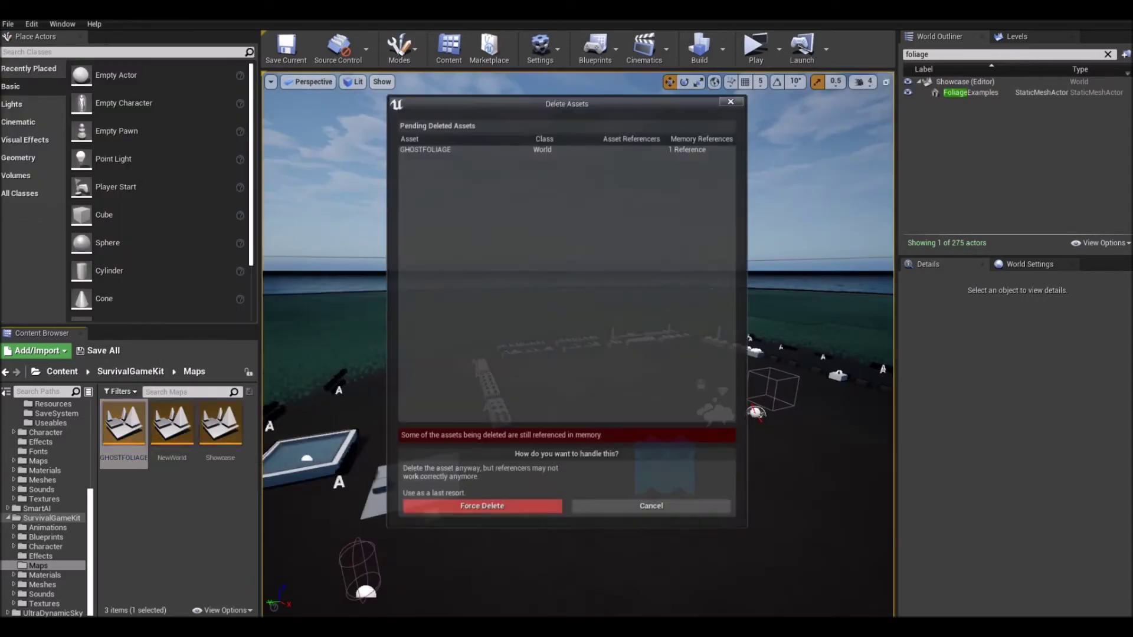
{"action": "left_click", "coordinate": [483, 508]}
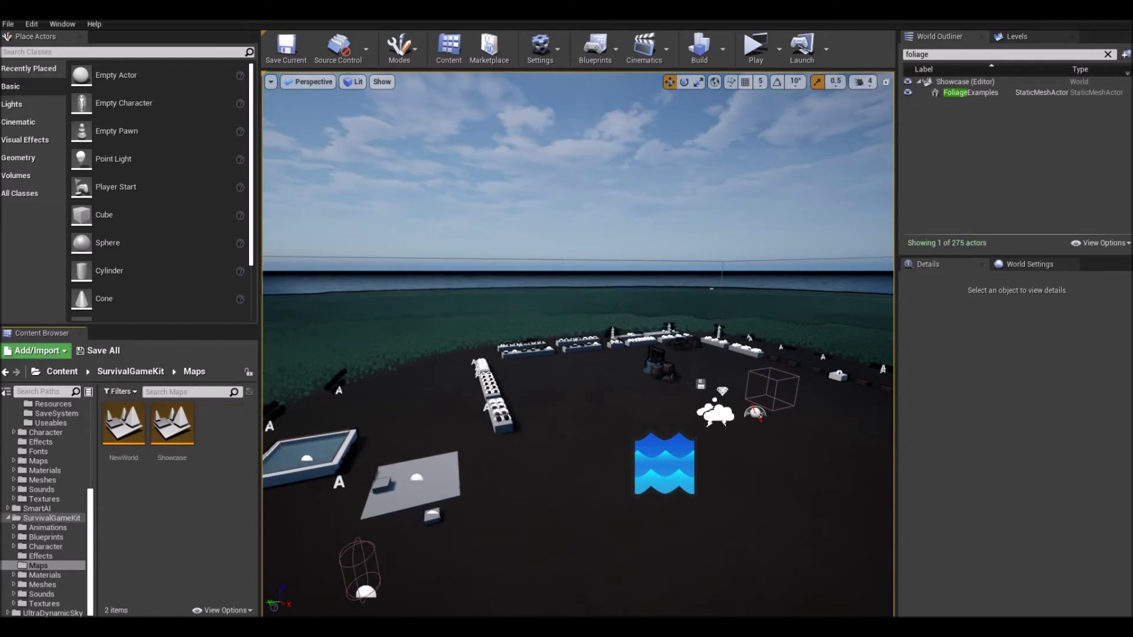
Step: Save the Showcase map asset
{"action": "right_click", "coordinate": [174, 424]}
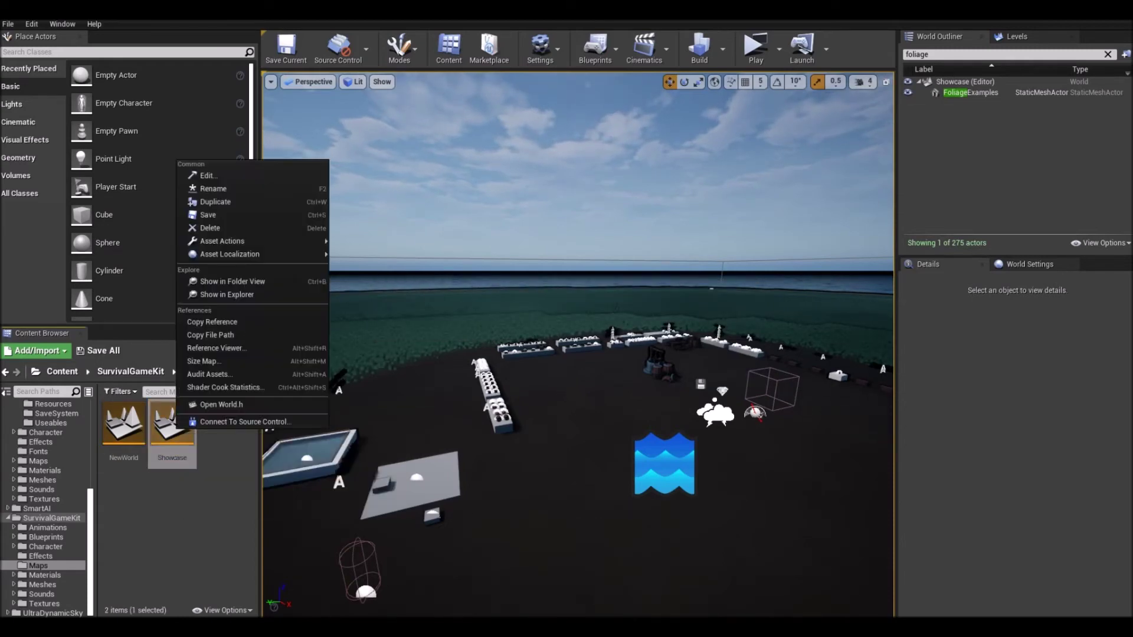
{"action": "mouse_move", "coordinate": [225, 241]}
{"action": "left_click", "coordinate": [207, 214]}
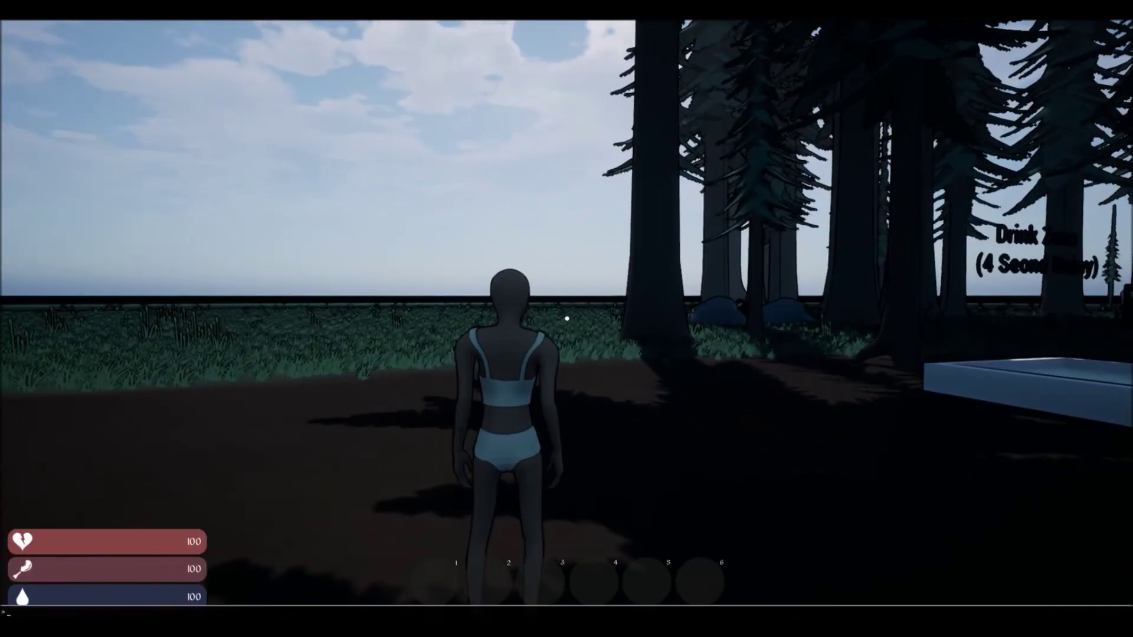
Step: Run the ToggleDebugCamera console command while play-testing the Showcase level
{"action": "key", "text": "grave"}
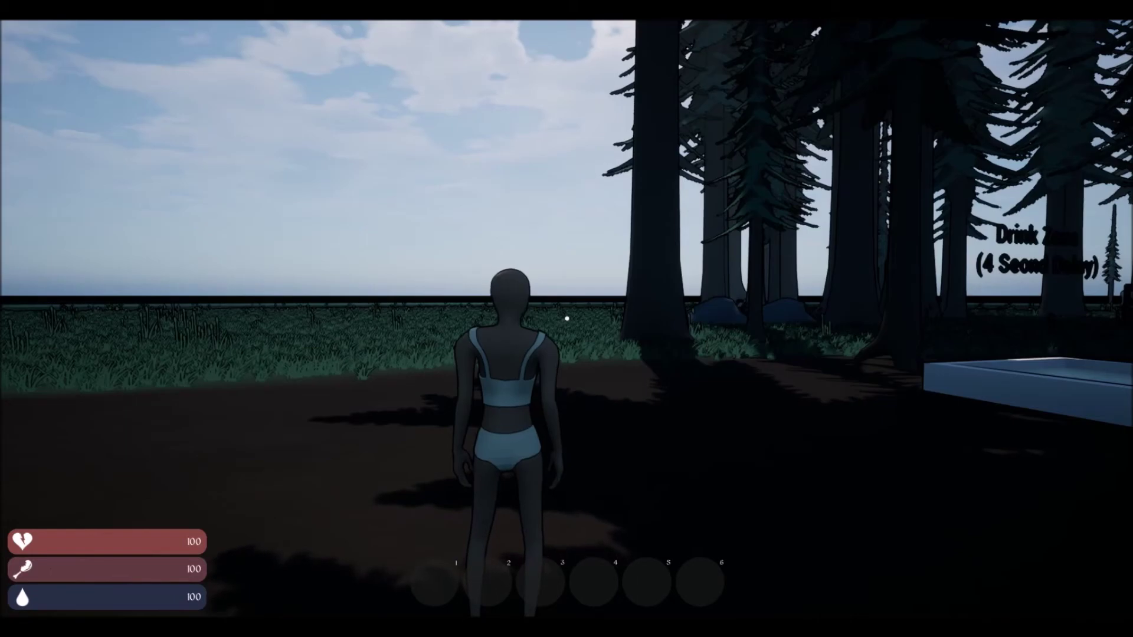
{"action": "key", "text": "grave"}
{"action": "type", "text": "toggledebugc"}
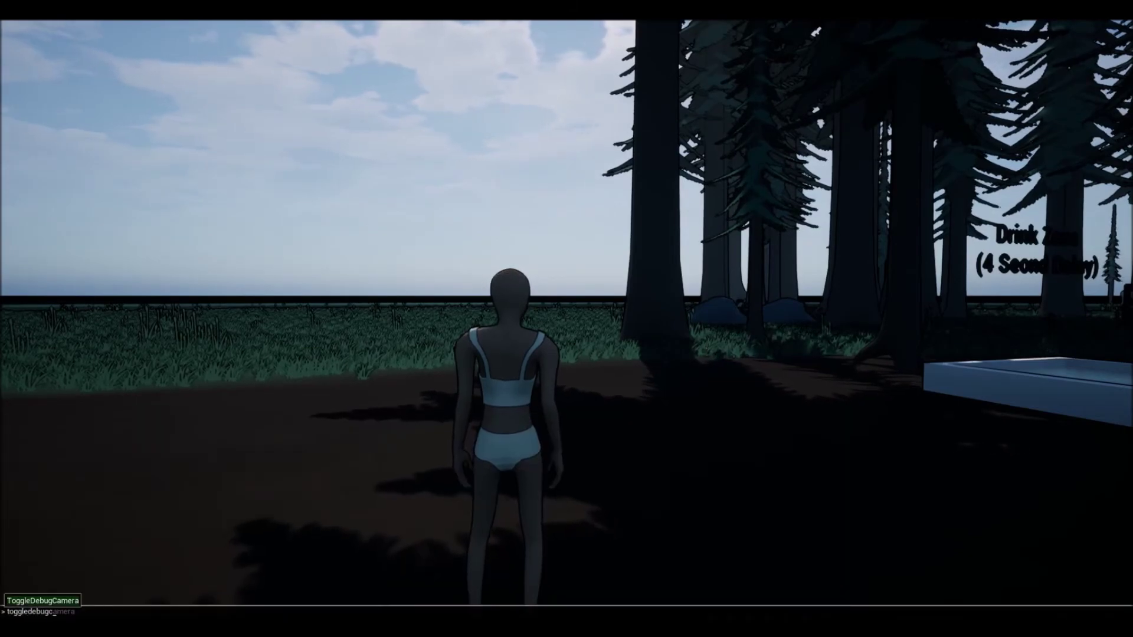
{"action": "type", "text": "amera"}
{"action": "key", "text": "Return"}
Step: Fly the debug camera through the trees, rocks and small stones to check which actor class each one belongs to
{"action": "key", "text": "w"}
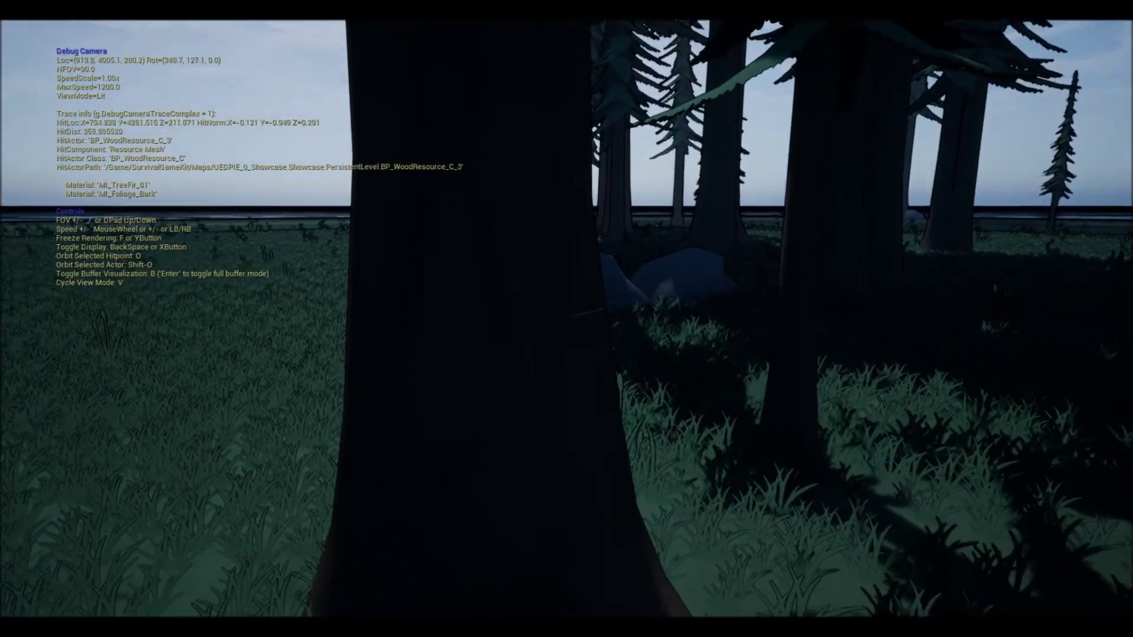
{"action": "key", "text": "d"}
{"action": "key", "text": "w"}
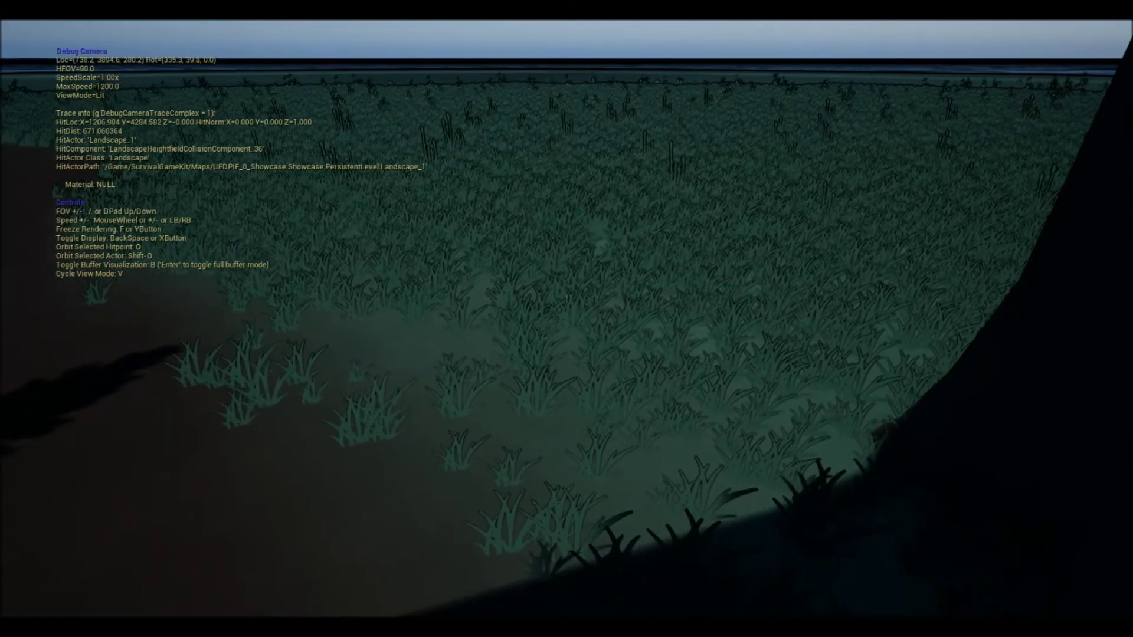
{"action": "mouse_move", "coordinate": [708, 295]}
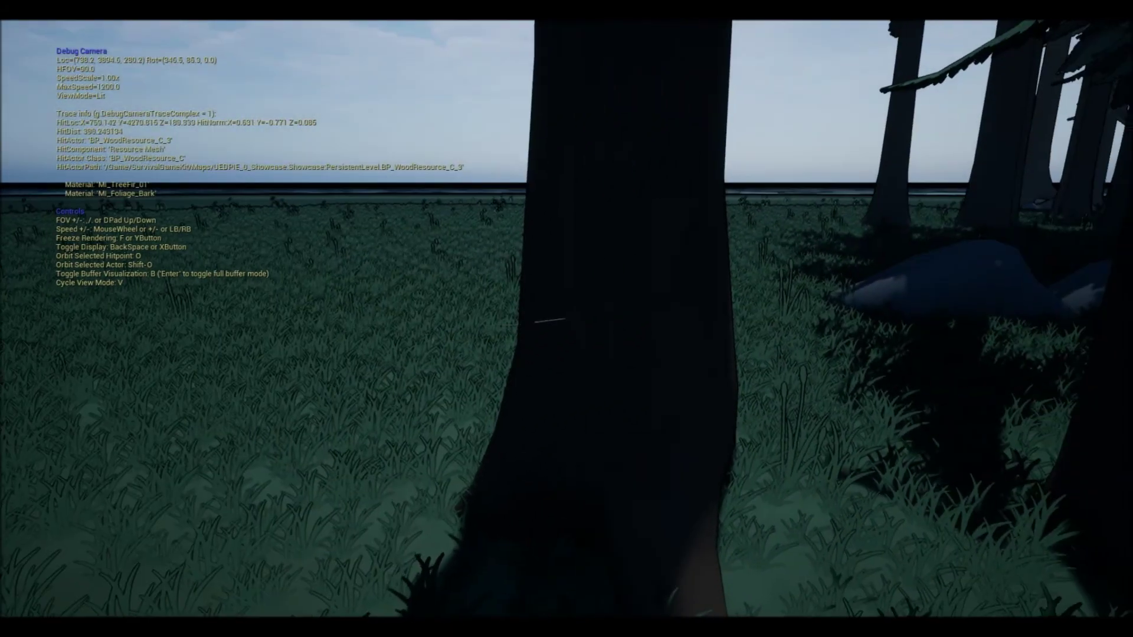
{"action": "key", "text": "w"}
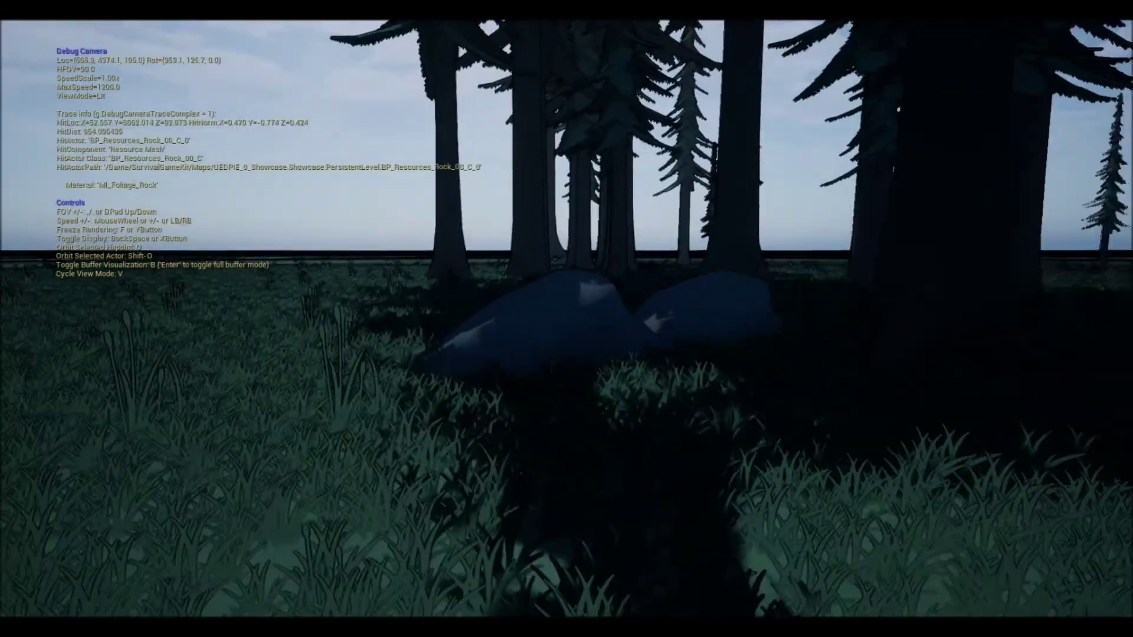
{"action": "key", "text": "w"}
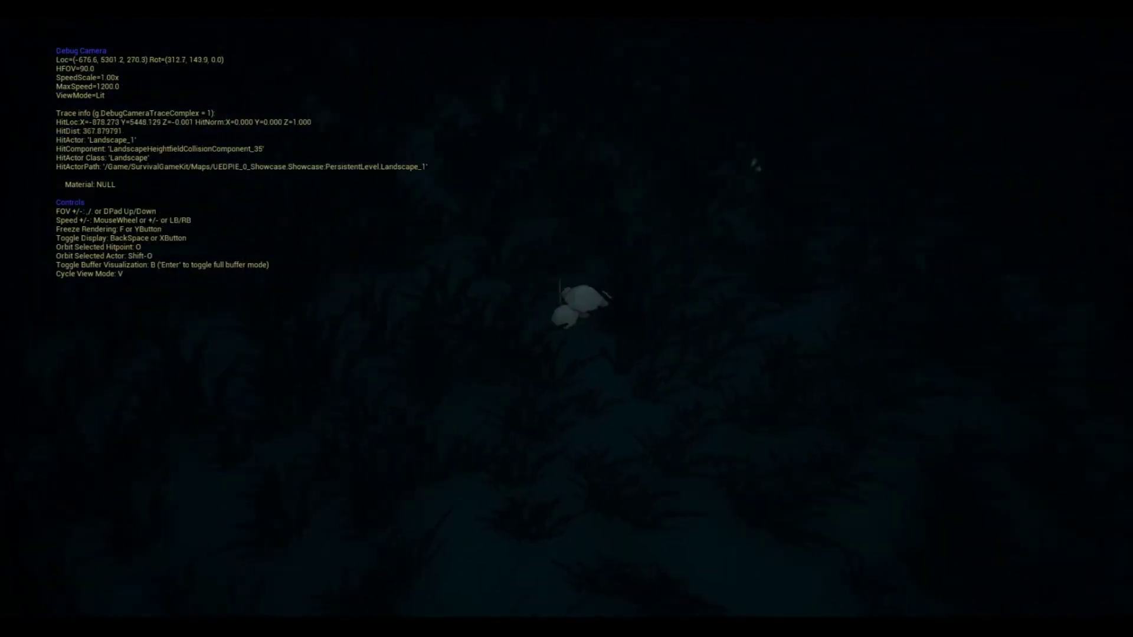
{"action": "key", "text": "w"}
{"action": "key", "text": "a"}
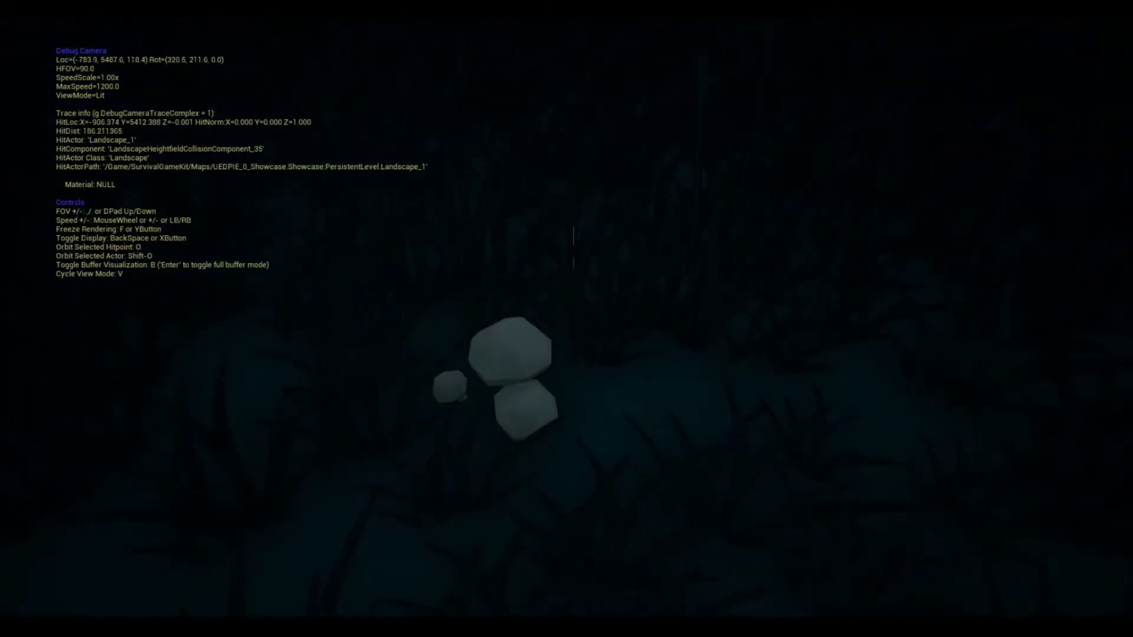
{"action": "key", "text": "s"}
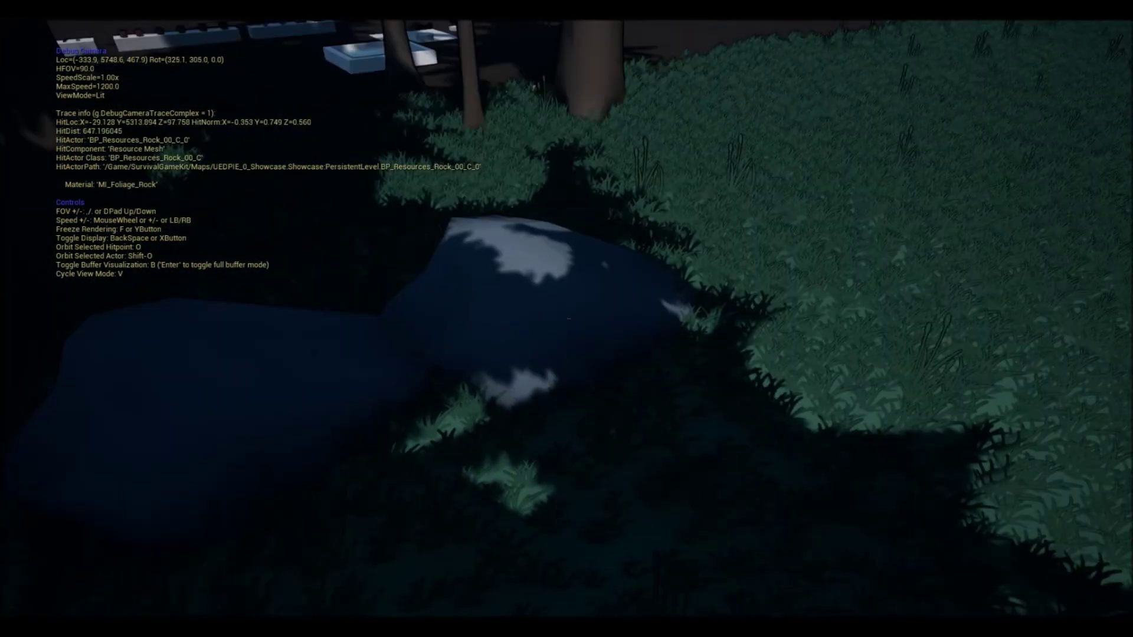
{"action": "mouse_move", "coordinate": [567, 319]}
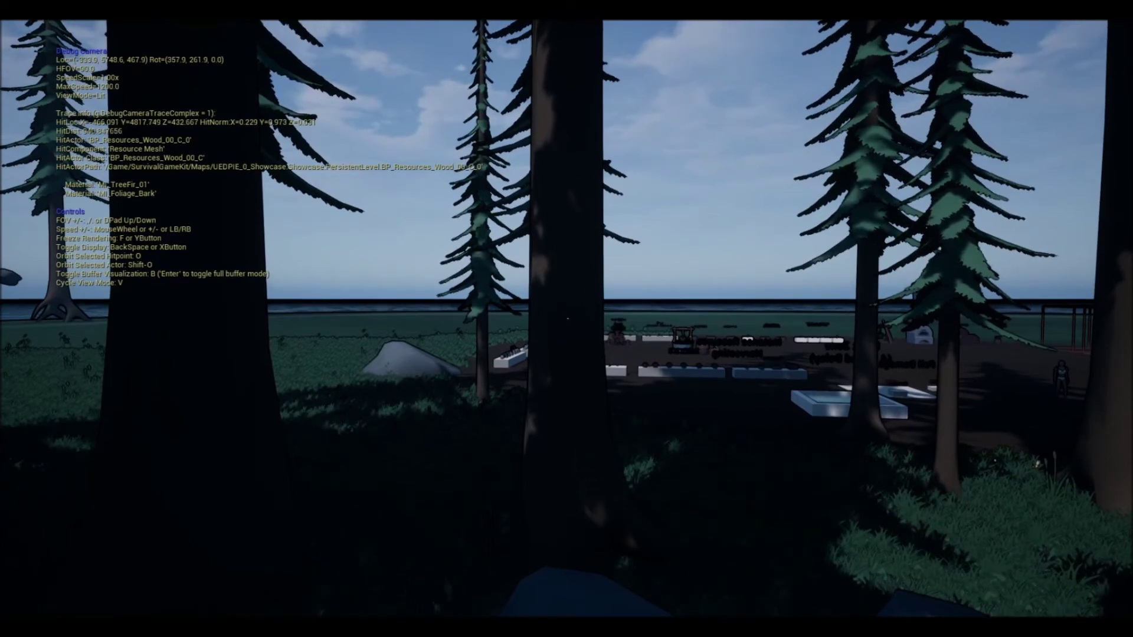
{"action": "key", "text": "Escape"}
Step: Clear the foliage filter from the World Outliner and show the list of levels
{"action": "right_click_drag", "start_coordinate": [579, 345], "coordinate": [407, 402]}
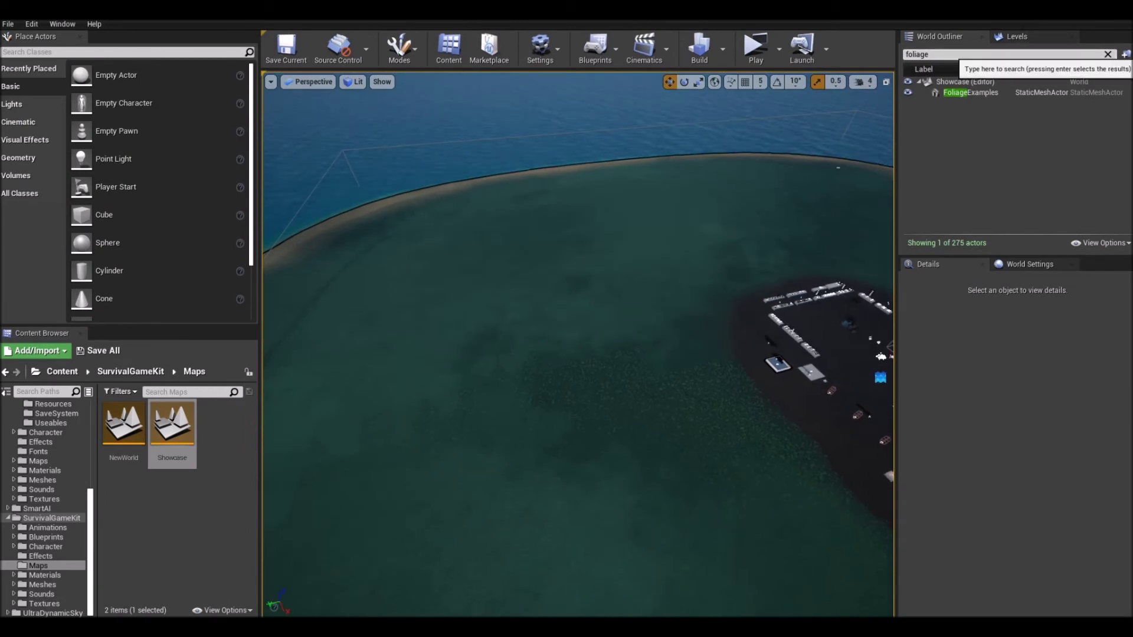
{"action": "left_click", "coordinate": [1107, 55]}
{"action": "left_click", "coordinate": [1047, 37]}
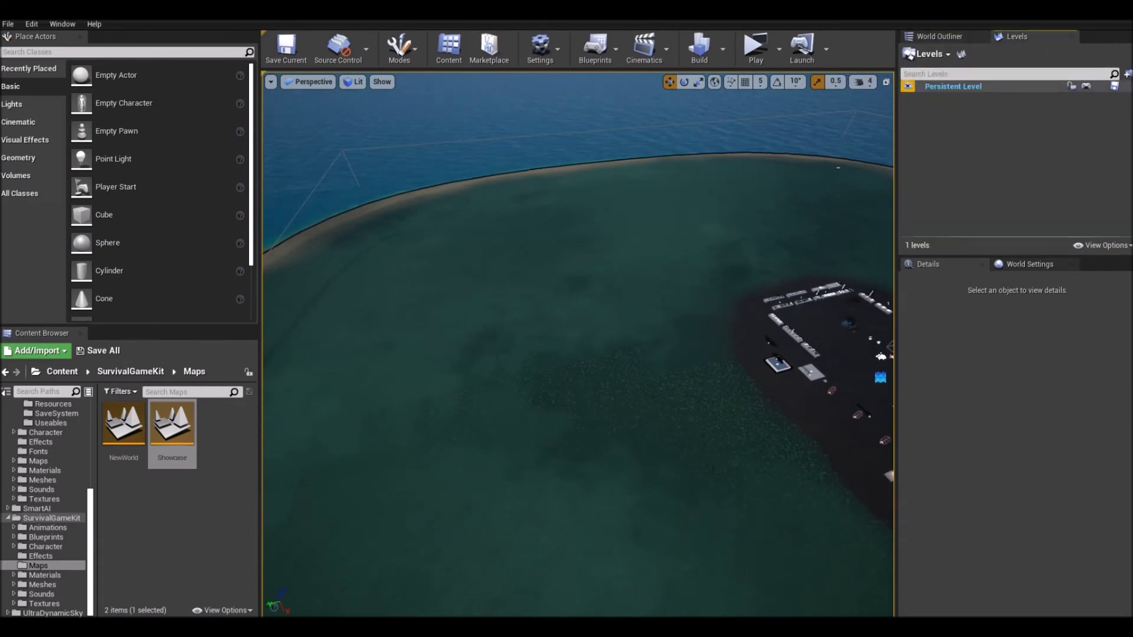
Step: Look through the Showcase level's full actor list and survey the display area from above
{"action": "left_click", "coordinate": [942, 37]}
{"action": "scroll", "coordinate": [1003, 130], "scroll_direction": "down", "scroll_amount": 10}
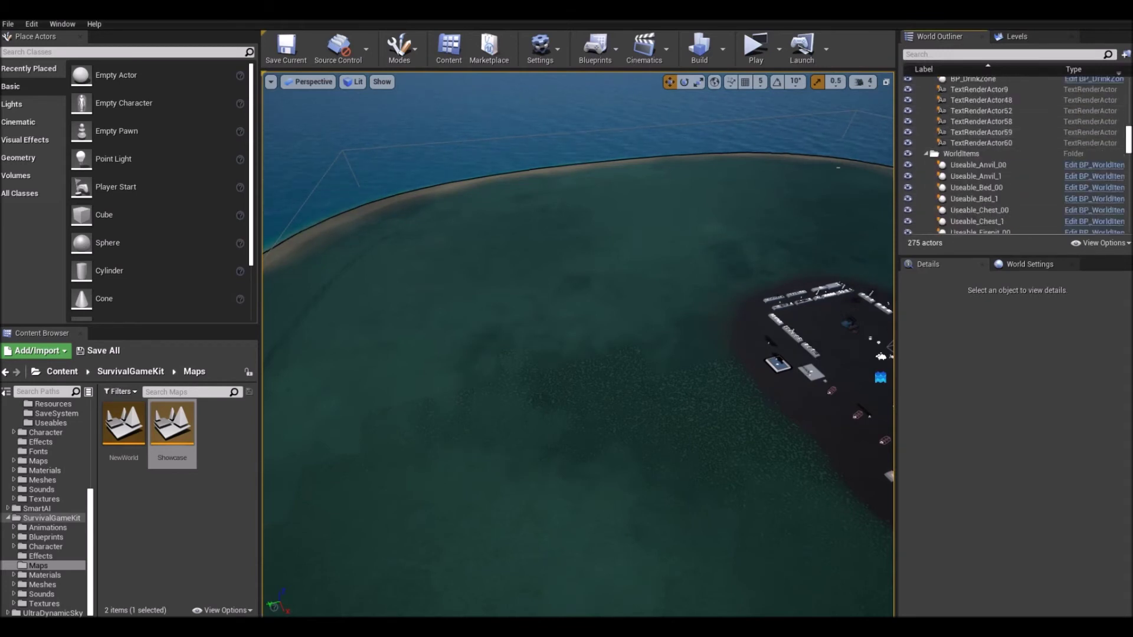
{"action": "scroll", "coordinate": [1015, 153], "scroll_direction": "down", "scroll_amount": 10}
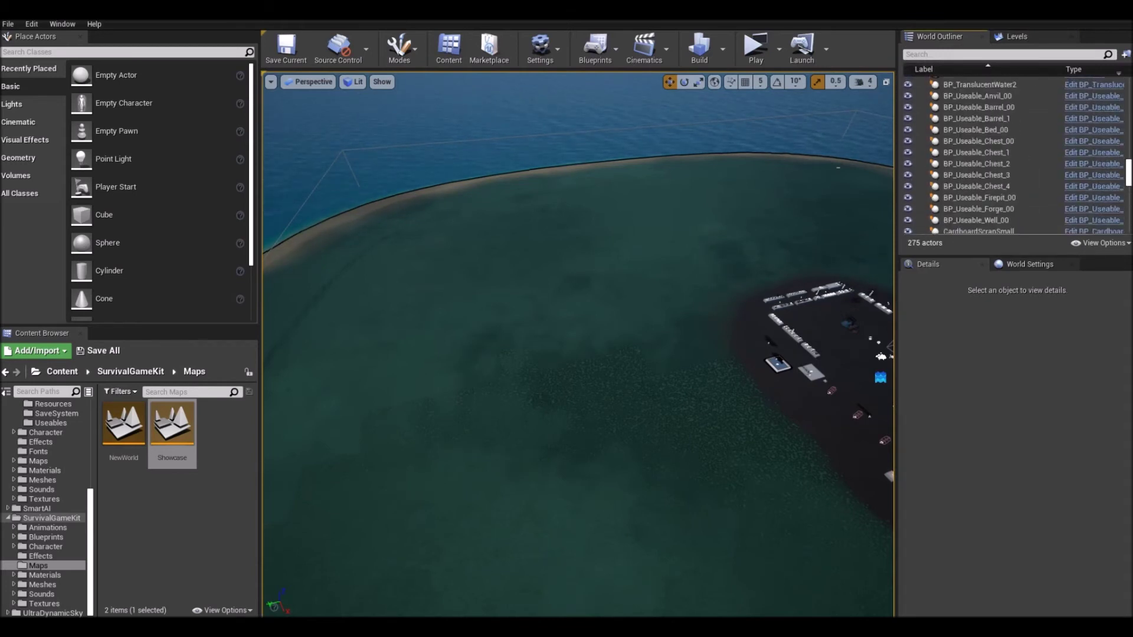
{"action": "scroll", "coordinate": [1015, 153], "scroll_direction": "up", "scroll_amount": 20}
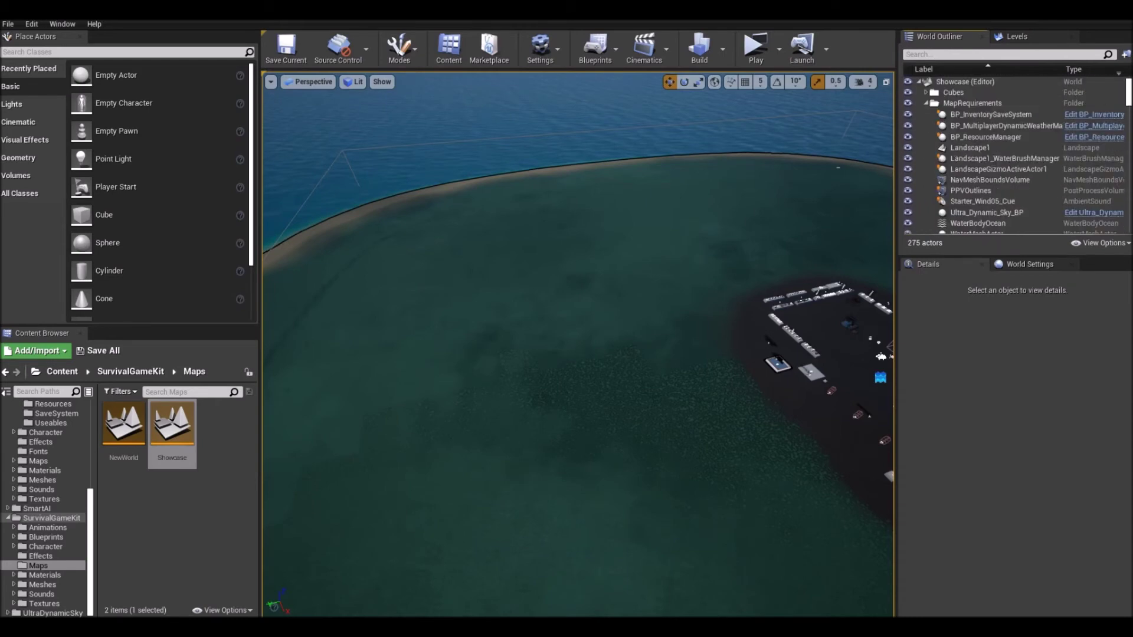
{"action": "right_click_drag", "start_coordinate": [578, 345], "coordinate": [457, 422]}
{"action": "key", "text": "w"}
{"action": "key", "text": "s"}
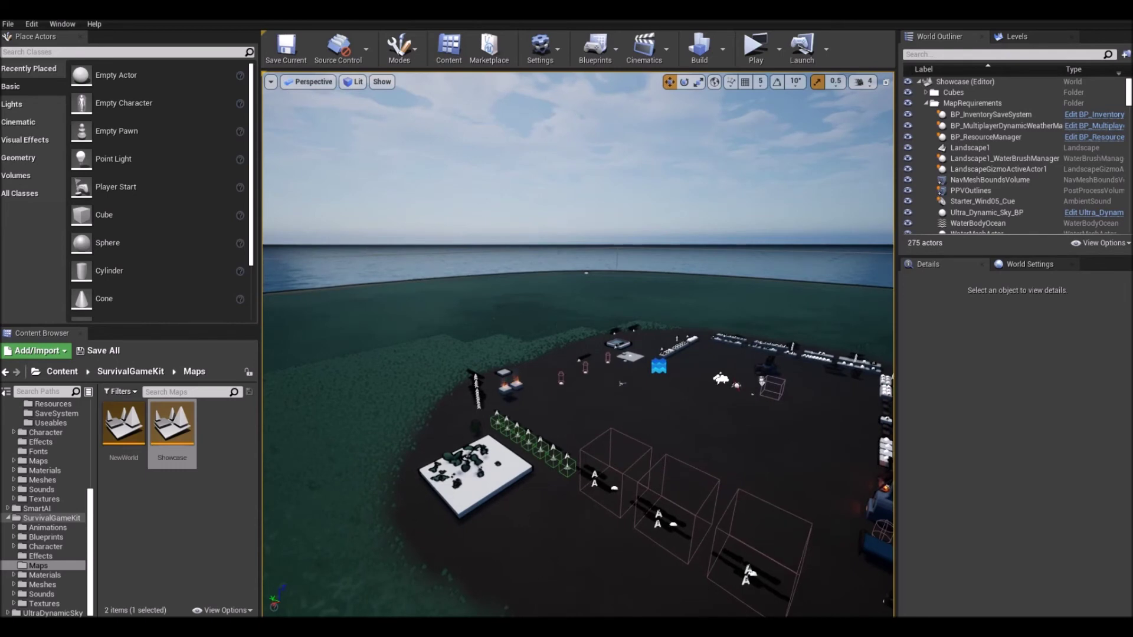
Step: Save the Showcase map and reload it by opening the NewWorld map and reopening Showcase
{"action": "right_click", "coordinate": [172, 425]}
{"action": "left_click", "coordinate": [201, 214]}
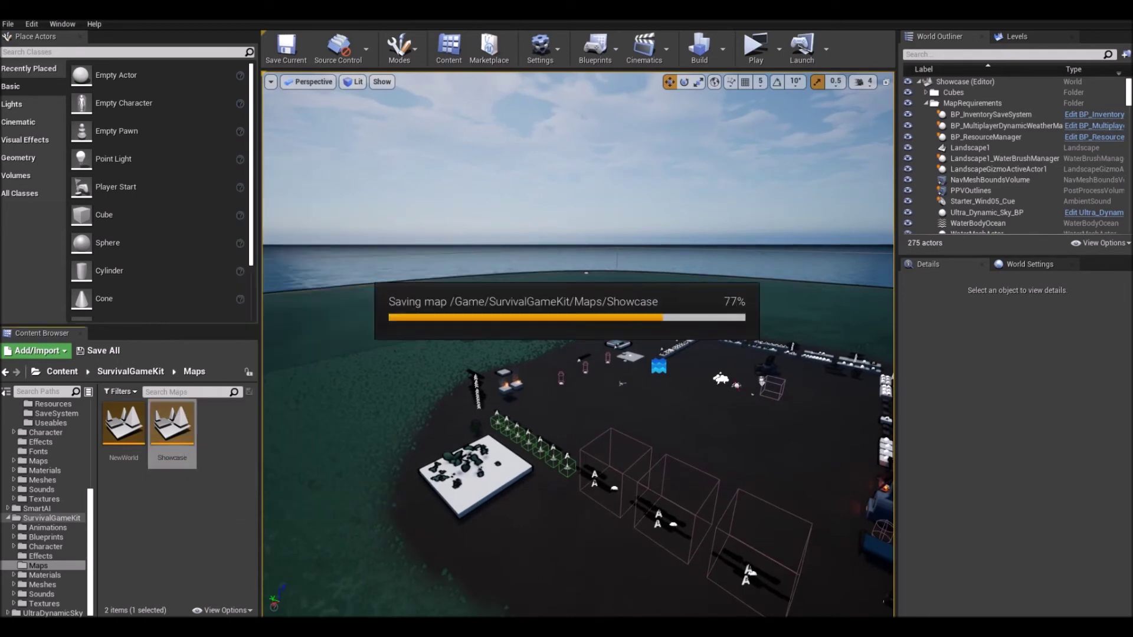
{"action": "double_click", "coordinate": [123, 423]}
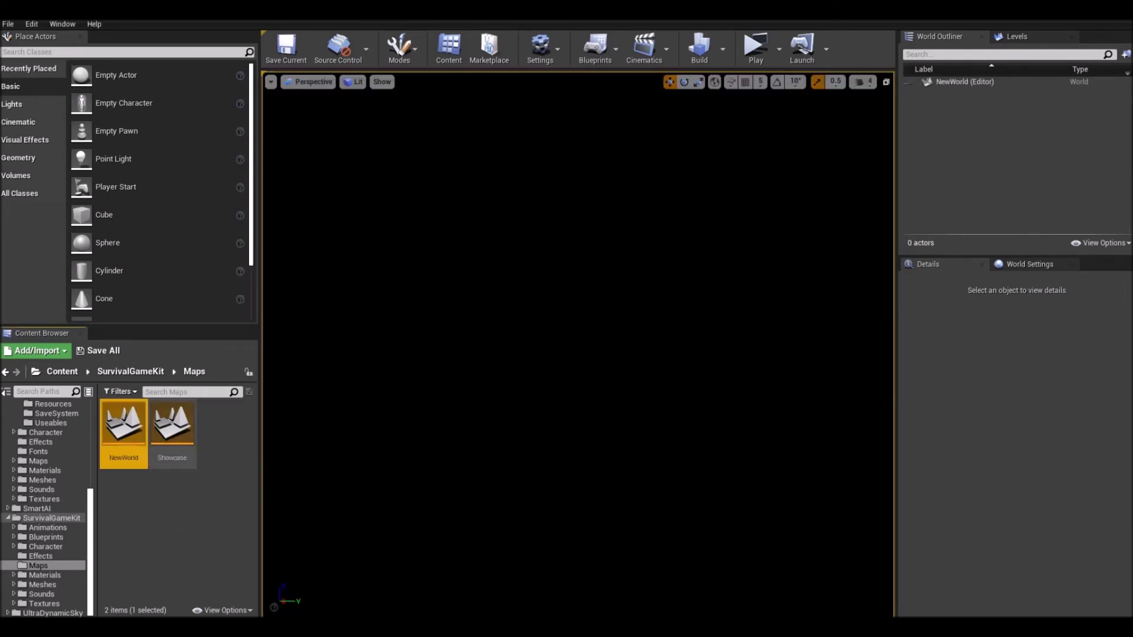
{"action": "double_click", "coordinate": [172, 424]}
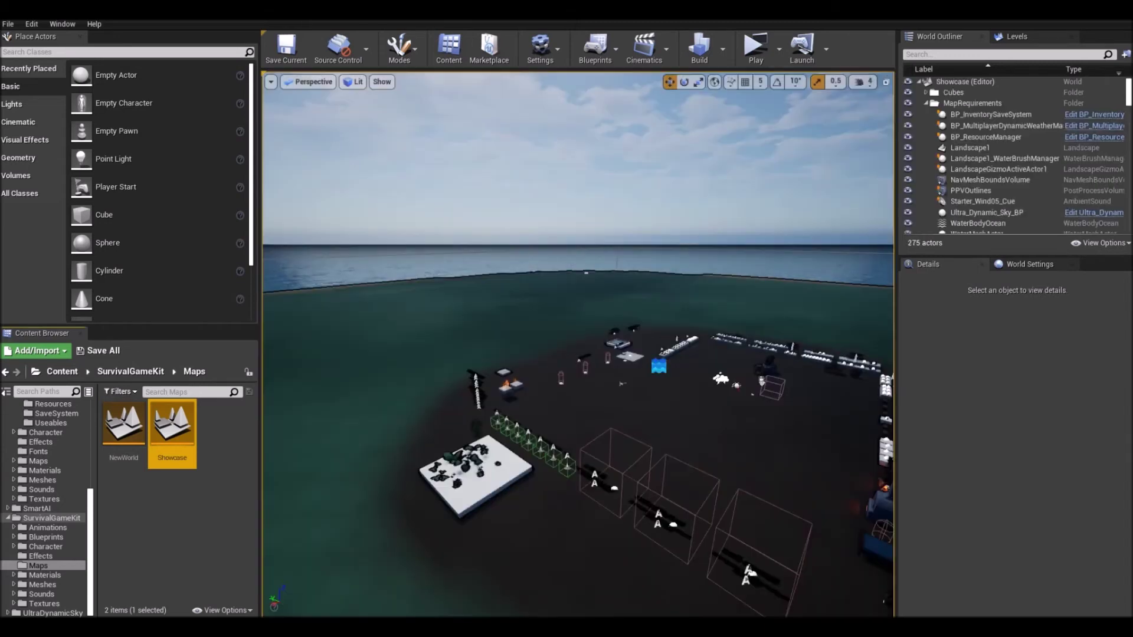
Step: Play-test the reloaded Showcase level briefly and end the session
{"action": "left_click", "coordinate": [756, 52]}
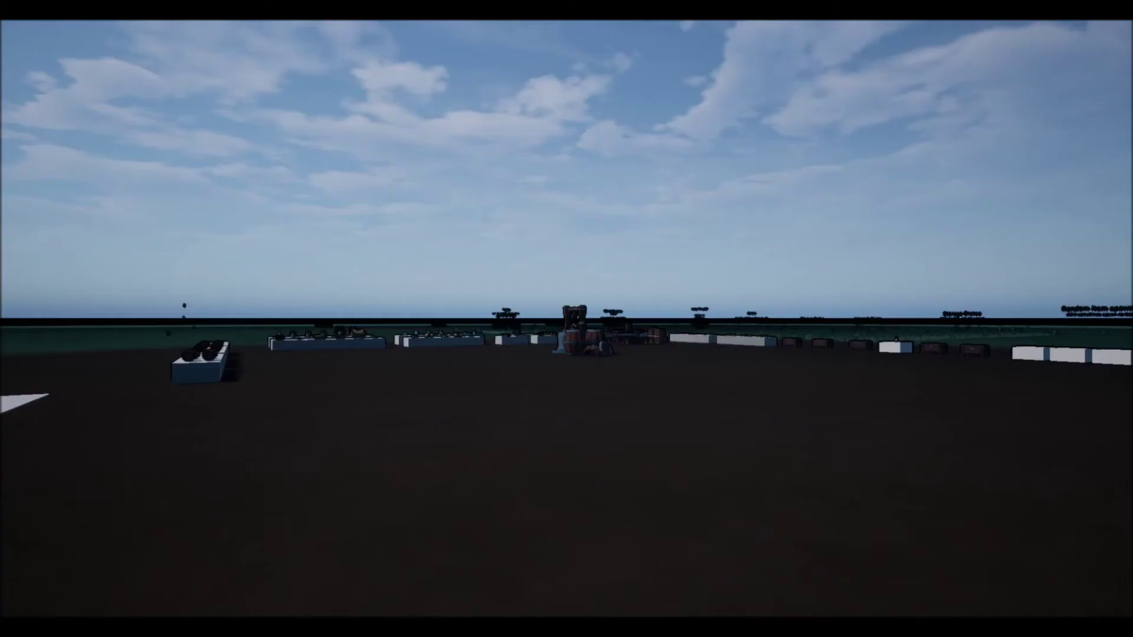
{"action": "key", "text": "Escape"}
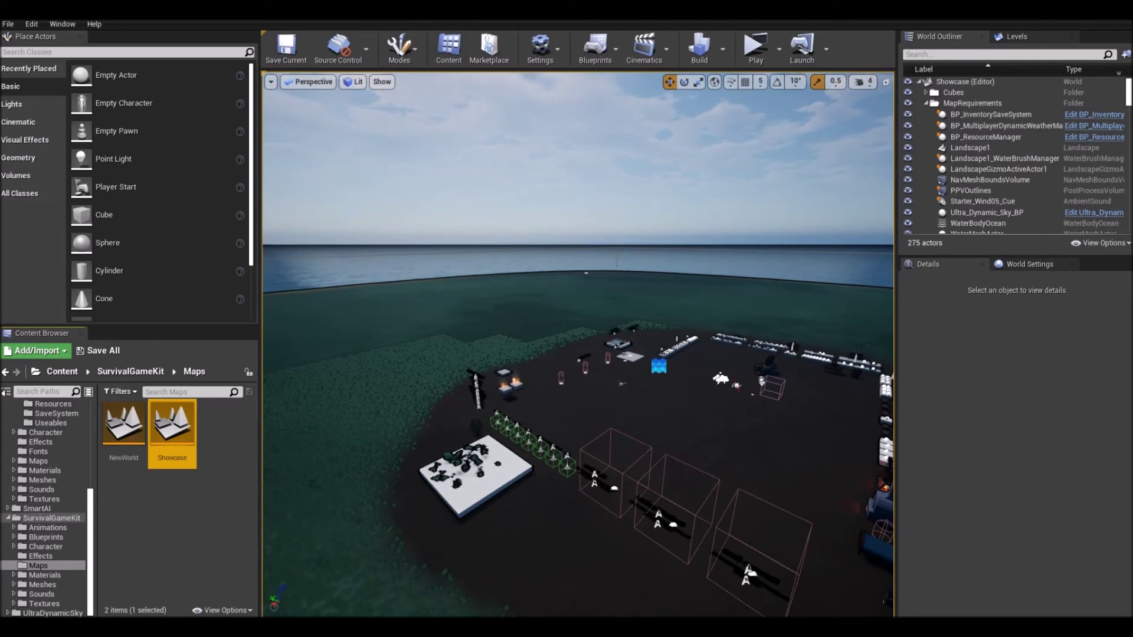
Step: Inspect the MapRequirements actors one by one, including BP_ResourceManager, WaterMeshActor, WaterBodyOcean, Ultra_Dynamic_Sky_BP and Starter_Wind05_Cue
{"action": "left_click", "coordinate": [985, 138]}
{"action": "scroll", "coordinate": [985, 157], "scroll_direction": "down", "scroll_amount": 3}
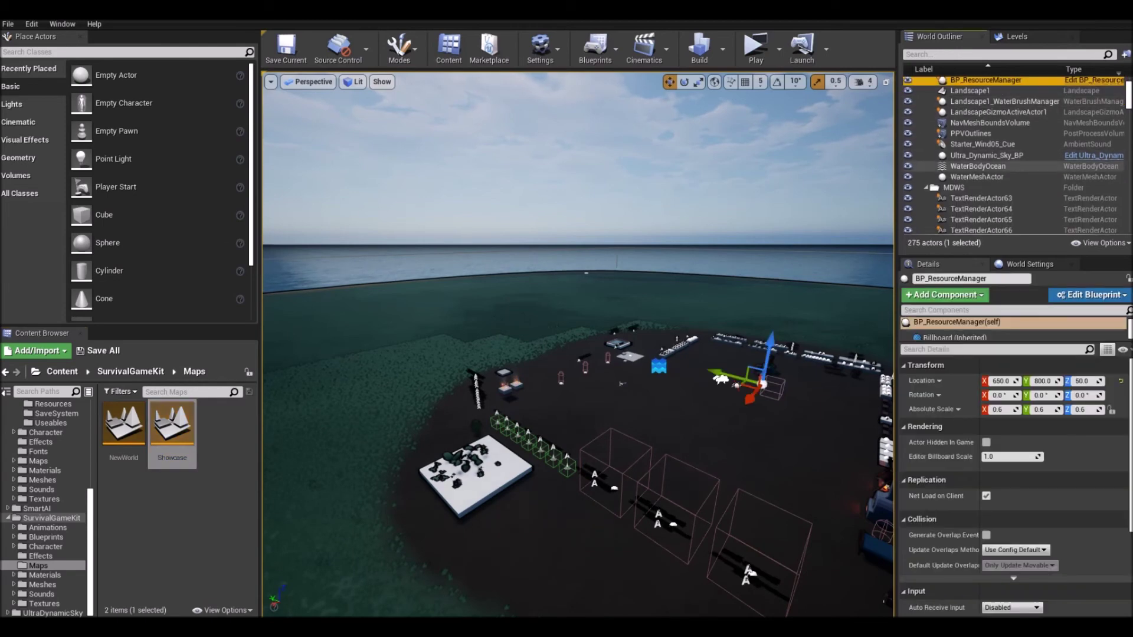
{"action": "left_click", "coordinate": [977, 176]}
{"action": "scroll", "coordinate": [978, 175], "scroll_direction": "up", "scroll_amount": 2}
{"action": "left_click", "coordinate": [984, 150]}
{"action": "left_click", "coordinate": [982, 161]}
{"action": "left_click", "coordinate": [974, 171]}
{"action": "left_click", "coordinate": [979, 150]}
{"action": "left_click", "coordinate": [977, 204]}
{"action": "left_click", "coordinate": [977, 193]}
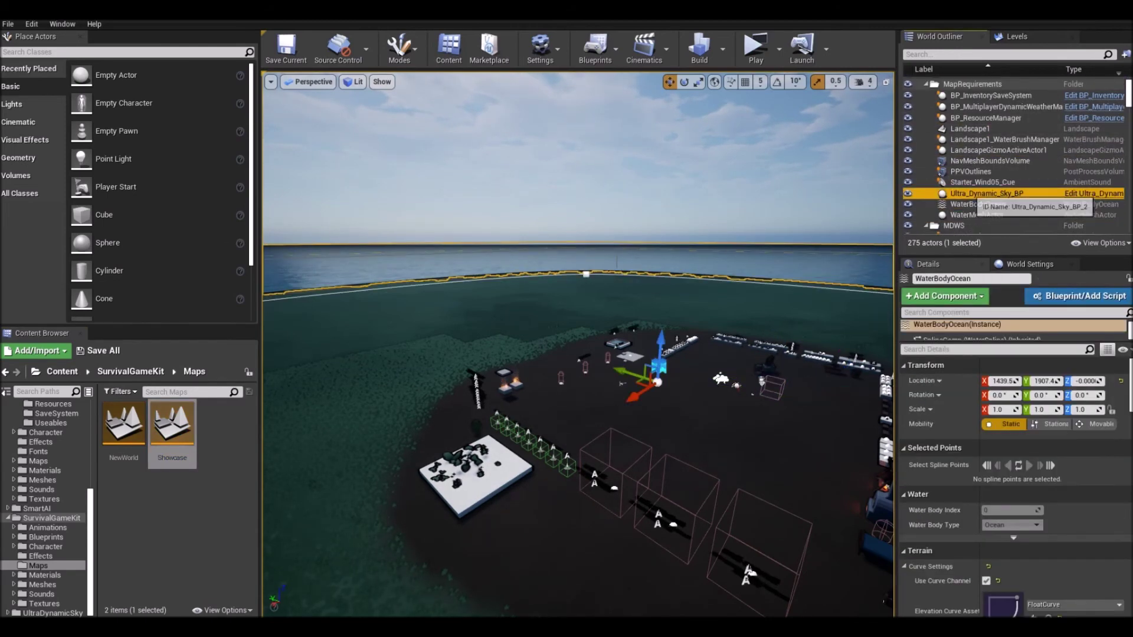
{"action": "scroll", "coordinate": [979, 142], "scroll_direction": "up", "scroll_amount": 1}
{"action": "left_click", "coordinate": [982, 201]}
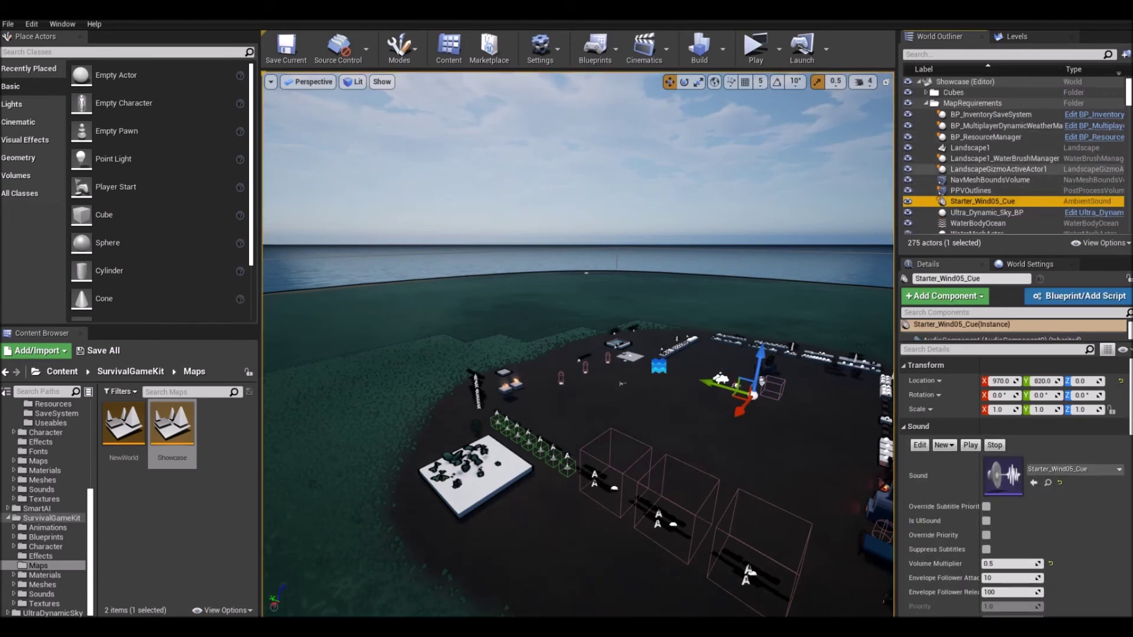
Step: Check the BP_InventorySaveSystem, BP_MultiplayerDynamicWeatherManager and BP_ResourceManager actors, and clear the selection
{"action": "right_click_drag", "start_coordinate": [578, 342], "coordinate": [666, 318]}
{"action": "key", "text": "Escape"}
{"action": "key", "text": "w"}
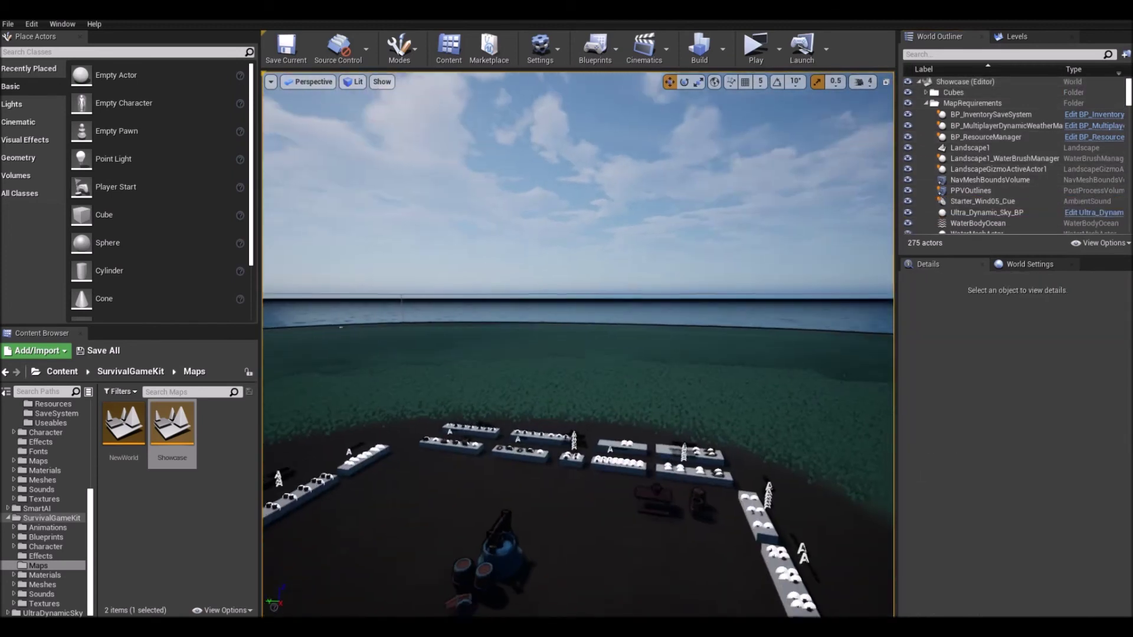
{"action": "left_click", "coordinate": [990, 115]}
{"action": "left_click", "coordinate": [990, 126]}
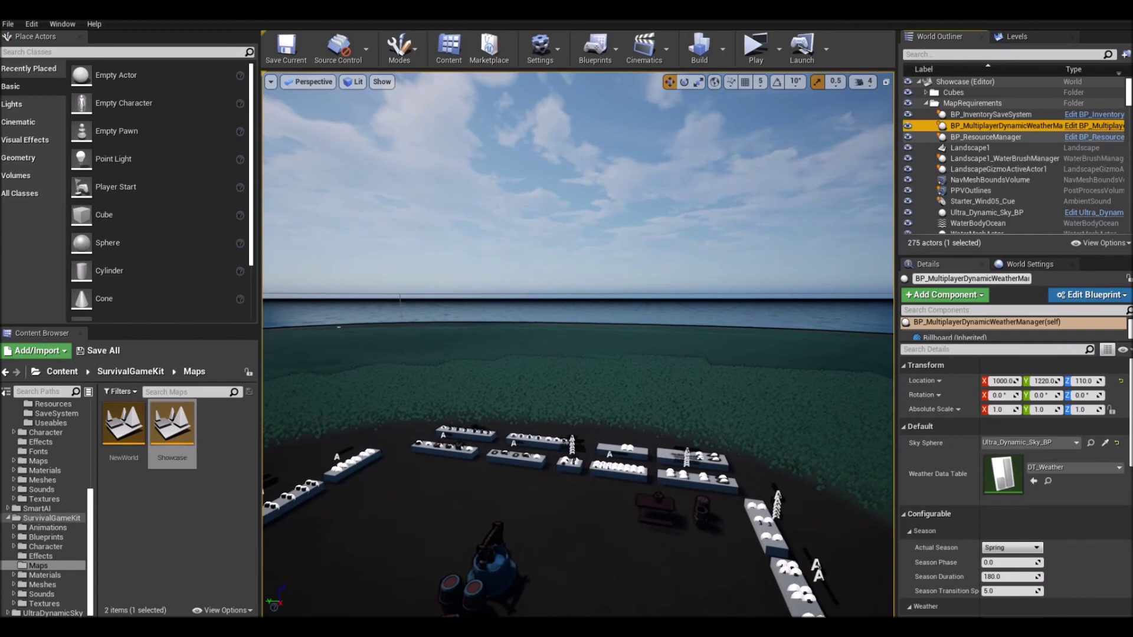
{"action": "left_click", "coordinate": [990, 137]}
{"action": "right_click_drag", "start_coordinate": [585, 330], "coordinate": [483, 354]}
{"action": "key", "text": "Escape"}
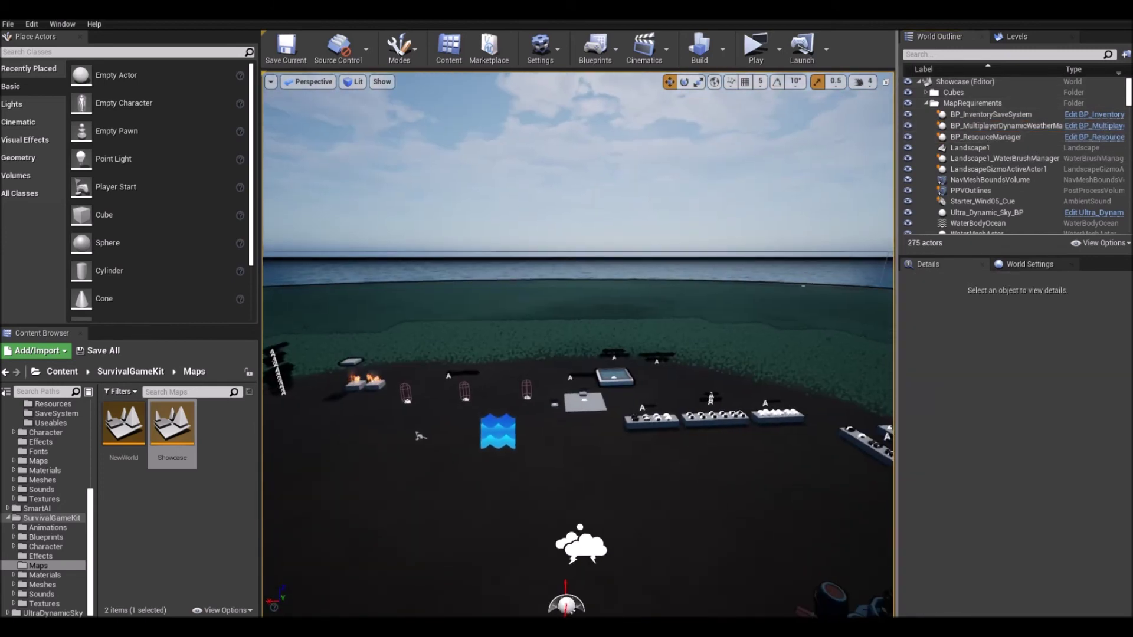
Step: Play-test the Showcase level, run the character up to the large trees to examine them, and end the session
{"action": "left_click", "coordinate": [188, 430]}
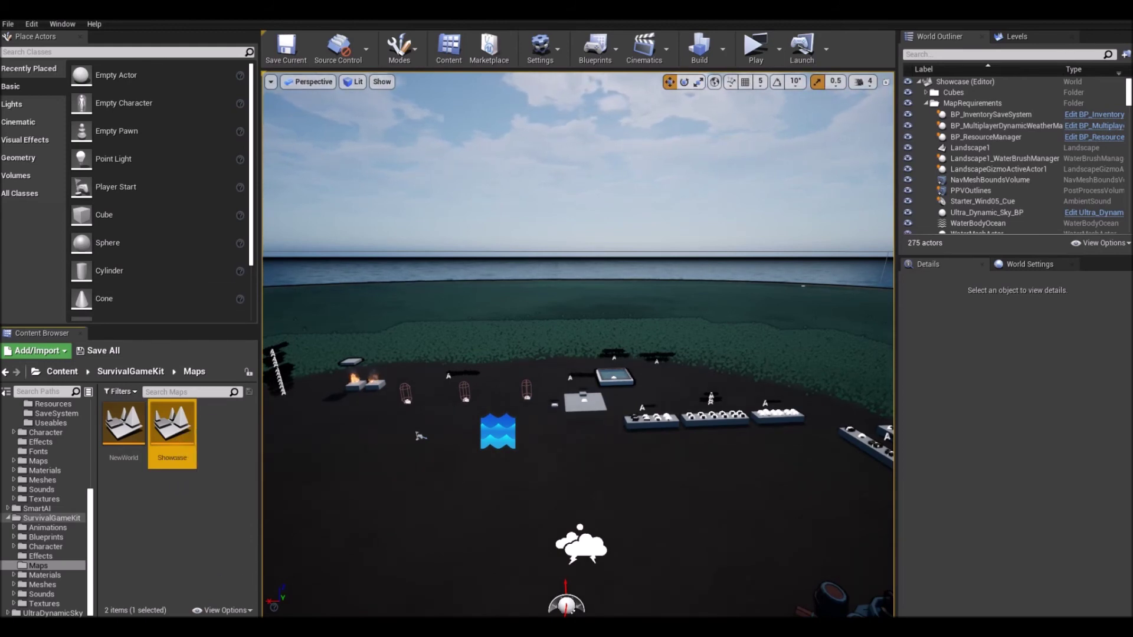
{"action": "left_click", "coordinate": [756, 50]}
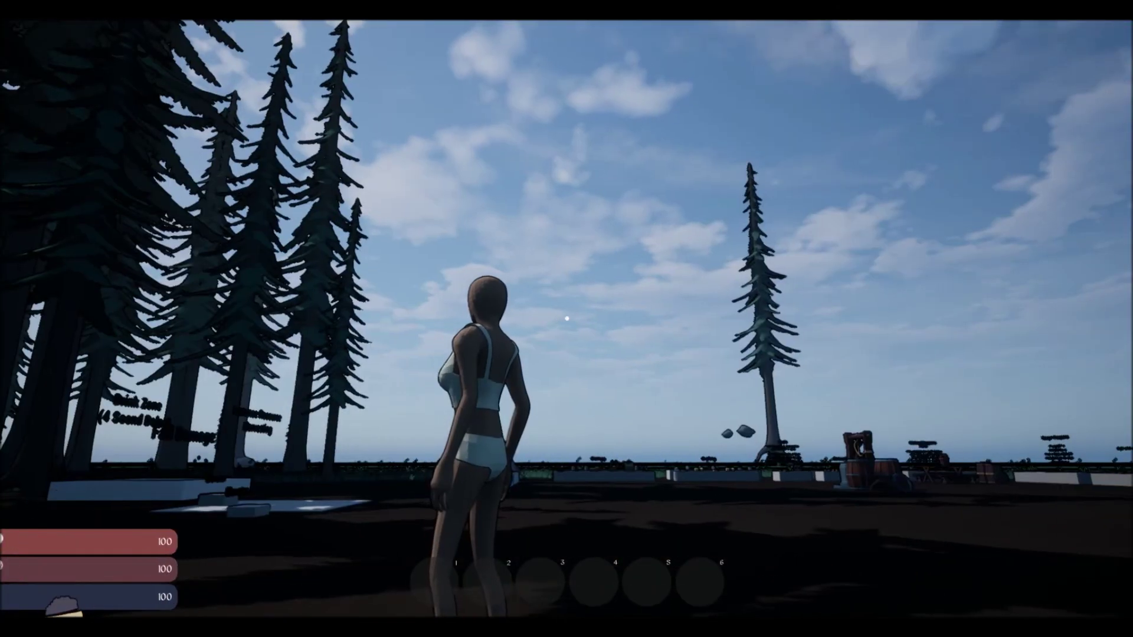
{"action": "key", "text": "shift+w"}
{"action": "key", "text": "shift"}
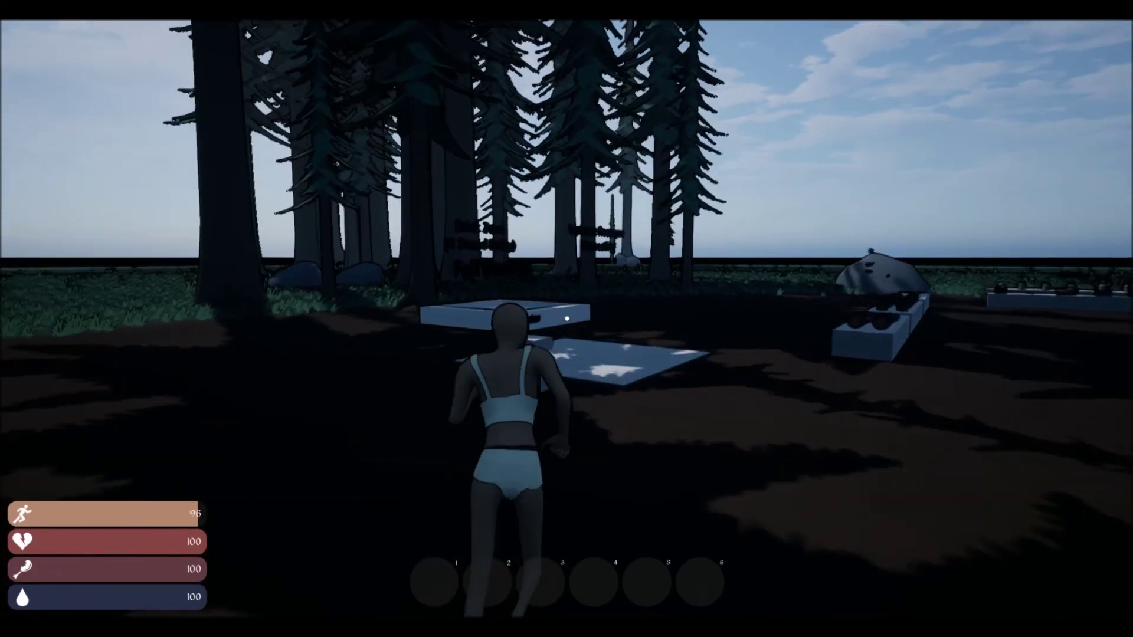
{"action": "key", "text": "shift+w"}
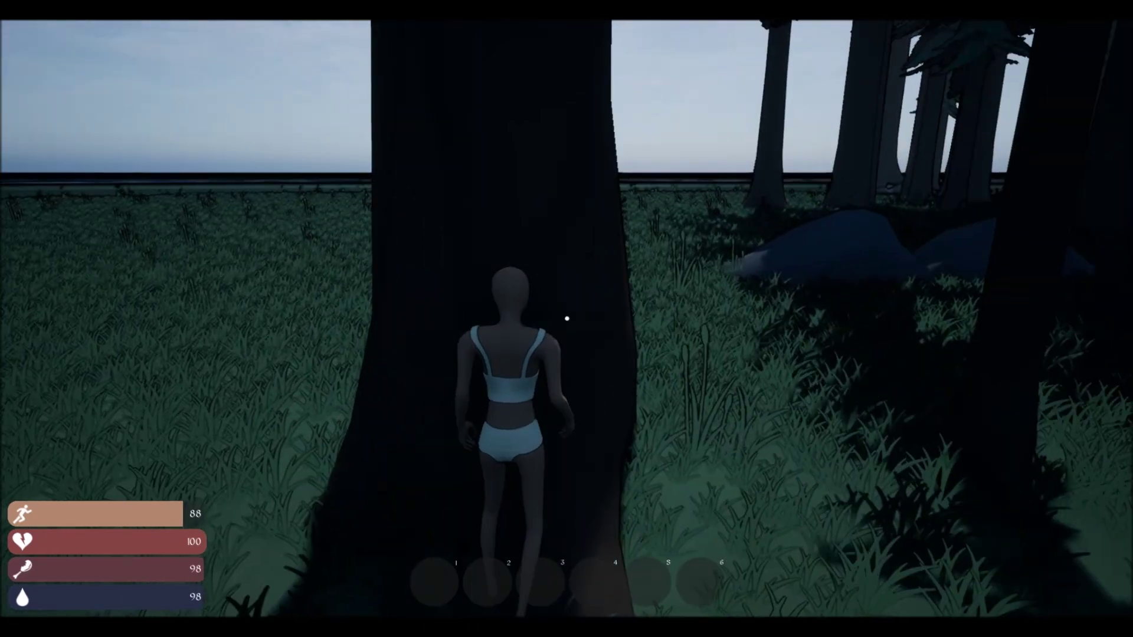
{"action": "key", "text": "w"}
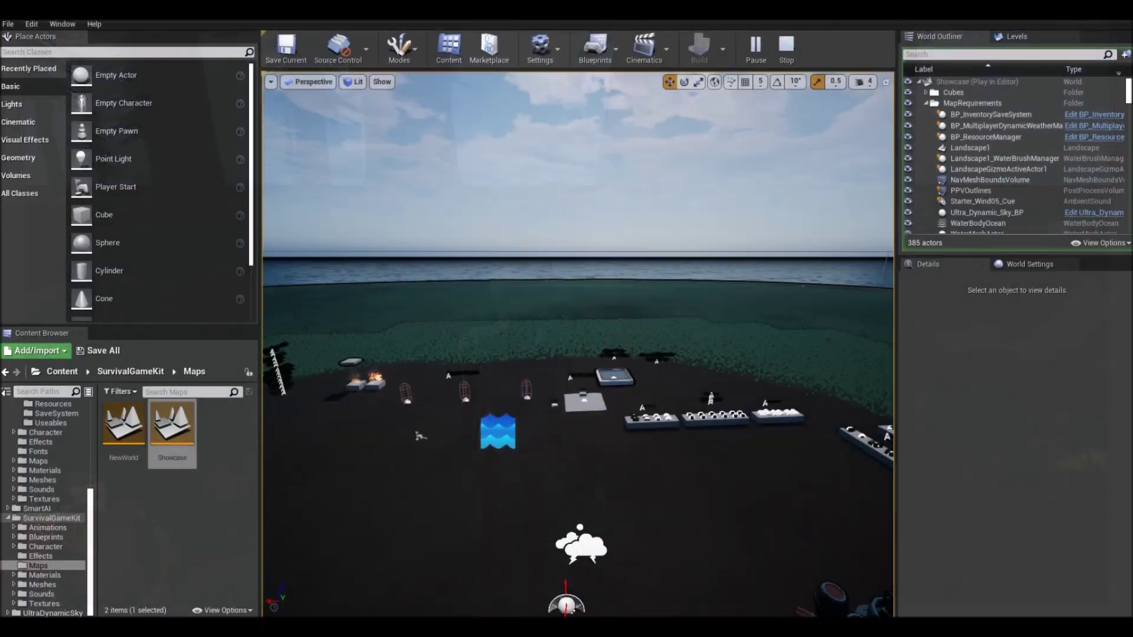
{"action": "key", "text": "Escape"}
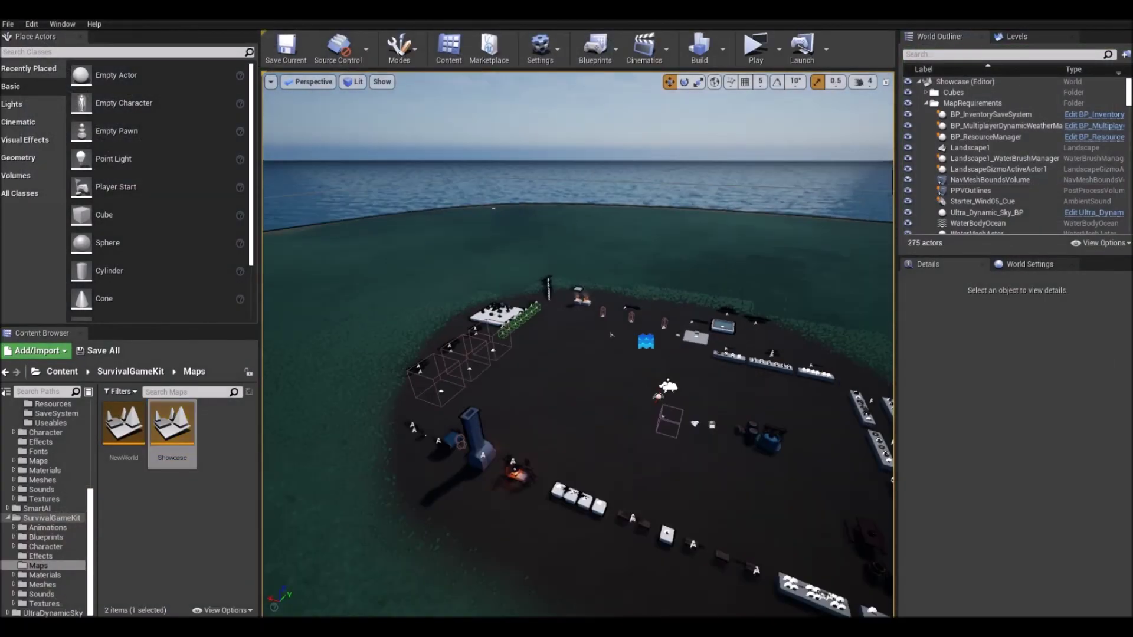
Step: Show the list of levels and open the SmartAI content folder
{"action": "right_click_drag", "start_coordinate": [579, 345], "coordinate": [581, 318]}
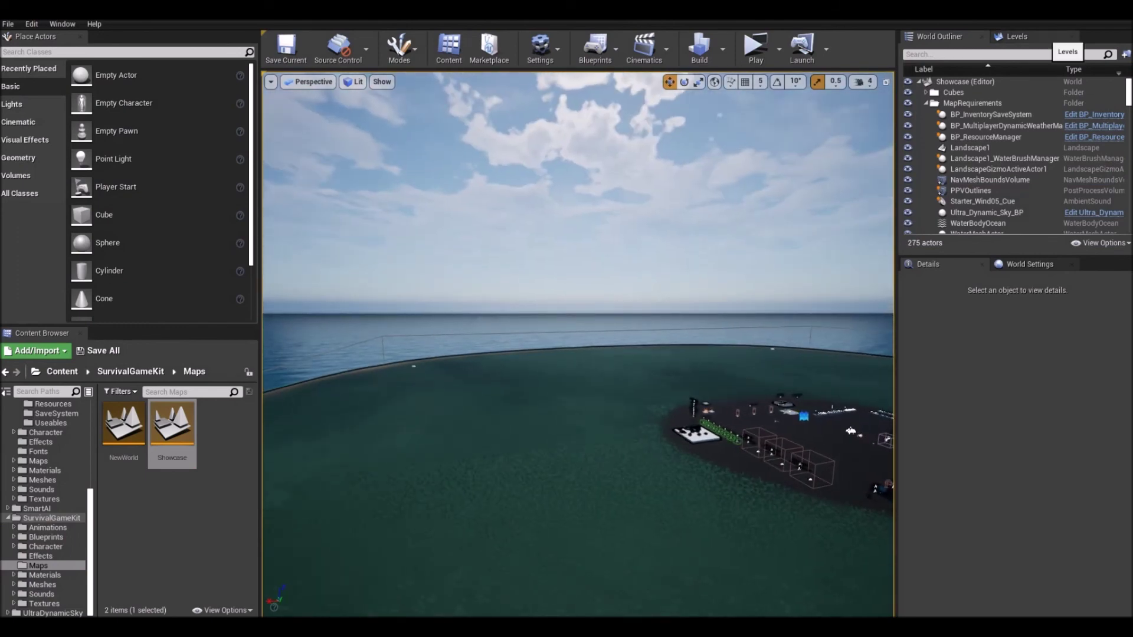
{"action": "left_click", "coordinate": [1039, 37]}
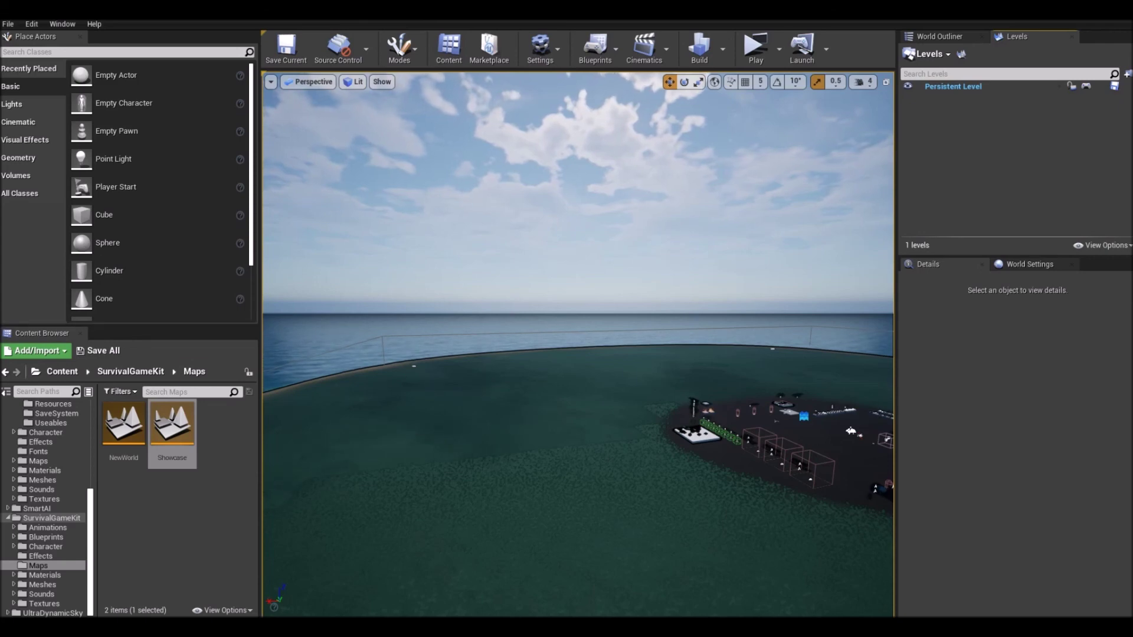
{"action": "left_click", "coordinate": [37, 509]}
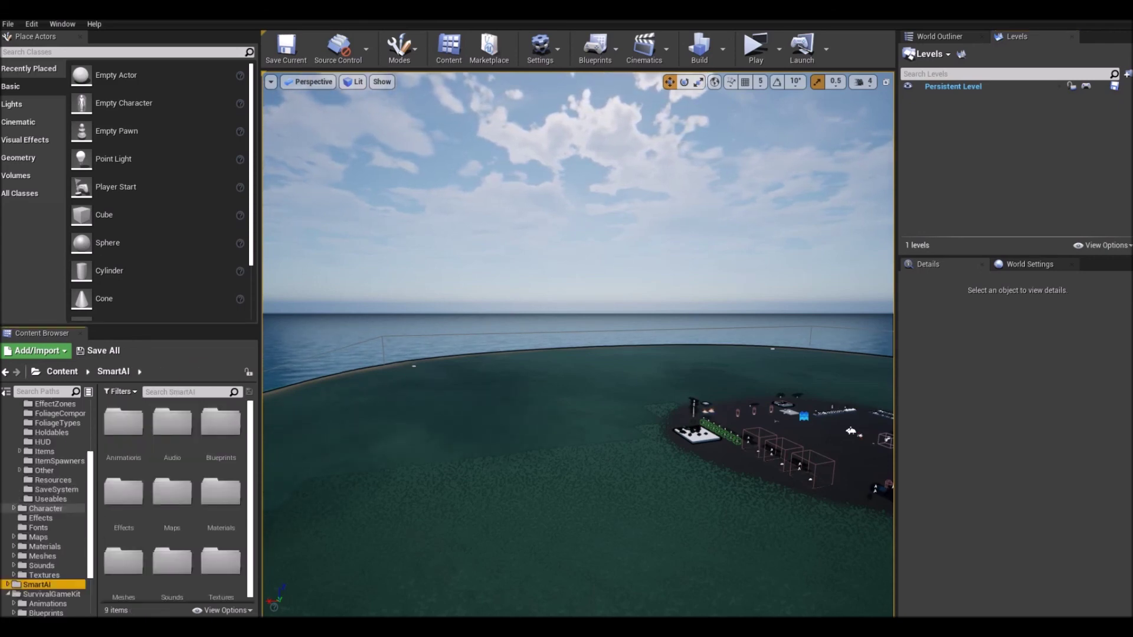